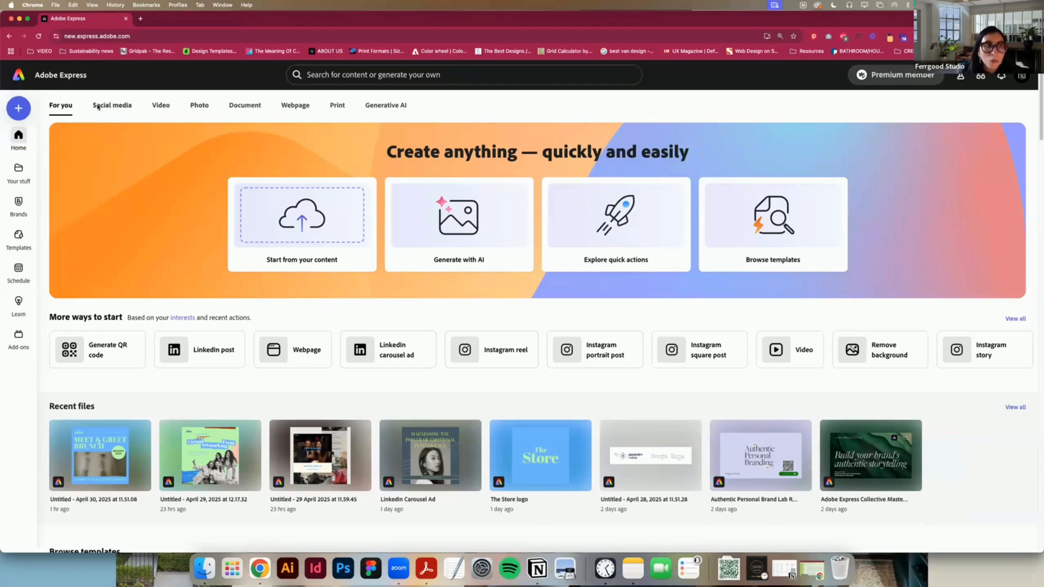
# Step: Look through the Social media category, from its post formats to the featured templates and quick actions
pyautogui.click(97, 106)
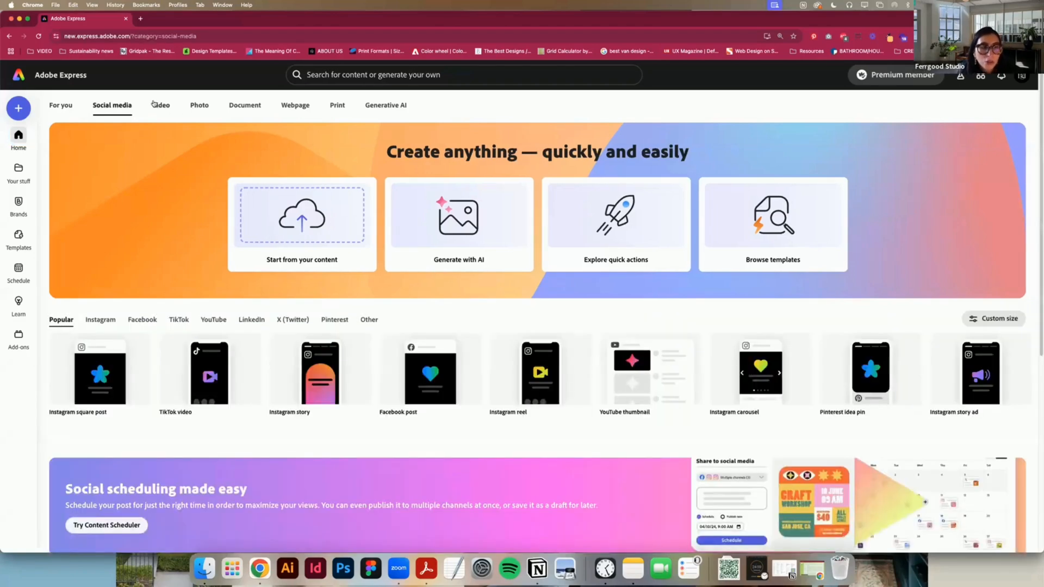
pyautogui.moveTo(89, 411)
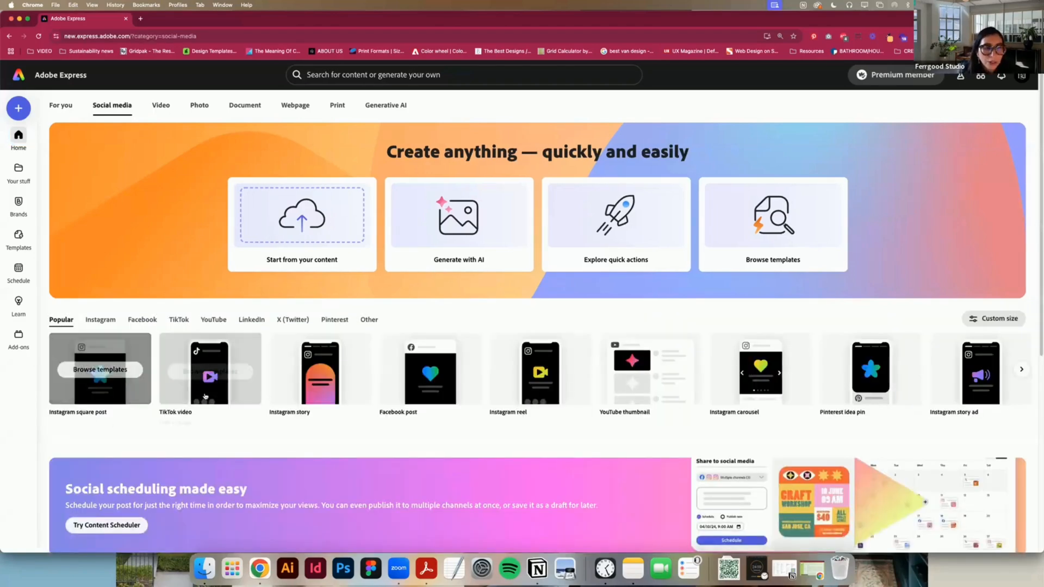
pyautogui.moveTo(991, 382)
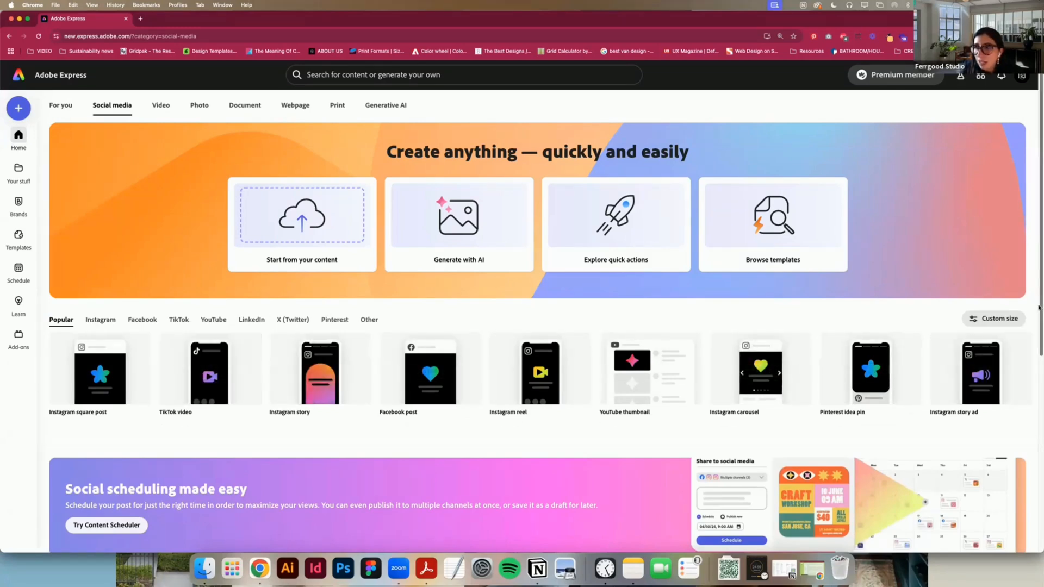
pyautogui.scroll(-10, 1038, 307)
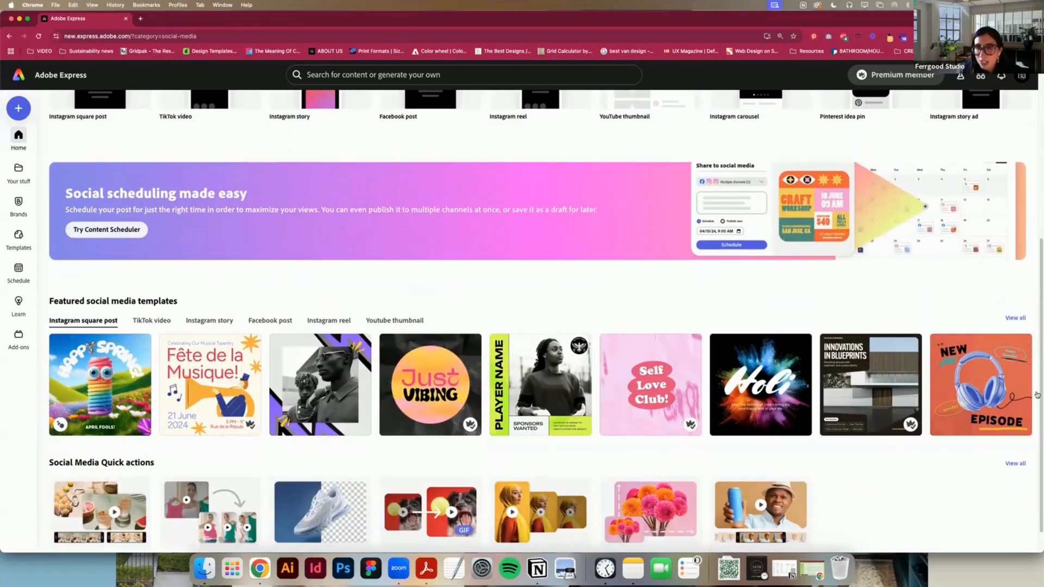
pyautogui.scroll(-1, 951, 486)
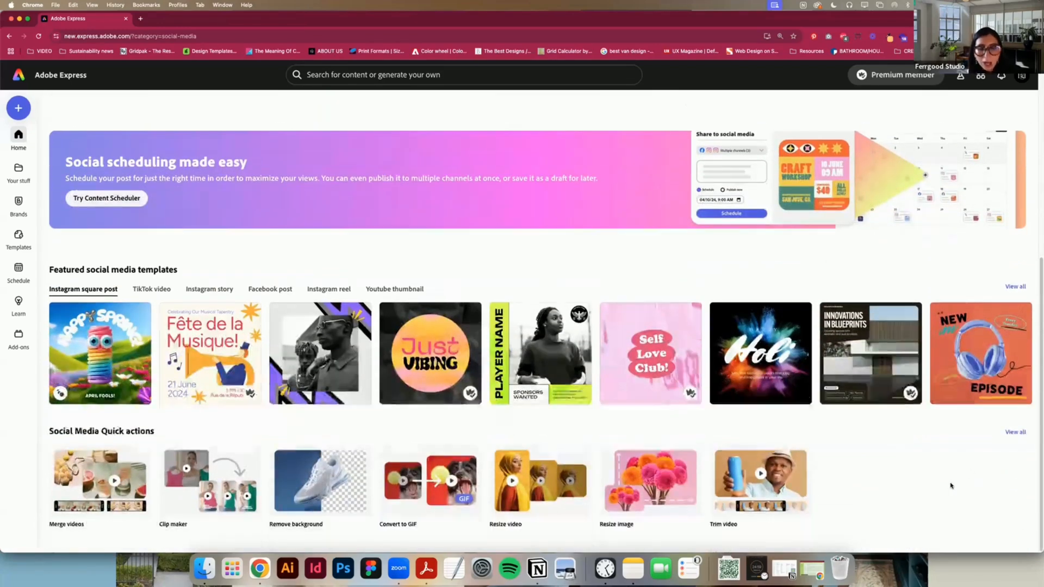
pyautogui.scroll(12, 866, 496)
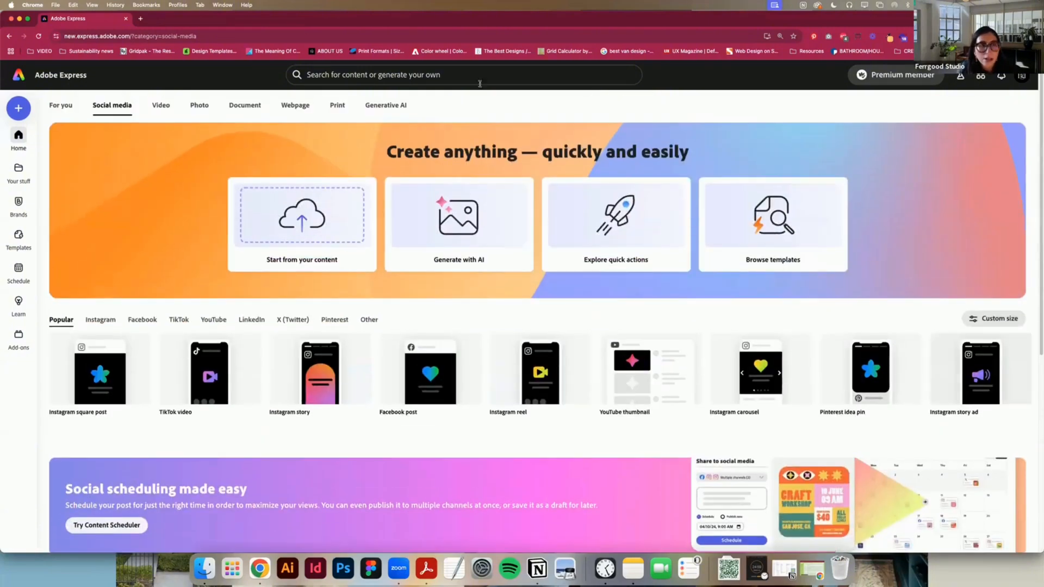
# Step: Look through the Video category's quick actions, formats, featured templates and Adobe Stock videos
pyautogui.click(154, 110)
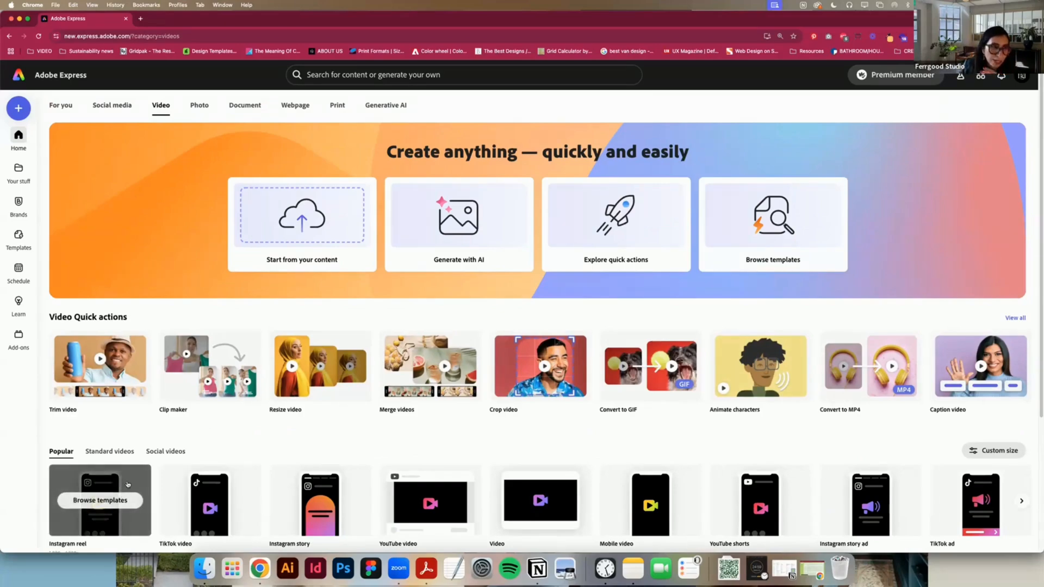
pyautogui.scroll(-5, 125, 495)
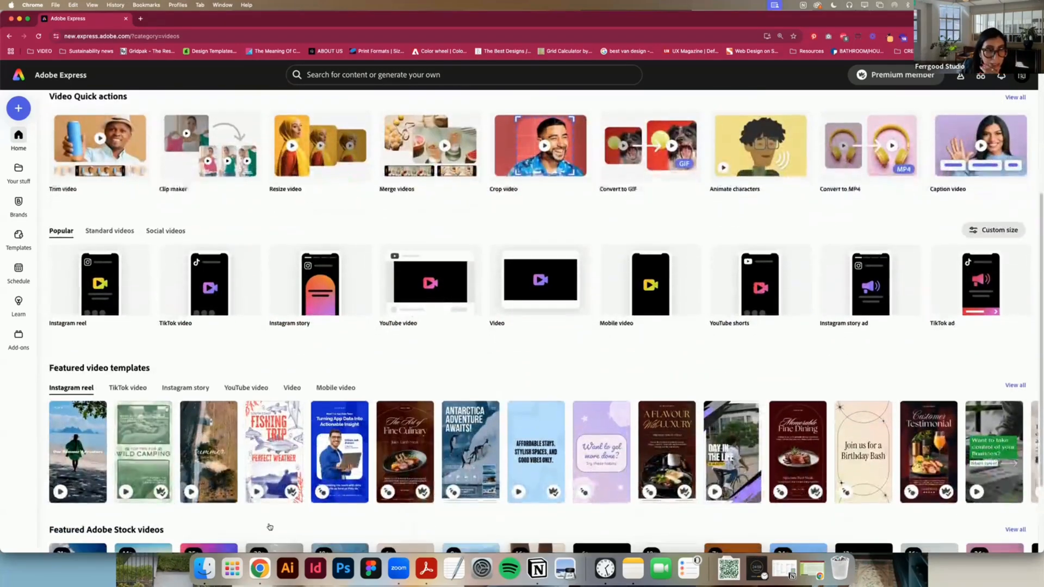
pyautogui.scroll(-3, 168, 405)
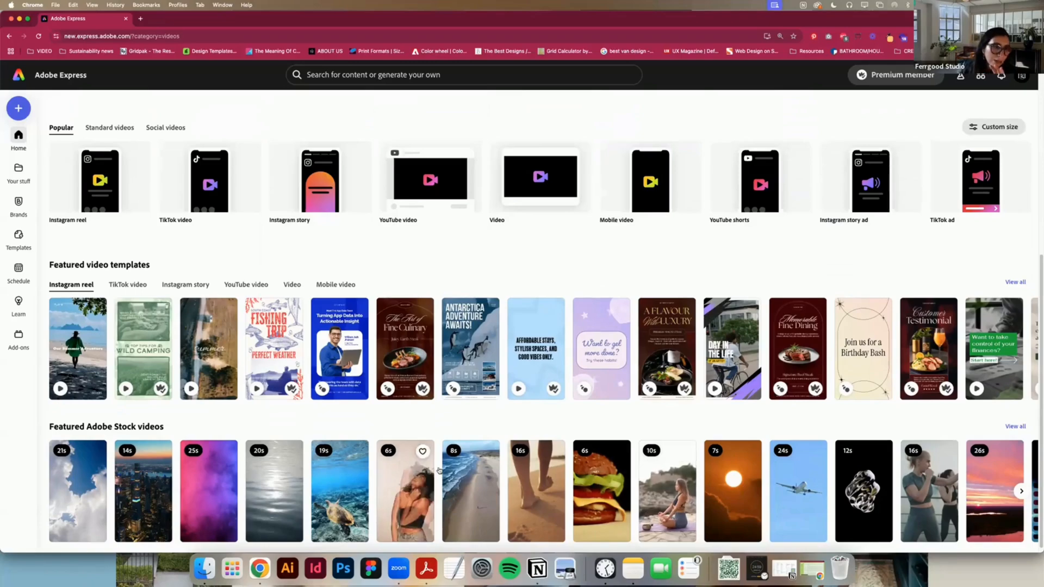
pyautogui.scroll(6, 267, 498)
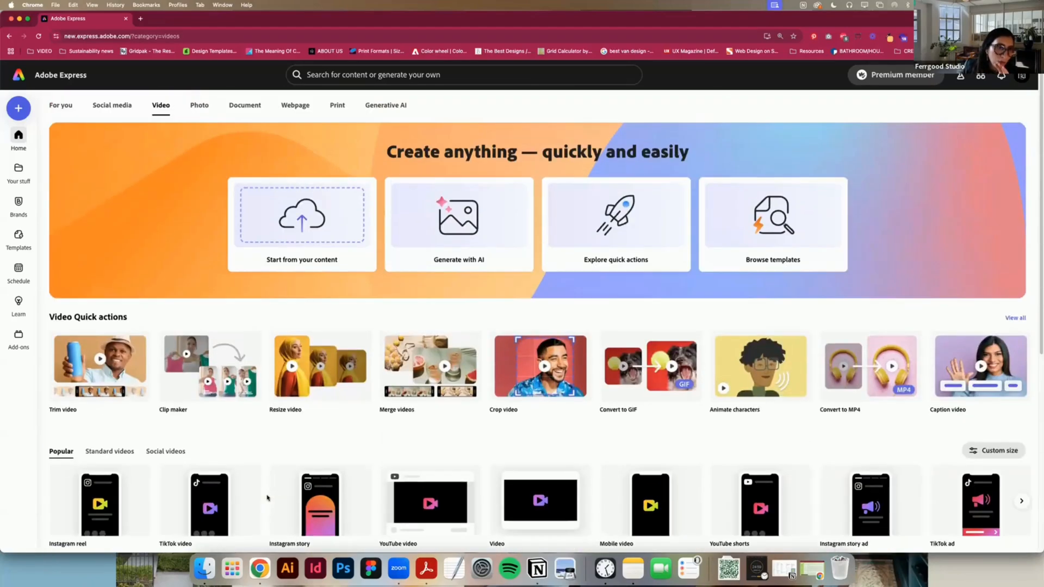
# Step: Review the Photo category, including its quick actions, starting formats, image generation, object insertion and featured templates
pyautogui.click(198, 107)
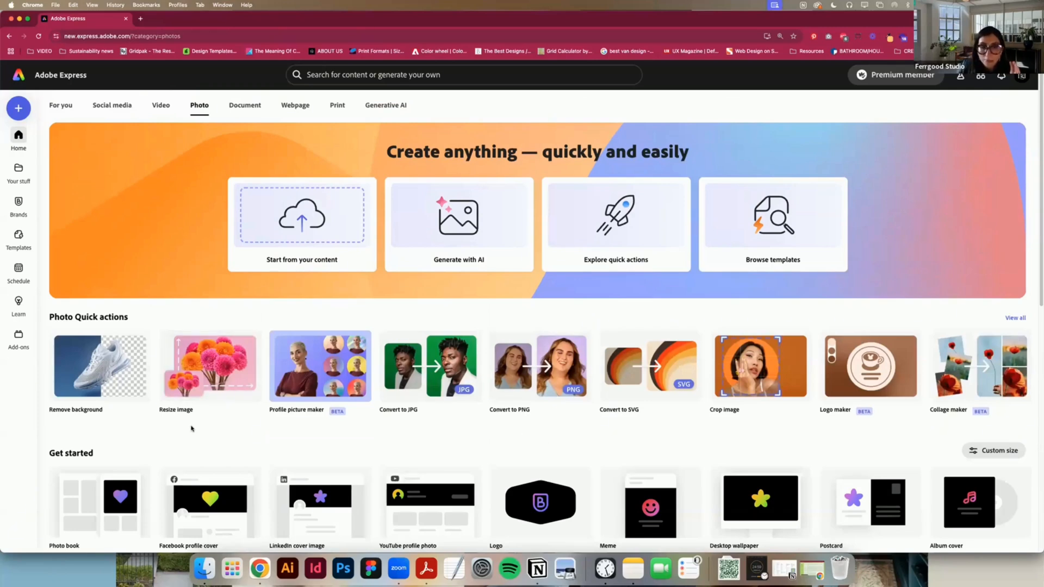
pyautogui.scroll(-1, 193, 428)
pyautogui.scroll(-1, 195, 429)
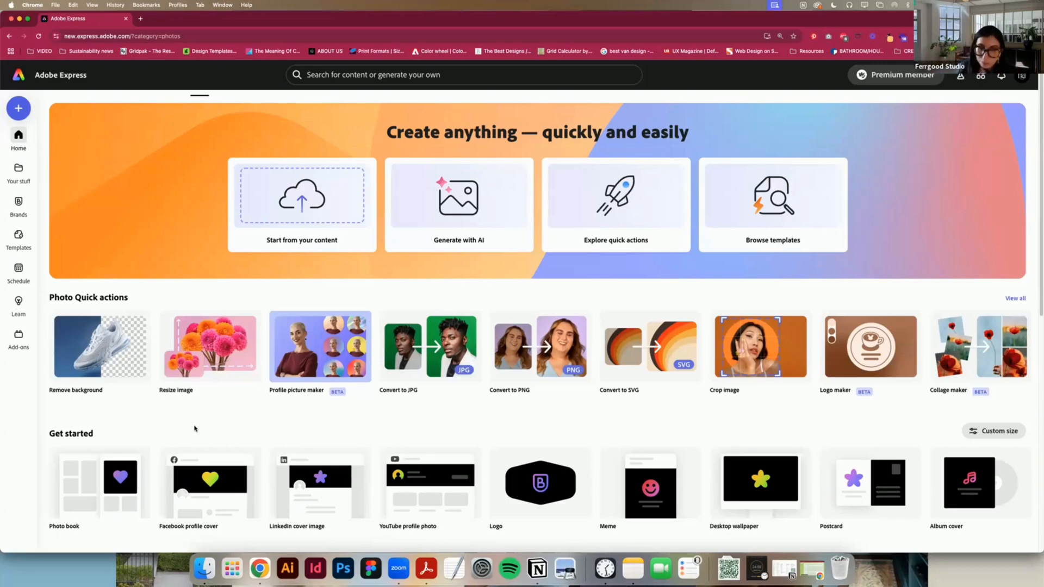
pyautogui.scroll(-3, 267, 461)
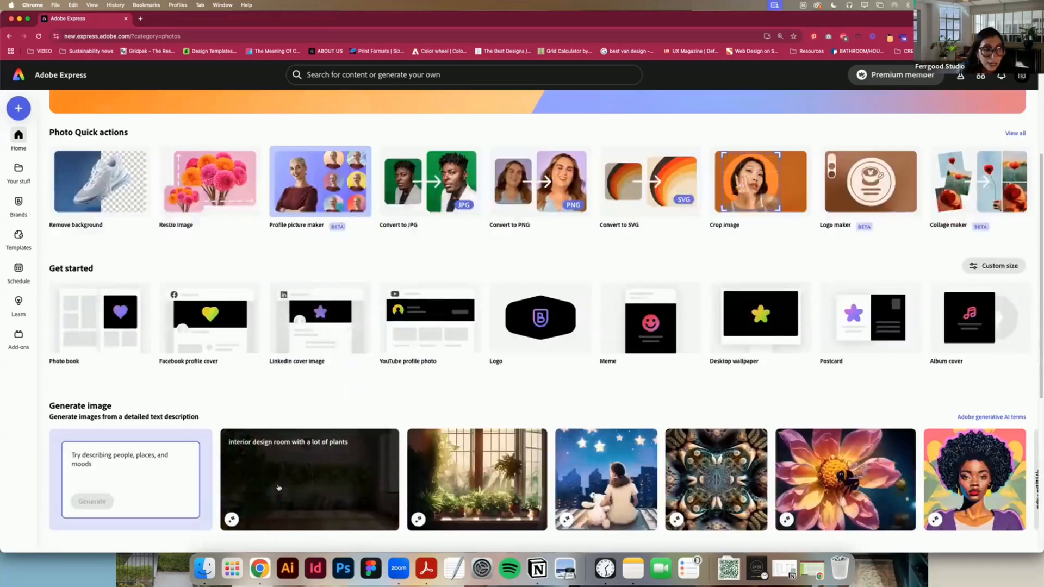
pyautogui.scroll(-3, 277, 487)
pyautogui.scroll(-3, 277, 487)
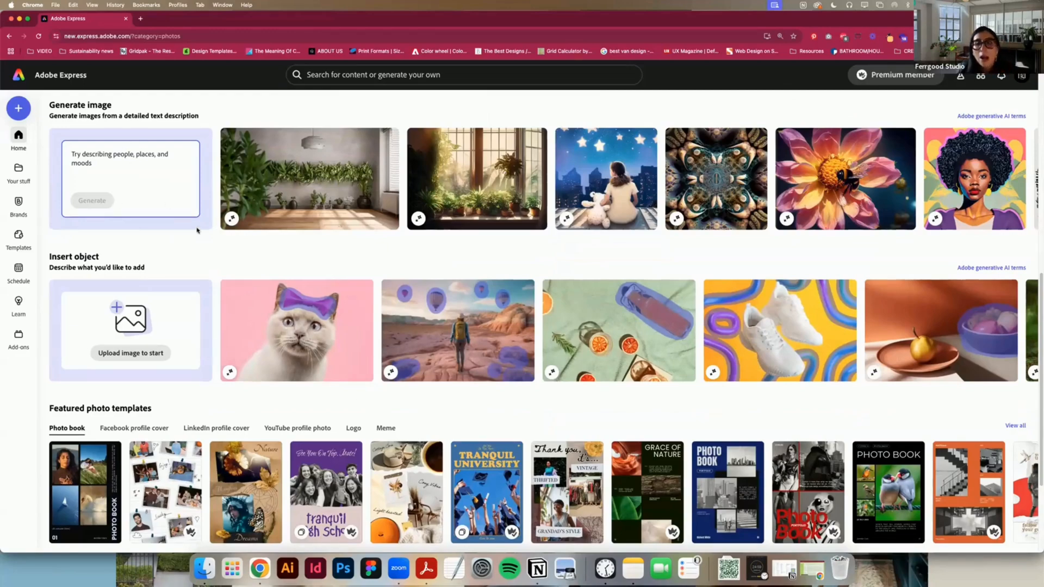
pyautogui.scroll(15, 482, 386)
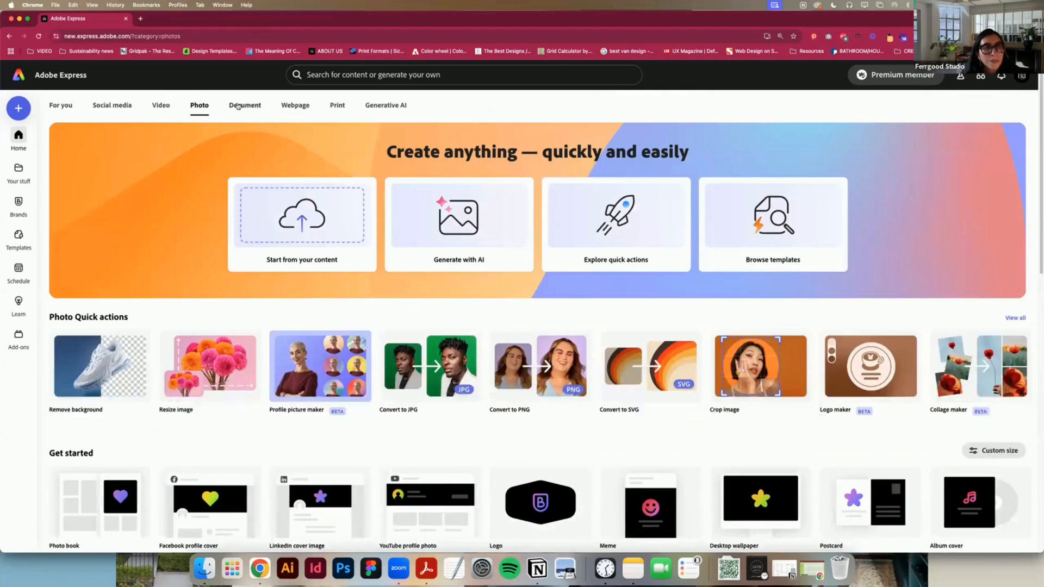
# Step: View the starting options offered in the Document, Webpage and Print categories
pyautogui.click(237, 106)
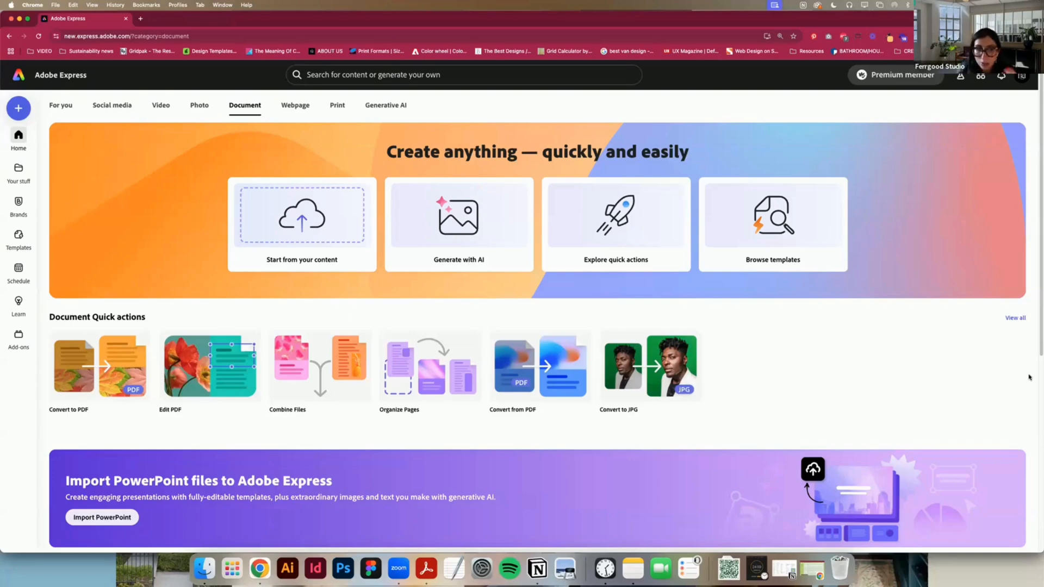
pyautogui.click(289, 106)
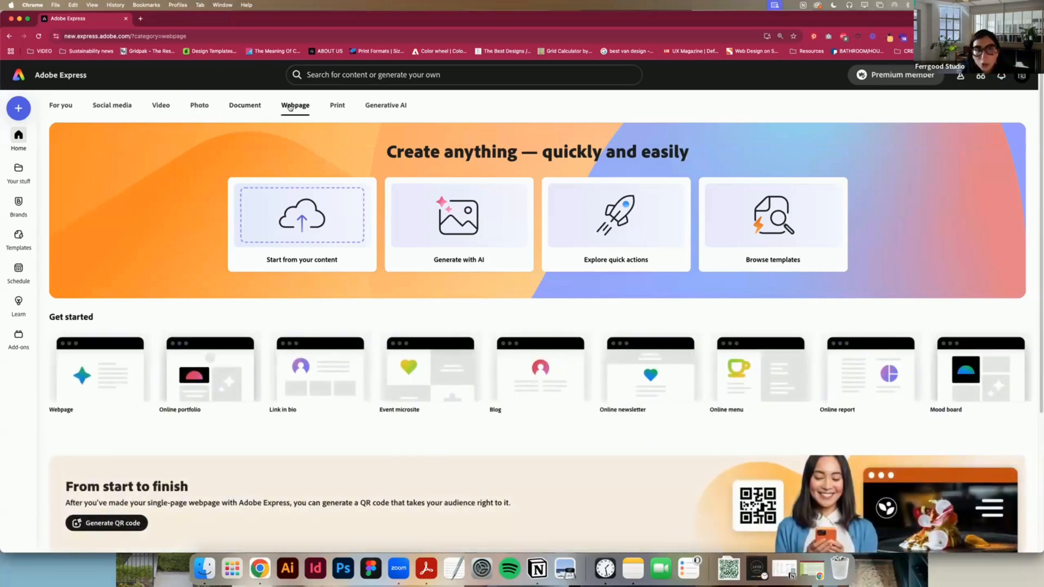
pyautogui.click(344, 108)
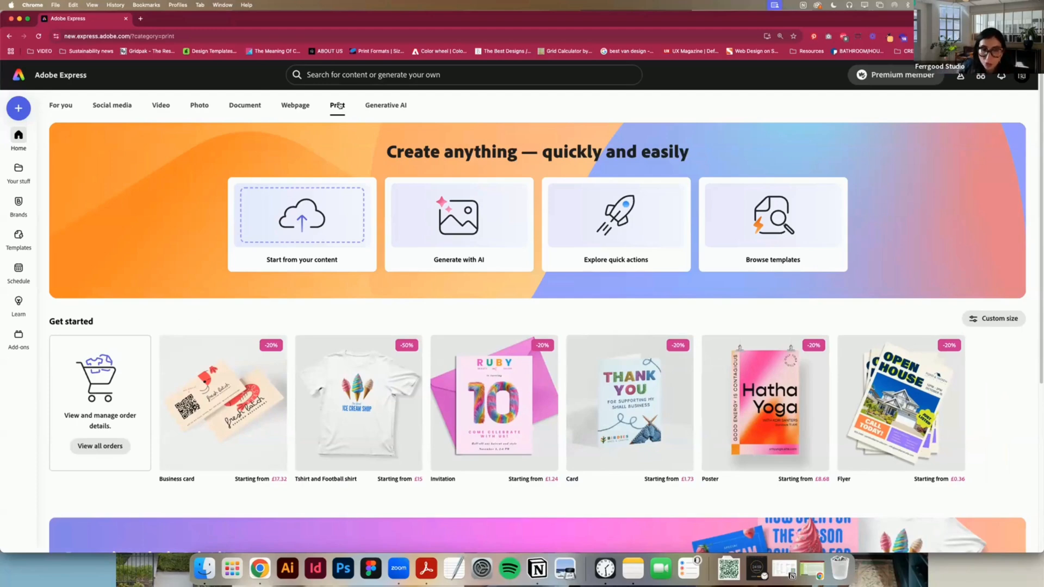
# Step: Examine the Generative AI category's options for generating images, inserting objects, and creating templates and text effects
pyautogui.click(381, 104)
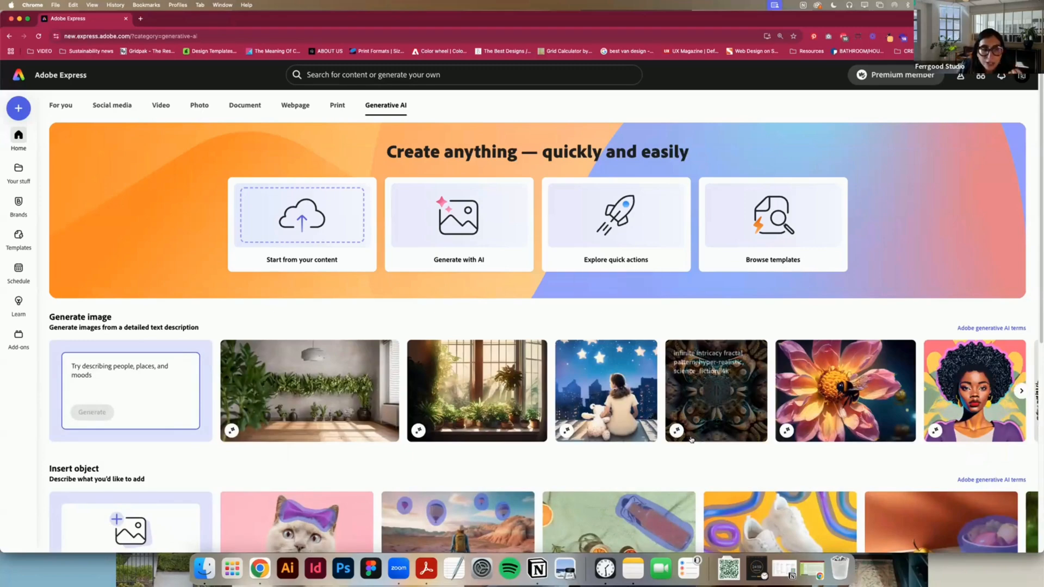
pyautogui.scroll(-5, 669, 450)
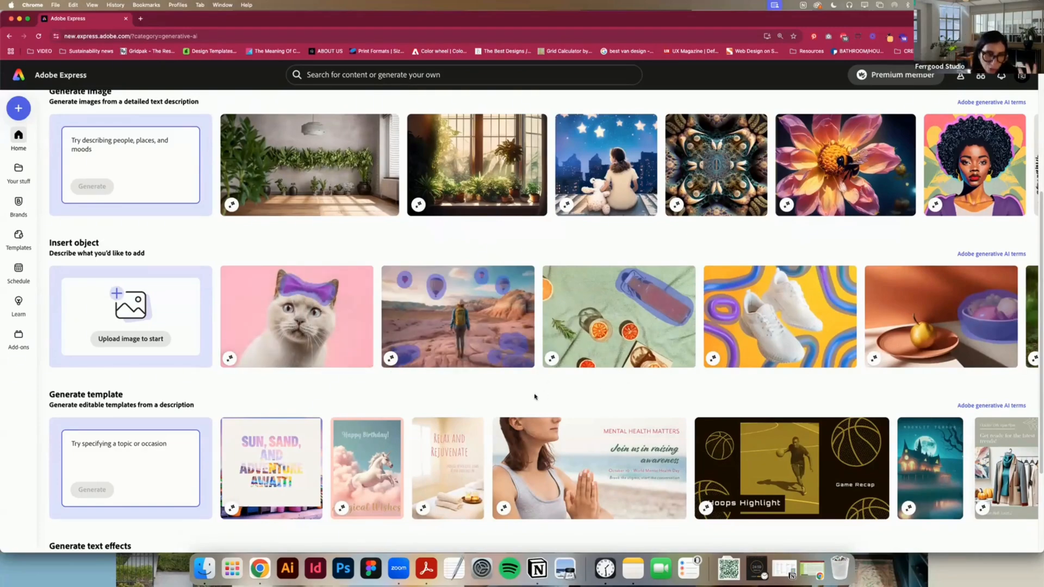
pyautogui.scroll(-3, 533, 393)
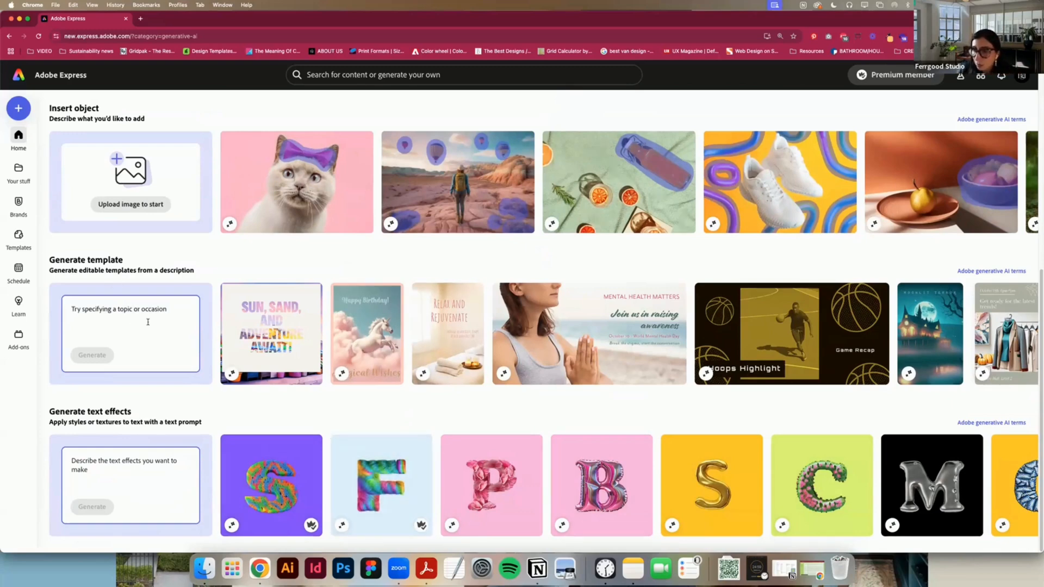
pyautogui.scroll(7, 237, 274)
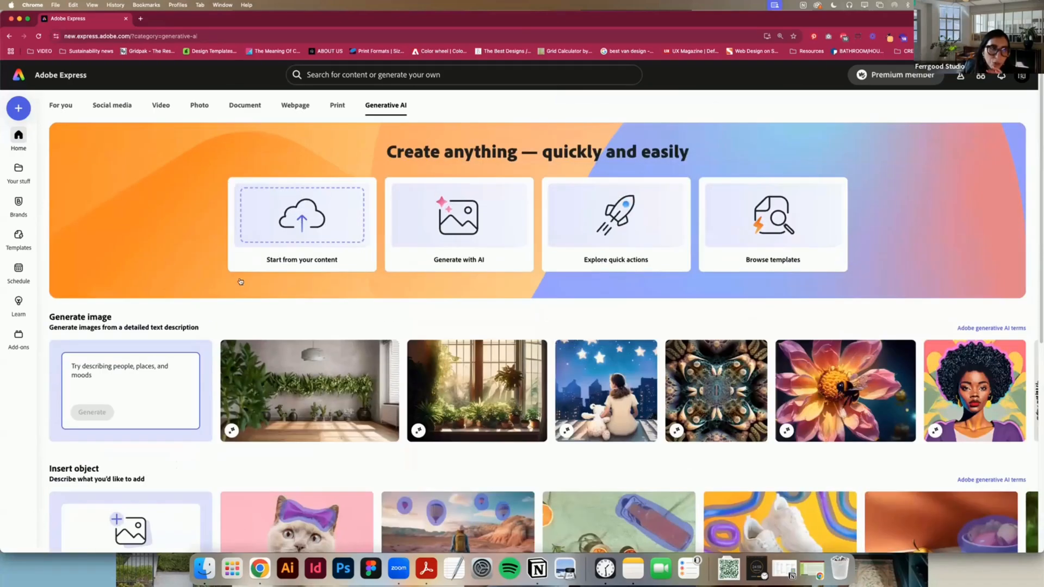
# Step: Return to the home page, then view the projects, libraries and files in Your stuff and the saved brands
pyautogui.click(20, 136)
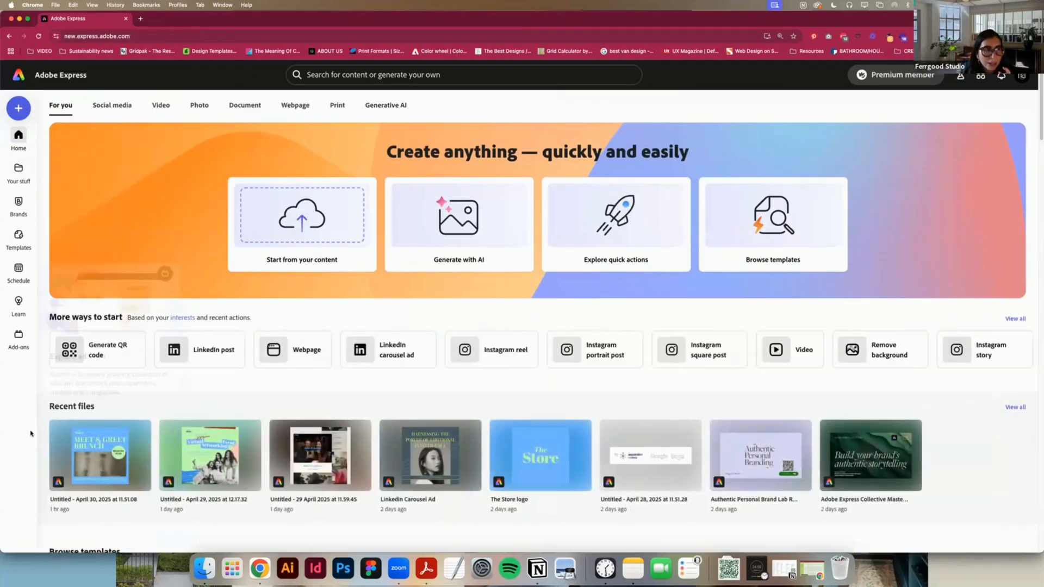
pyautogui.click(21, 168)
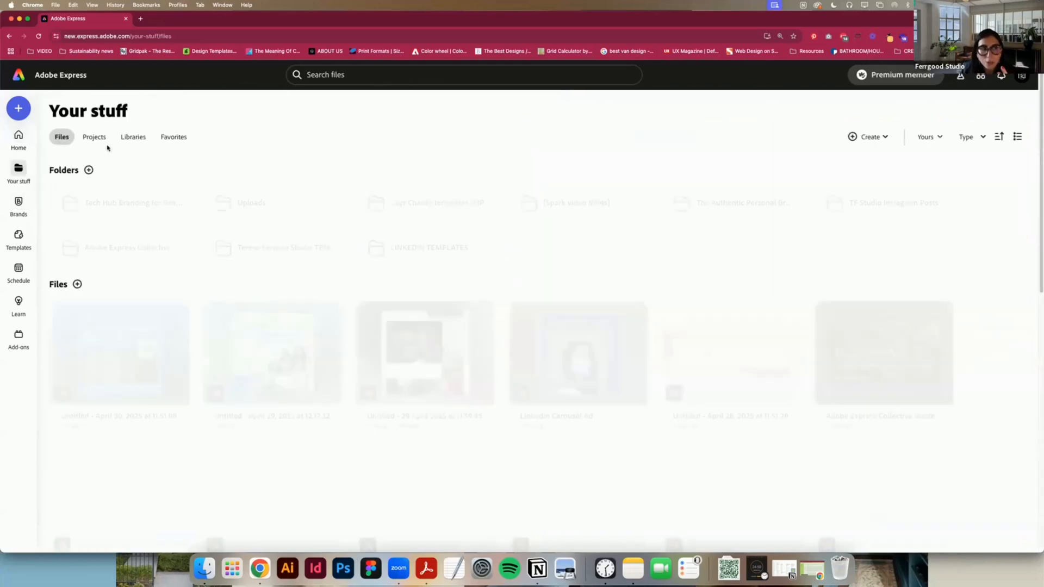
pyautogui.click(96, 138)
pyautogui.click(132, 139)
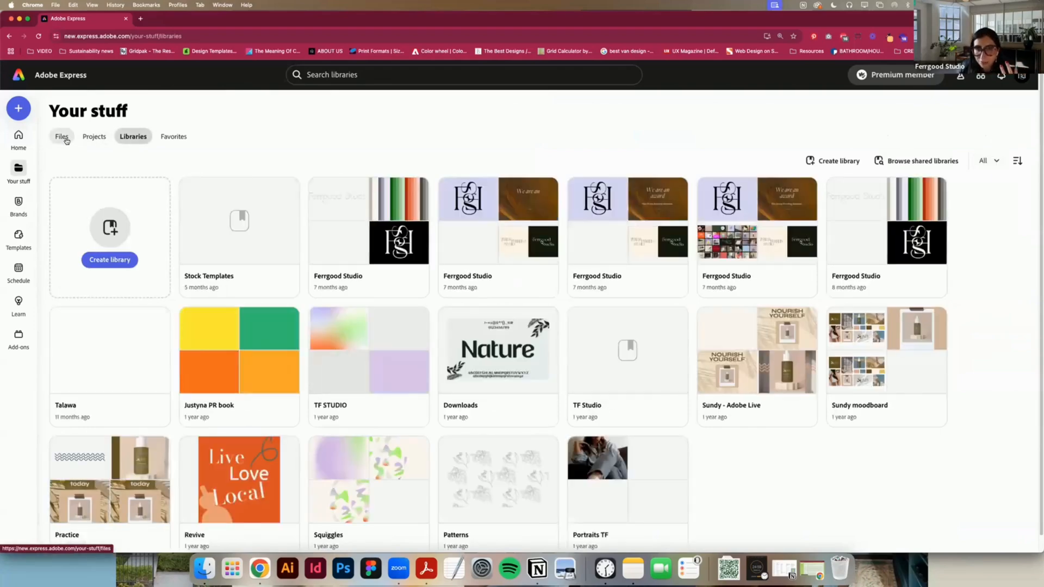
pyautogui.click(62, 137)
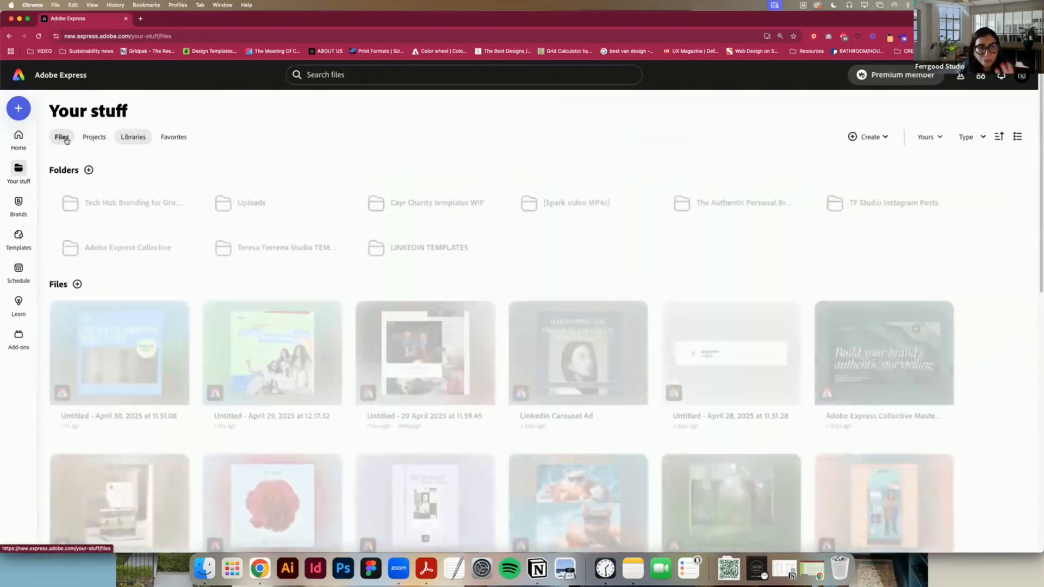
pyautogui.click(14, 210)
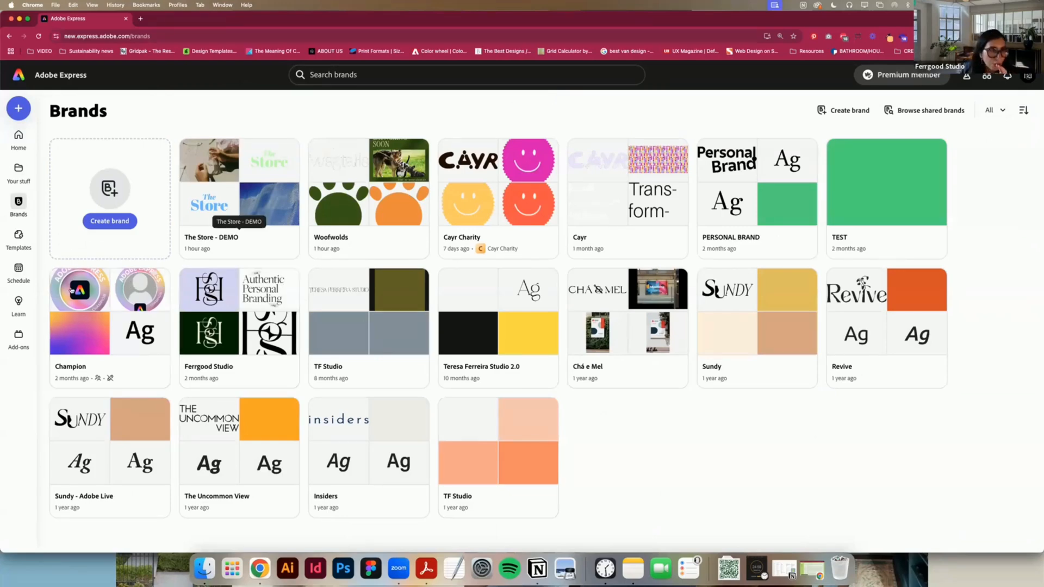
# Step: Browse the template library and expand its Output, Size and Mood filters to inspect their options
pyautogui.click(19, 237)
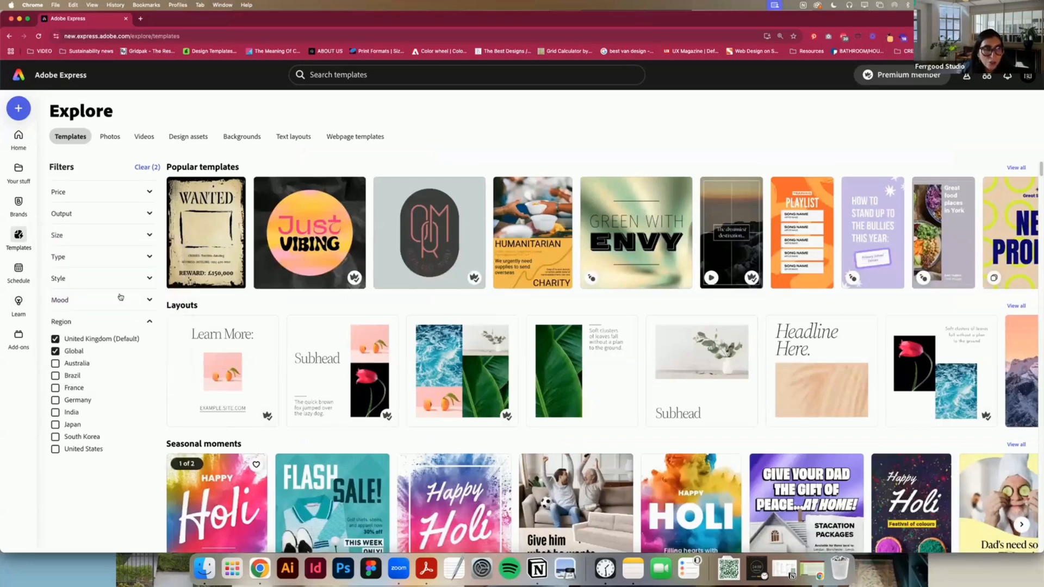
pyautogui.click(72, 214)
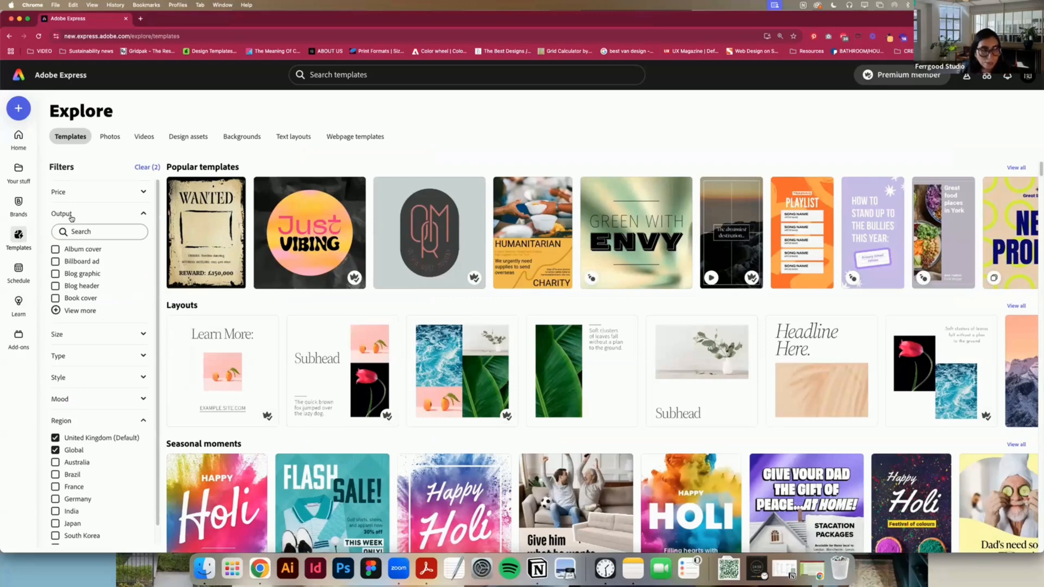
pyautogui.click(78, 337)
pyautogui.scroll(-2, 103, 402)
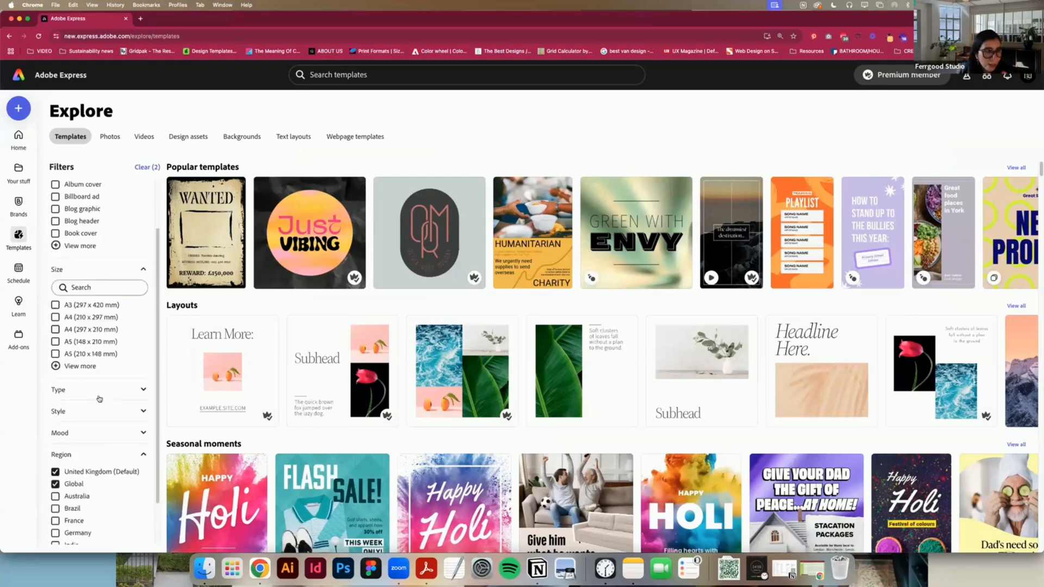
pyautogui.scroll(-2, 99, 399)
pyautogui.click(80, 383)
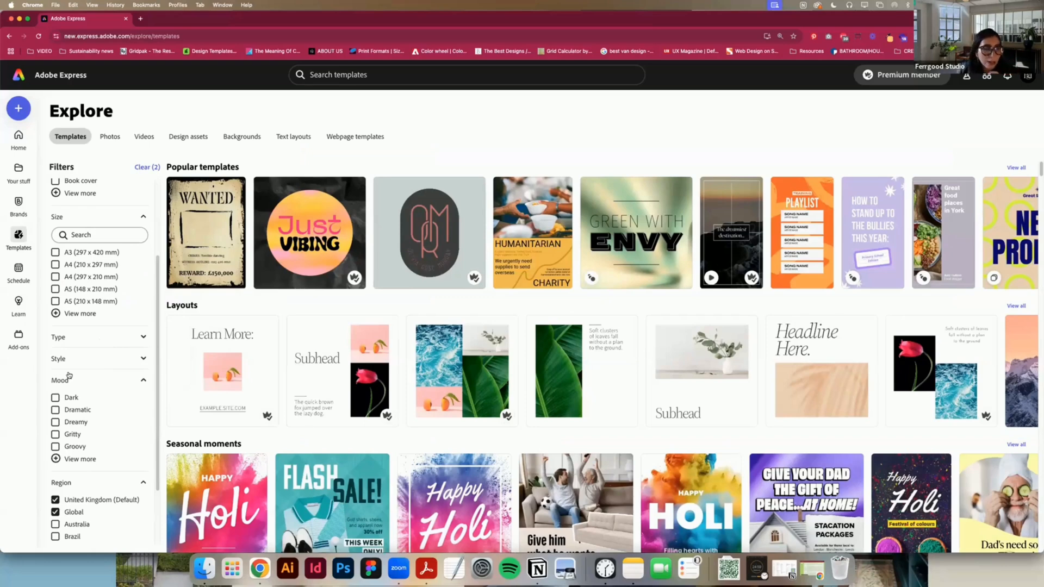
# Step: Open the personal scheduling calendar and review which social media accounts can be connected to it
pyautogui.click(19, 270)
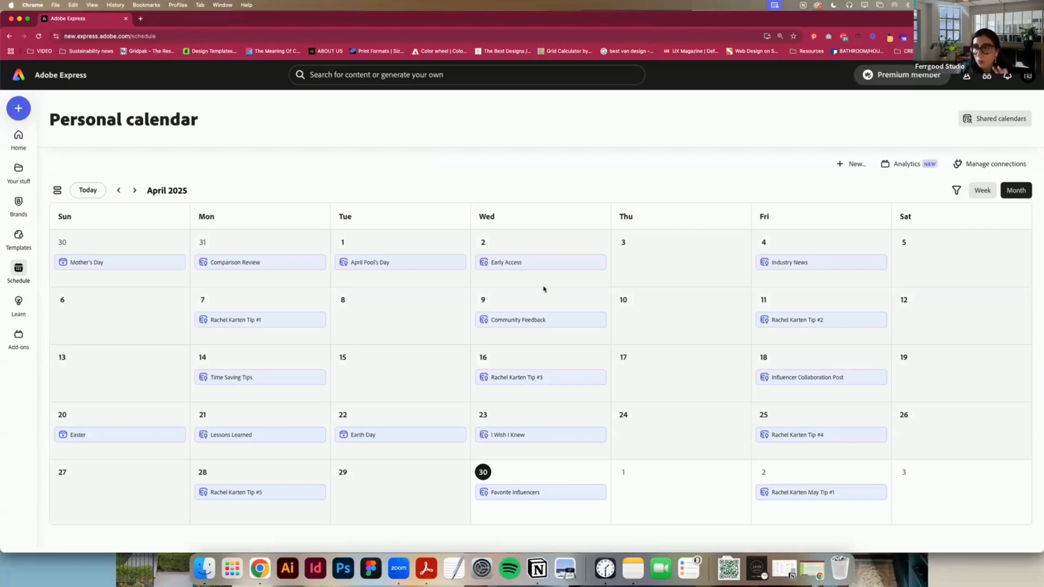
pyautogui.click(1016, 164)
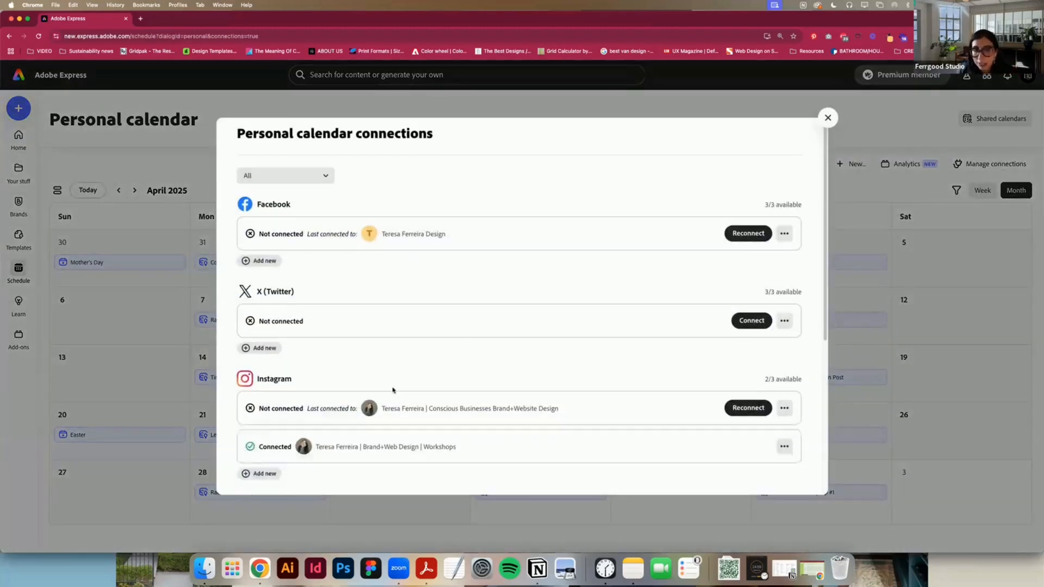
pyautogui.scroll(-5, 394, 391)
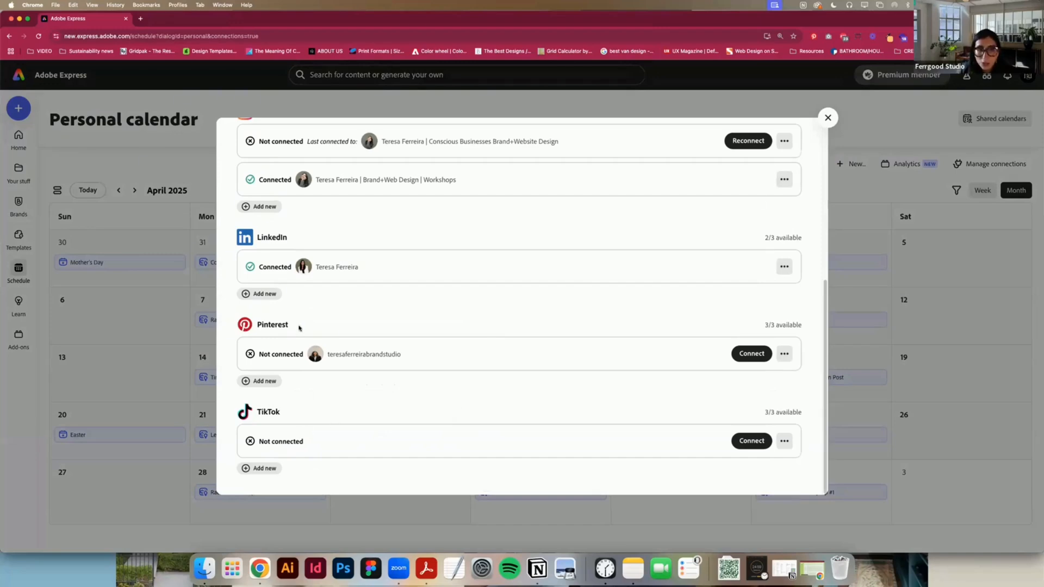
pyautogui.scroll(5, 320, 382)
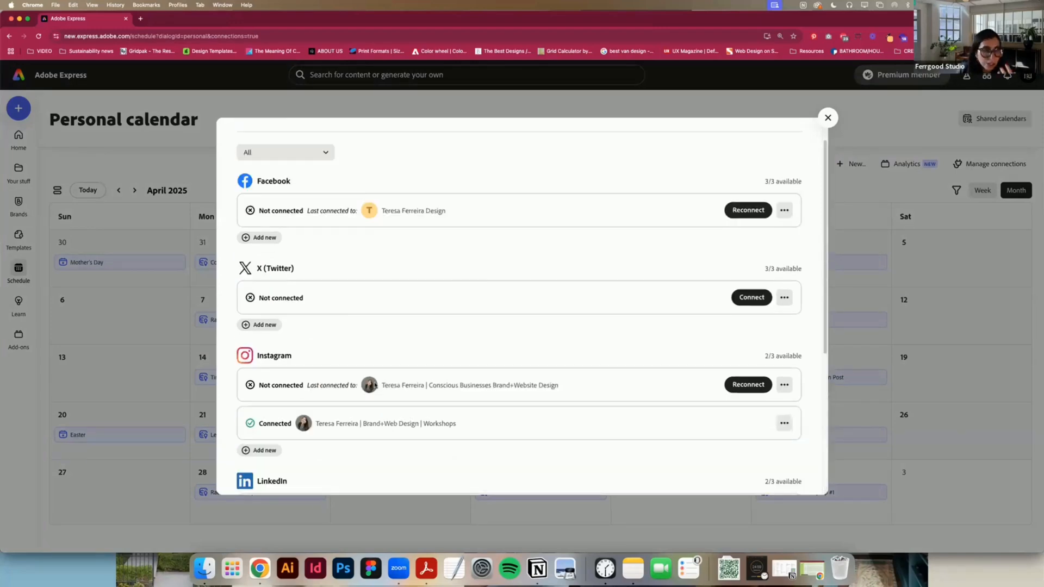
# Step: Close the account connections, preview calendar events such as Earth Day, and view the April Fool's Day post suggestion
pyautogui.click(832, 116)
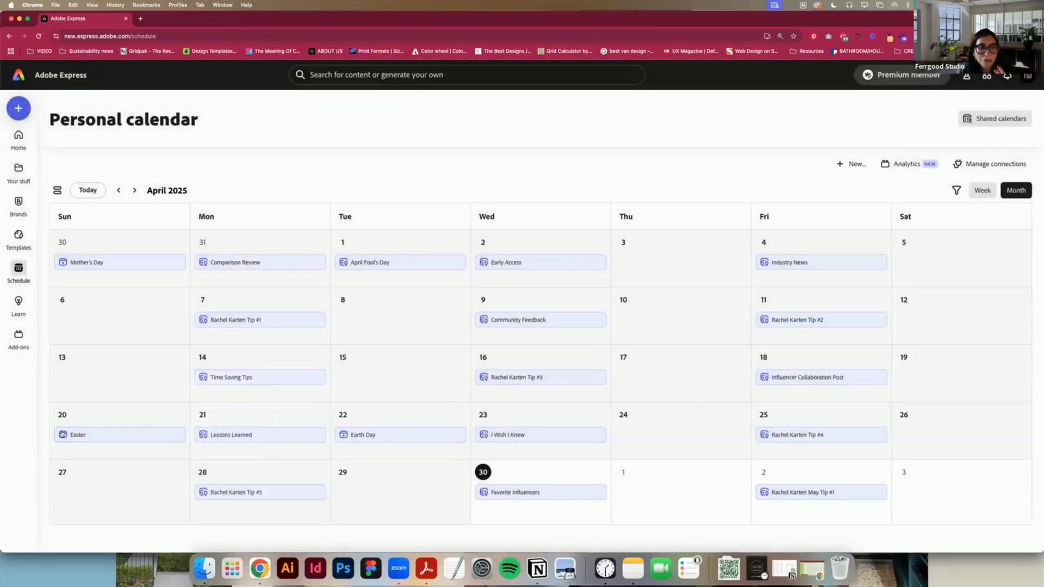
pyautogui.moveTo(68, 435)
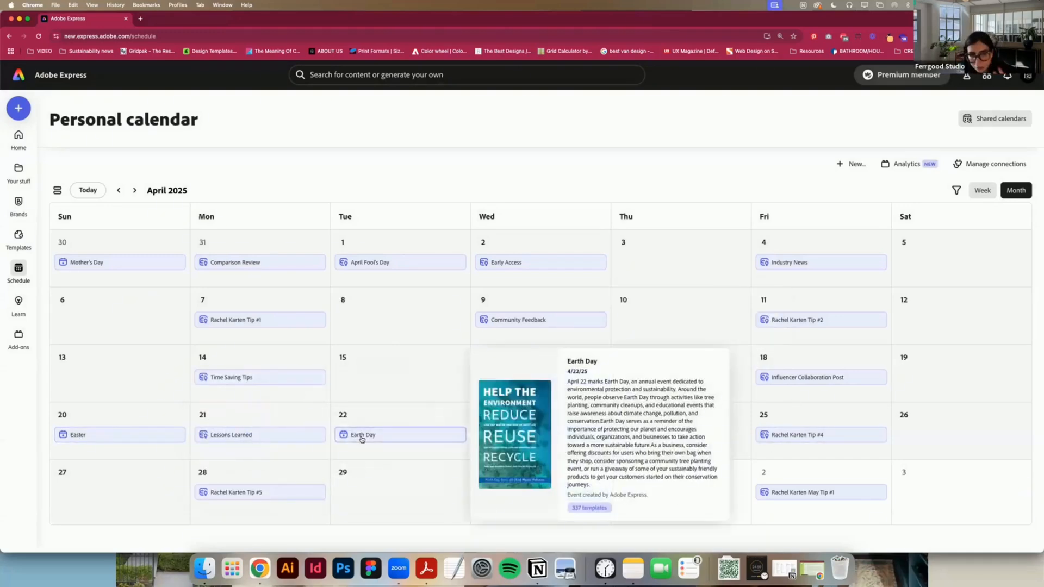
pyautogui.moveTo(777, 491)
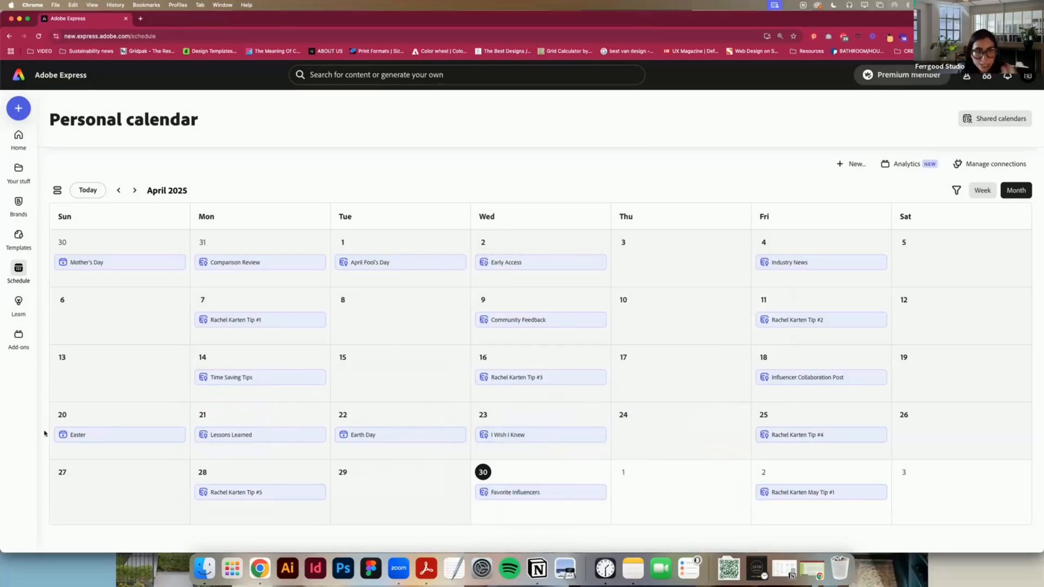
pyautogui.click(397, 261)
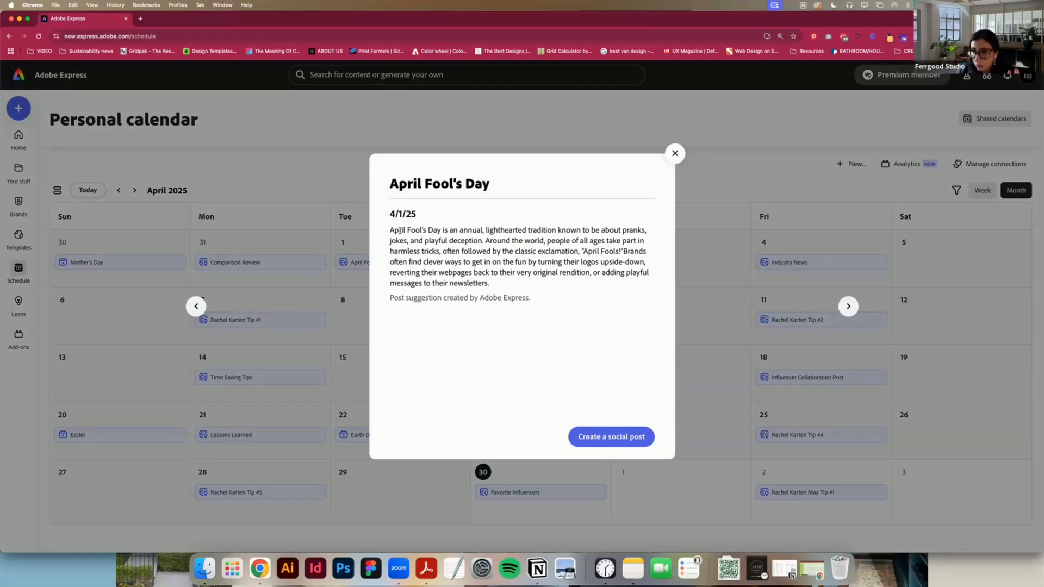
pyautogui.click(675, 155)
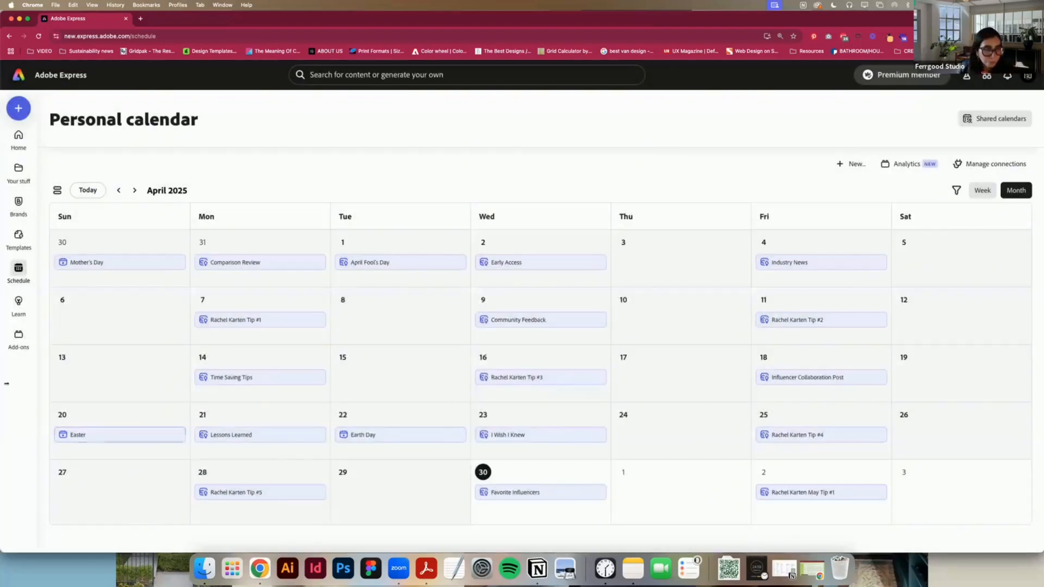
# Step: View the Learn tutorials and the Add-ons collections, and return to the home page
pyautogui.moveTo(18, 301)
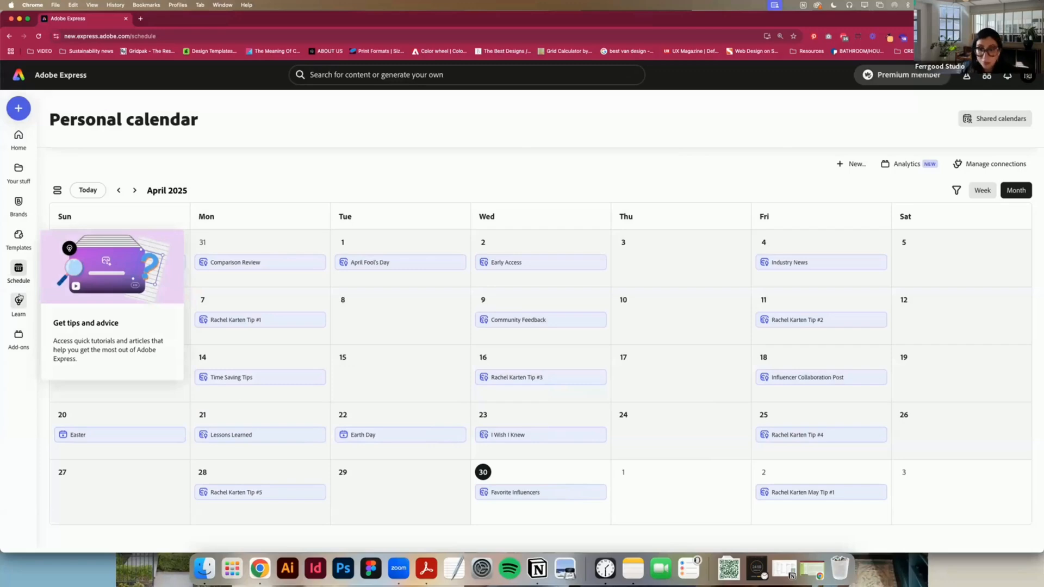
pyautogui.click(18, 300)
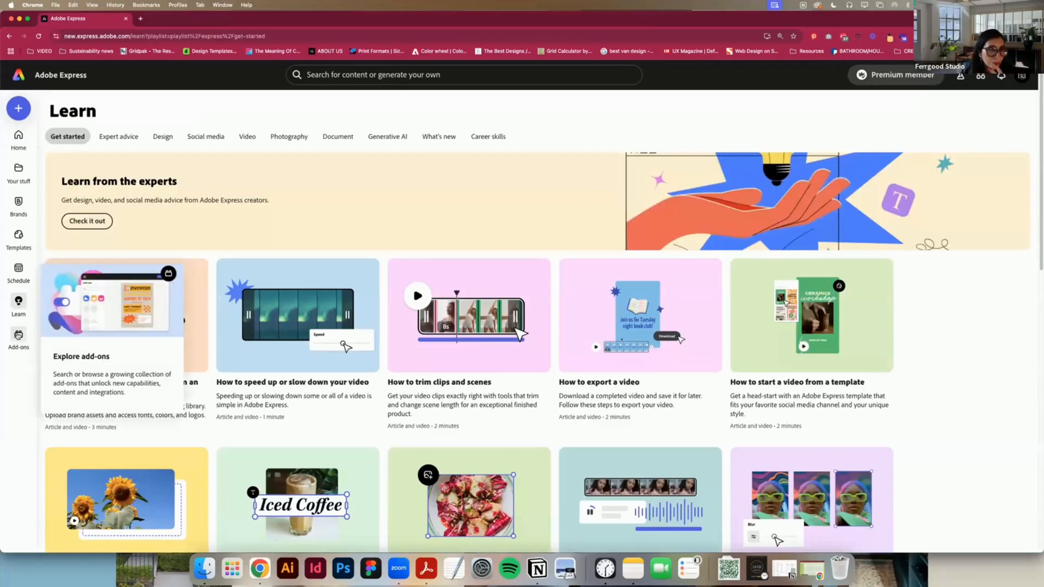
pyautogui.click(18, 334)
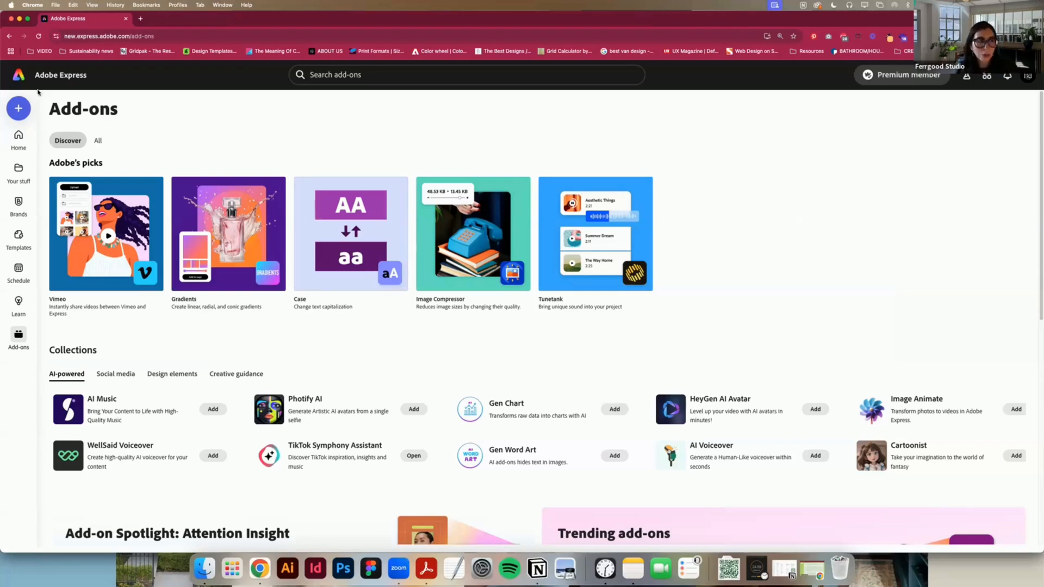
pyautogui.click(18, 137)
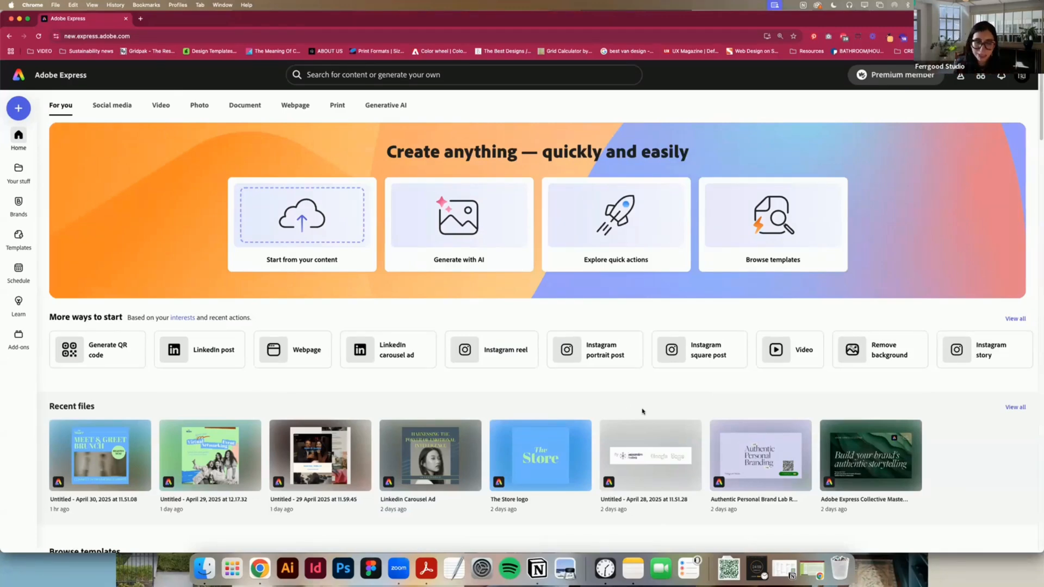
# Step: Create a new brand named "Test demo" in Personal Storage
pyautogui.click(24, 204)
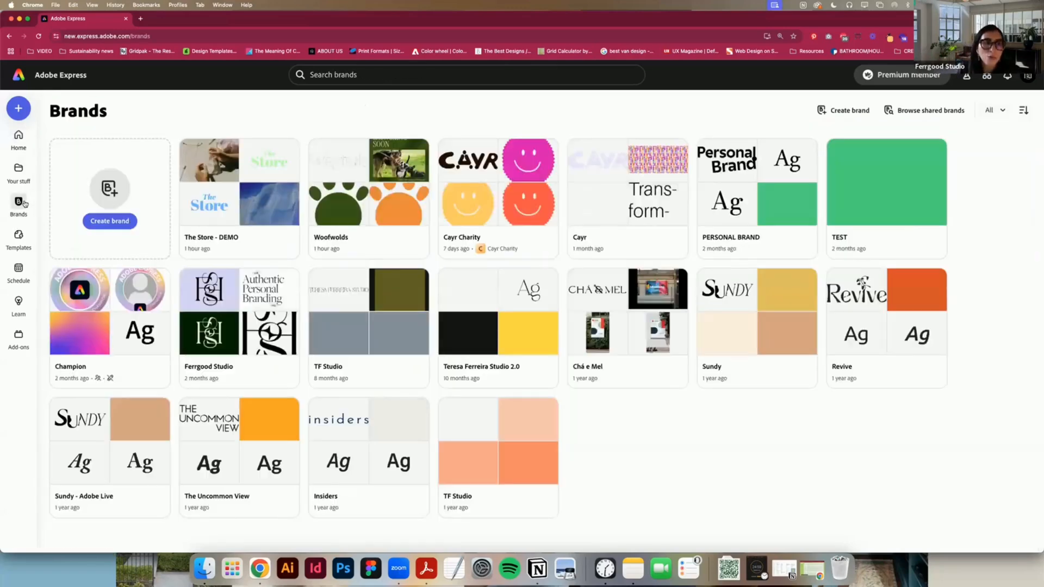
pyautogui.click(132, 223)
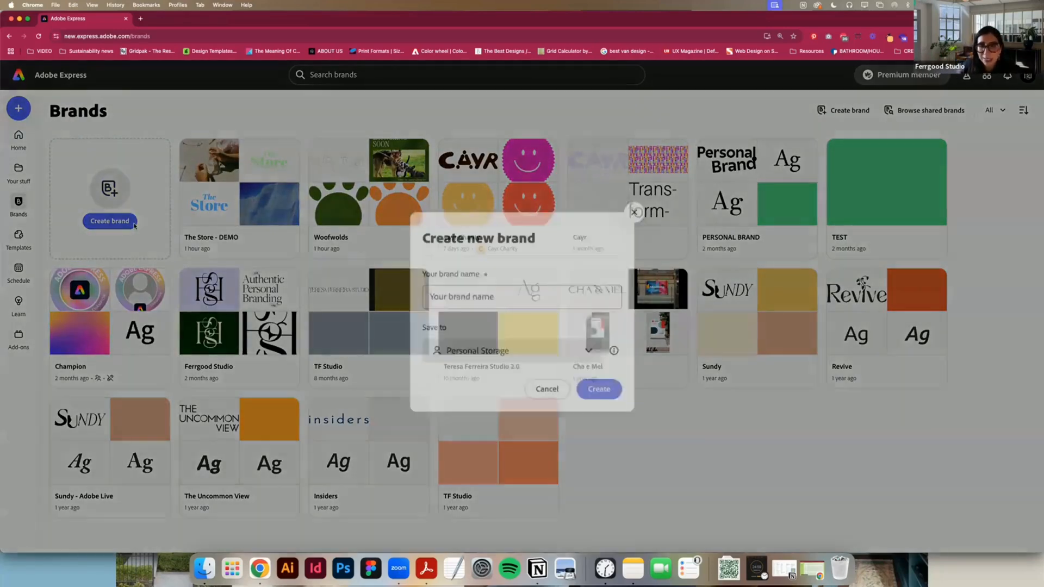
pyautogui.click(458, 290)
pyautogui.write('Te')
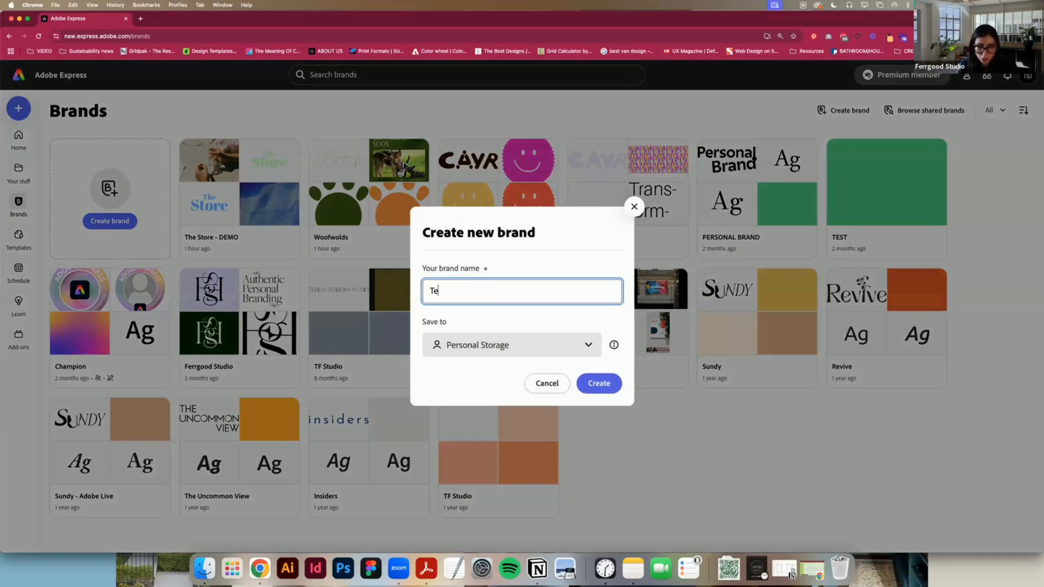
pyautogui.write('st demo')
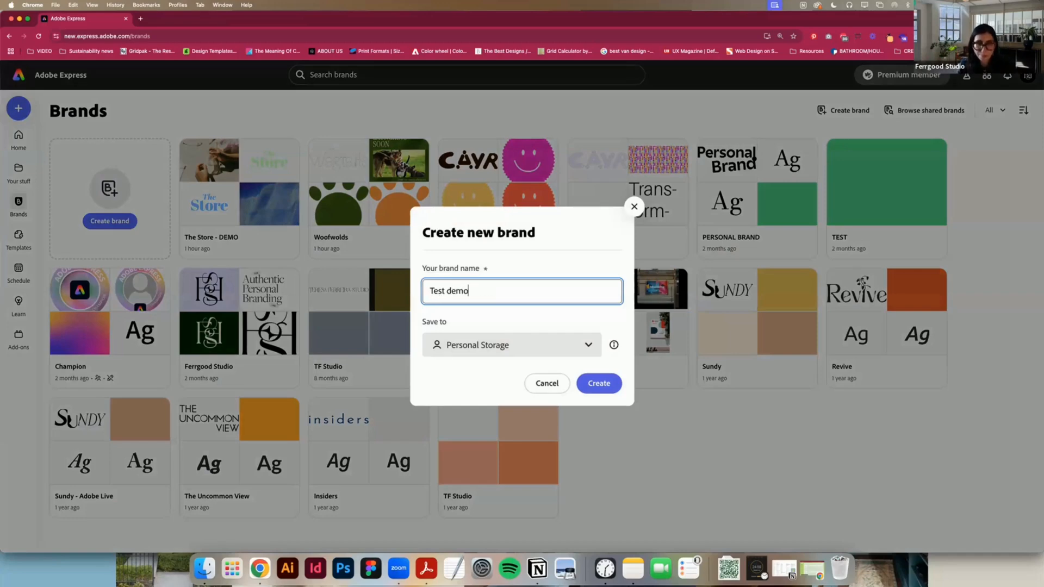
pyautogui.click(611, 389)
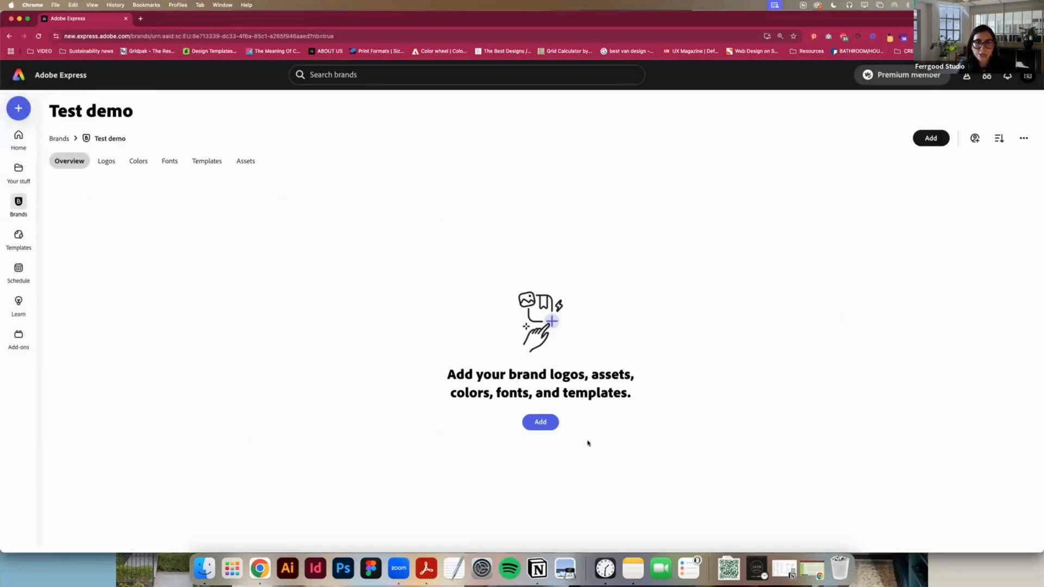
# Step: Add The Store logo-3.png and The Store logo-4.png from The Store logos folder as brand logos, and dismiss the suggested color palette
pyautogui.click(537, 422)
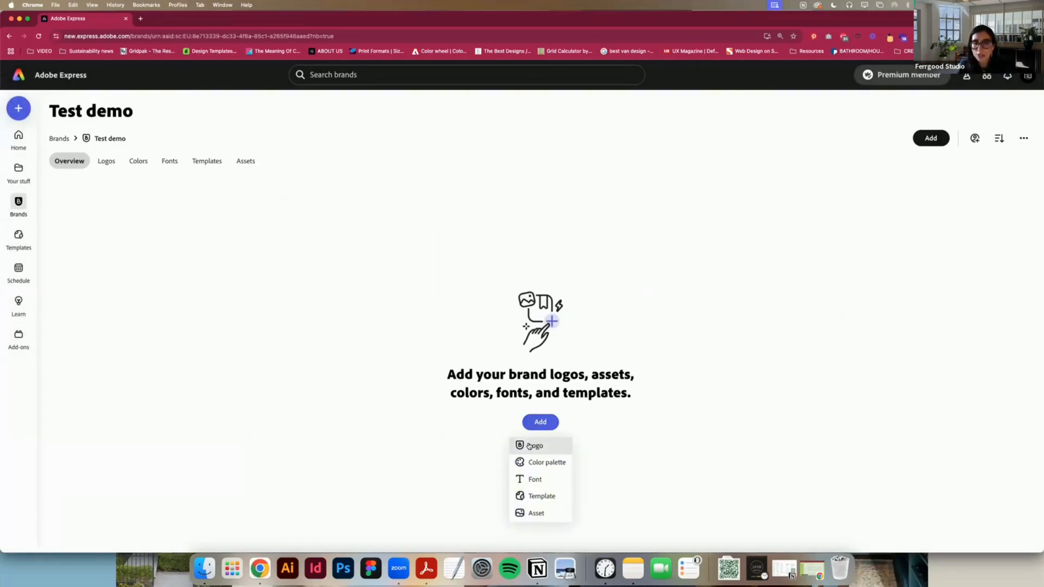
pyautogui.click(529, 445)
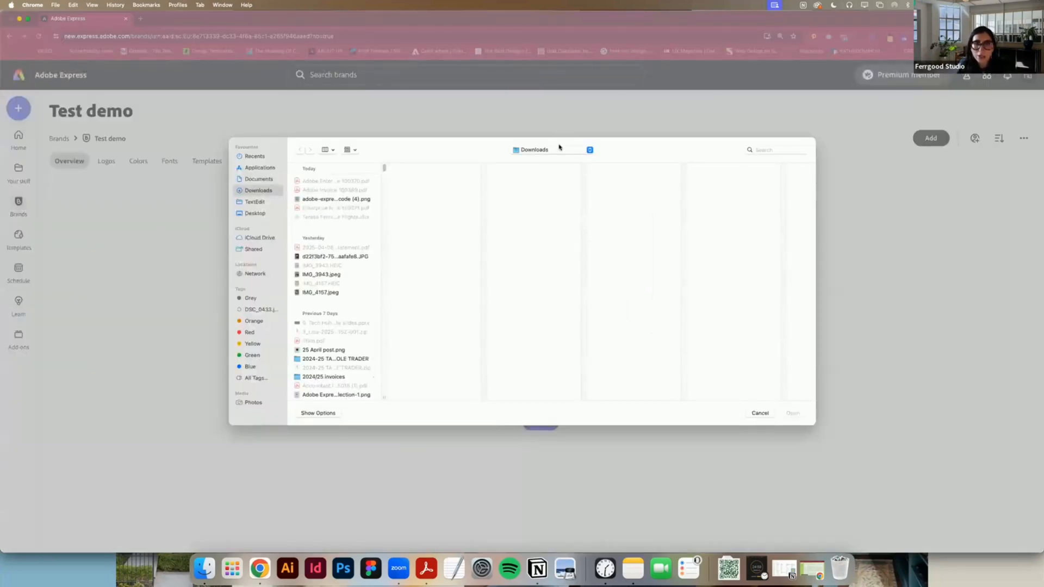
pyautogui.click(559, 148)
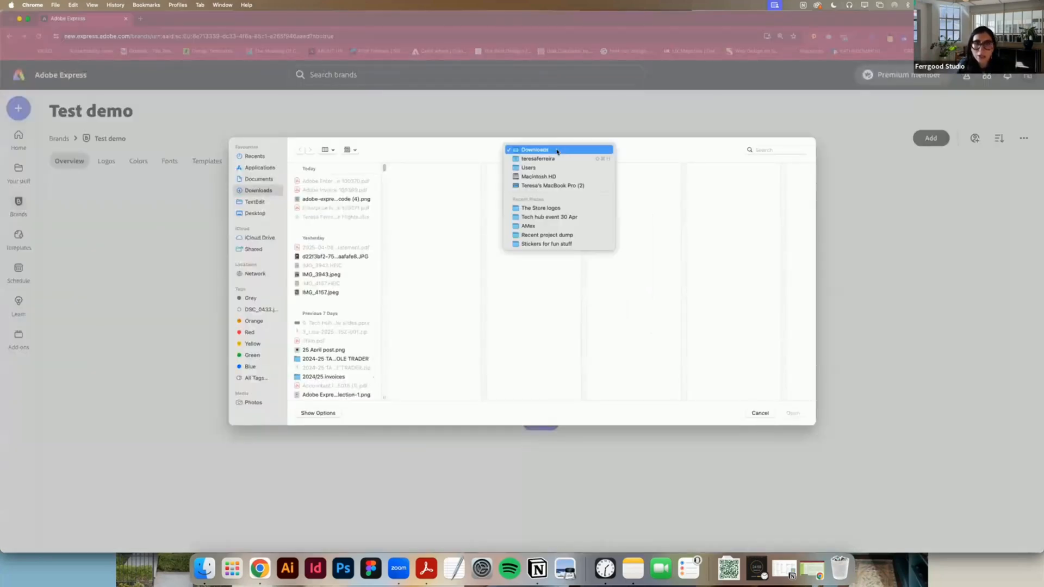
pyautogui.click(557, 209)
pyautogui.click(431, 182)
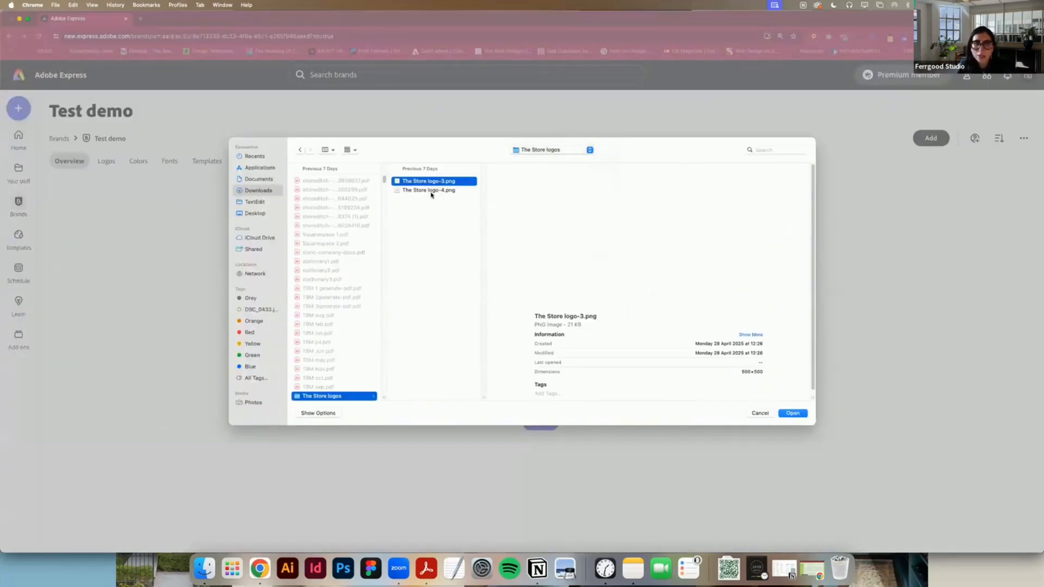
pyautogui.keyDown('shift'); pyautogui.click(431, 190); pyautogui.keyUp('shift')
pyautogui.press('Return')
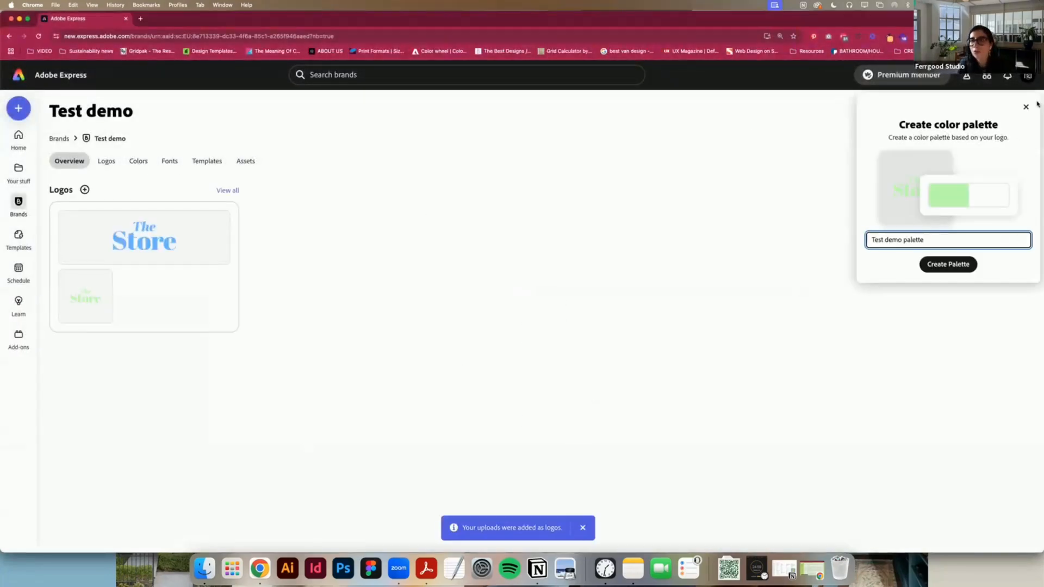
pyautogui.click(1026, 107)
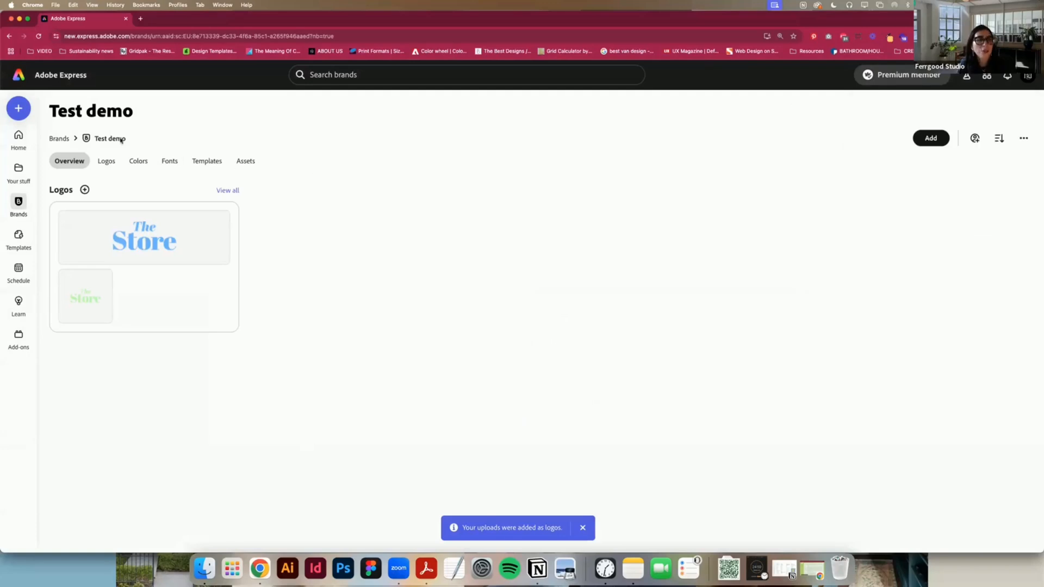
# Step: Start a new color palette for the brand with the light green swatch from The Store palette
pyautogui.click(138, 161)
pyautogui.click(543, 414)
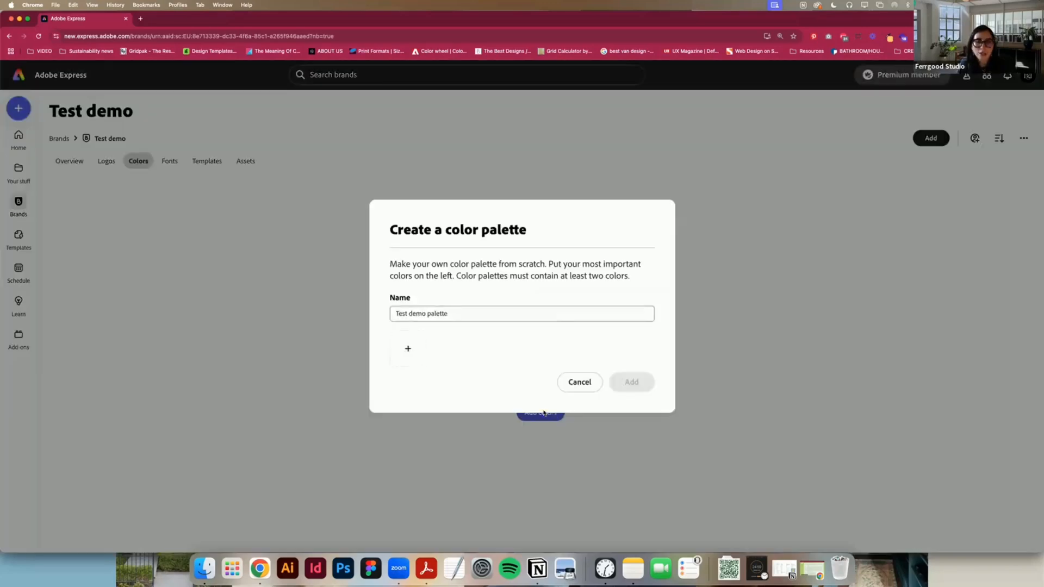
pyautogui.click(408, 348)
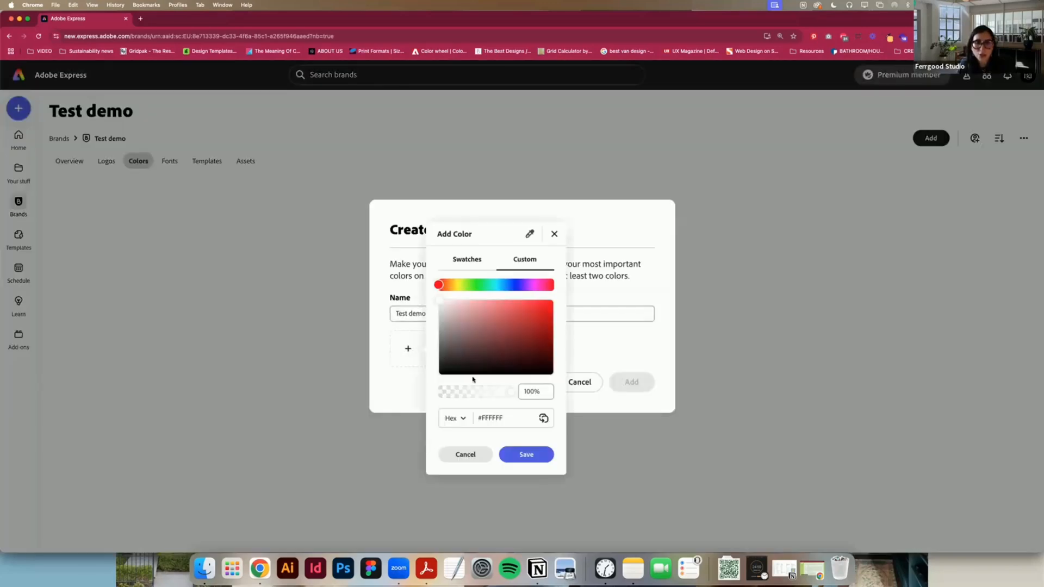
pyautogui.click(466, 260)
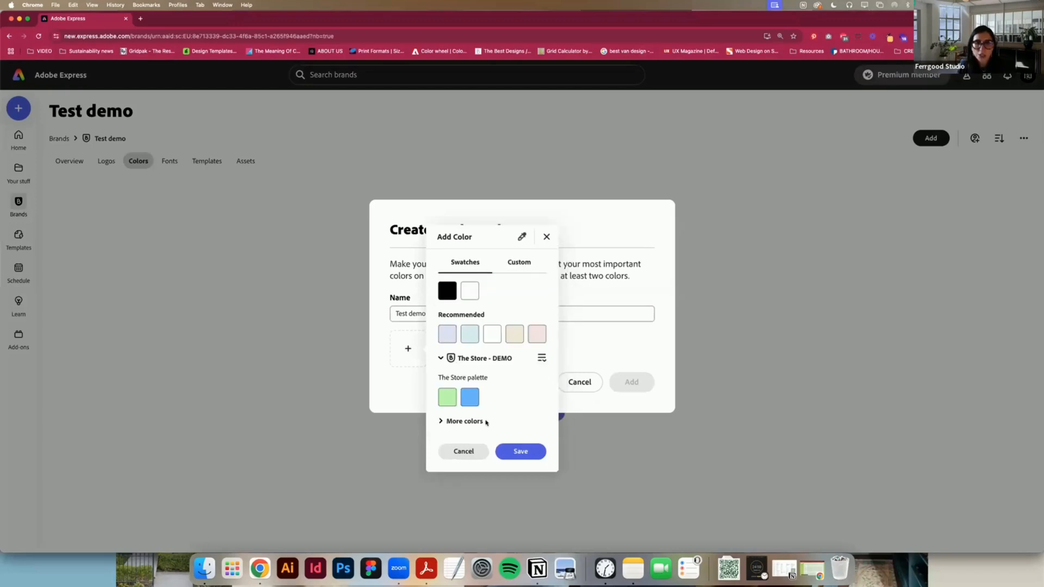
pyautogui.click(448, 402)
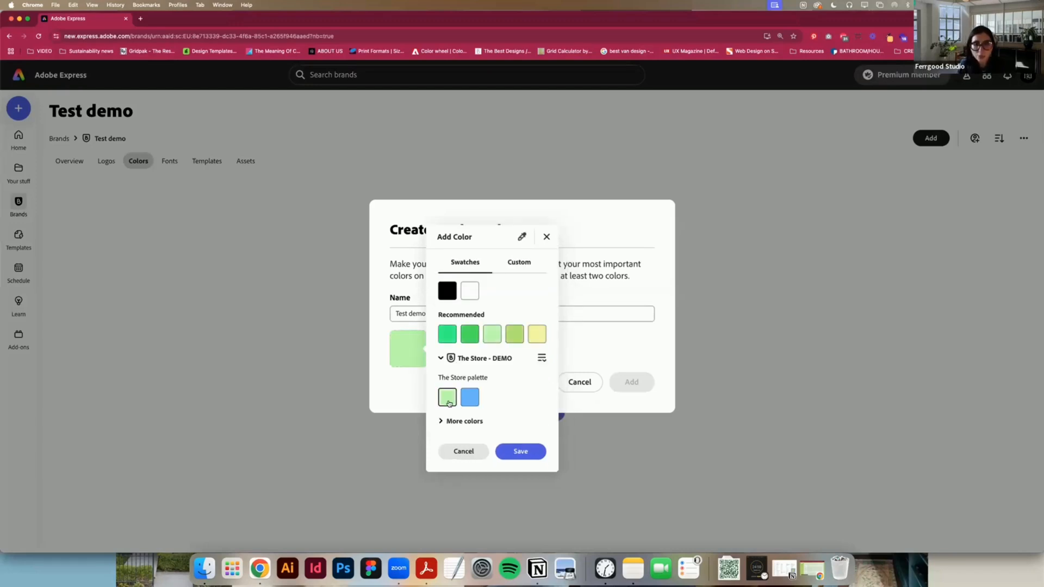
pyautogui.click(509, 449)
# Step: Add a second color to the draft palette and discard the unsaved palette
pyautogui.click(453, 348)
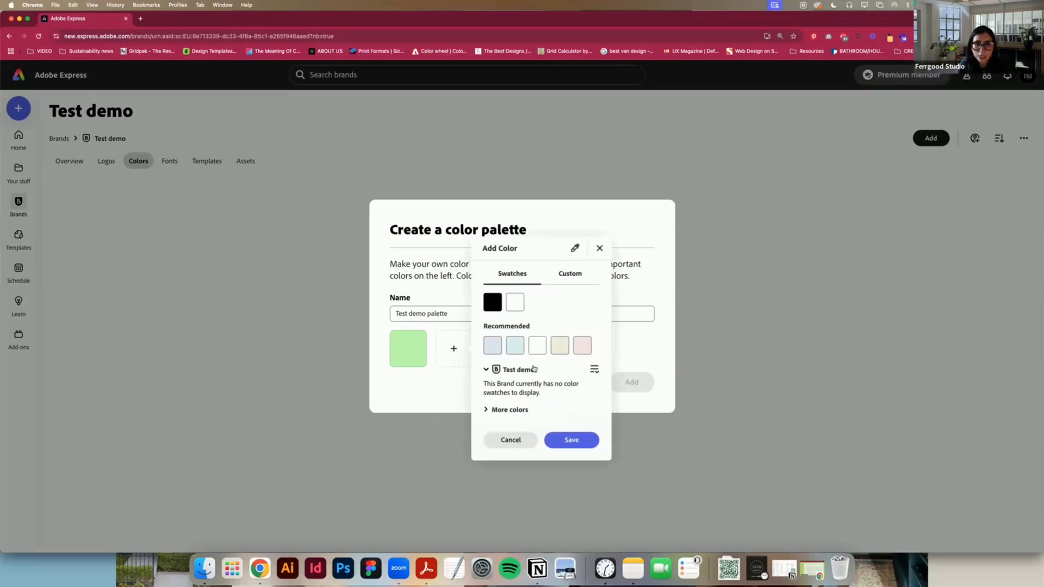
pyautogui.click(573, 273)
pyautogui.click(503, 270)
pyautogui.click(571, 439)
pyautogui.click(579, 382)
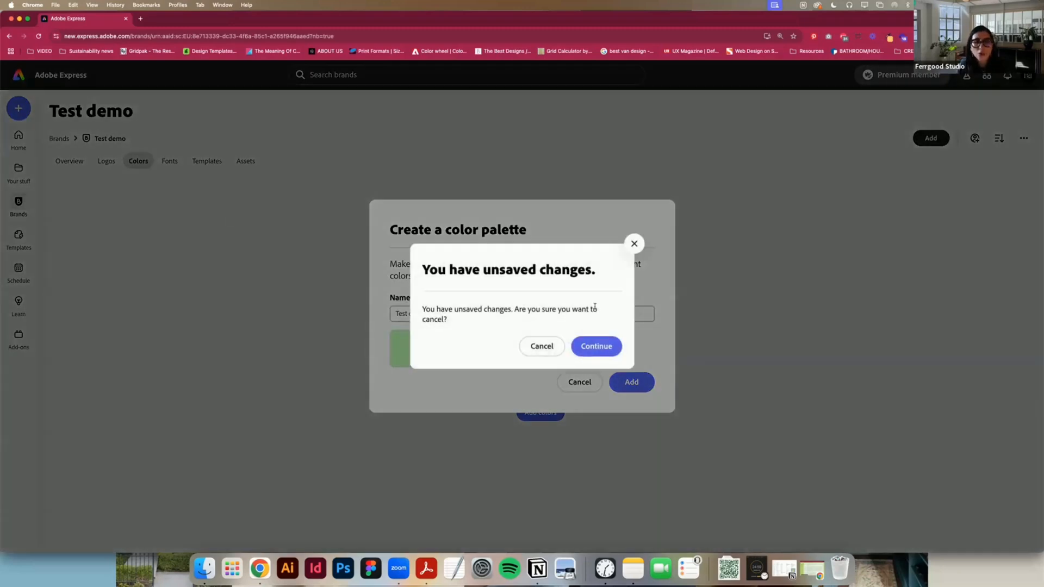
pyautogui.click(587, 353)
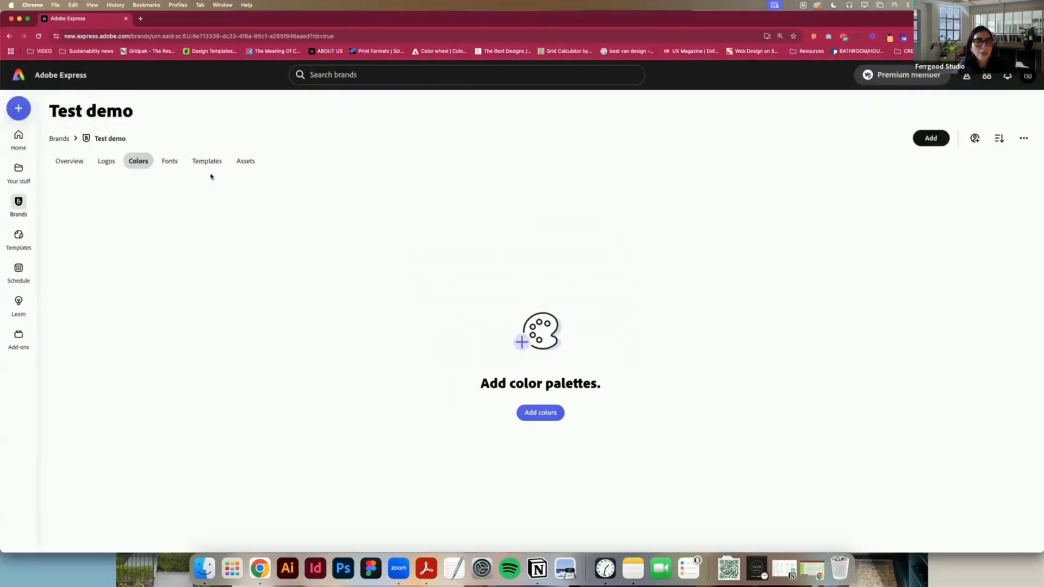
# Step: Browse the available fonts, add one to the Test demo brand, and open the brand's templates section
pyautogui.click(173, 161)
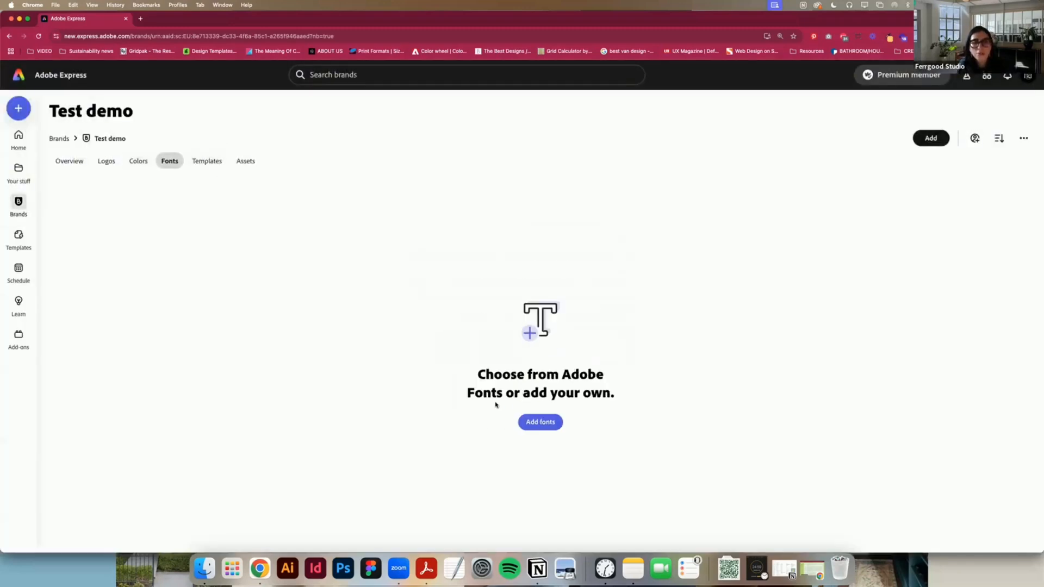
pyautogui.click(527, 416)
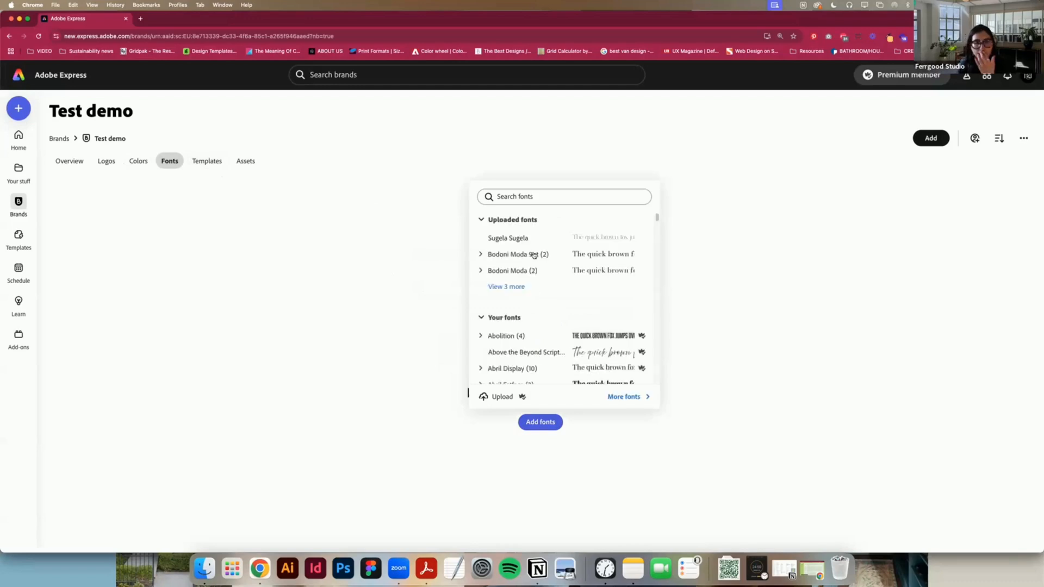
pyautogui.scroll(-2, 533, 319)
pyautogui.scroll(-15, 534, 319)
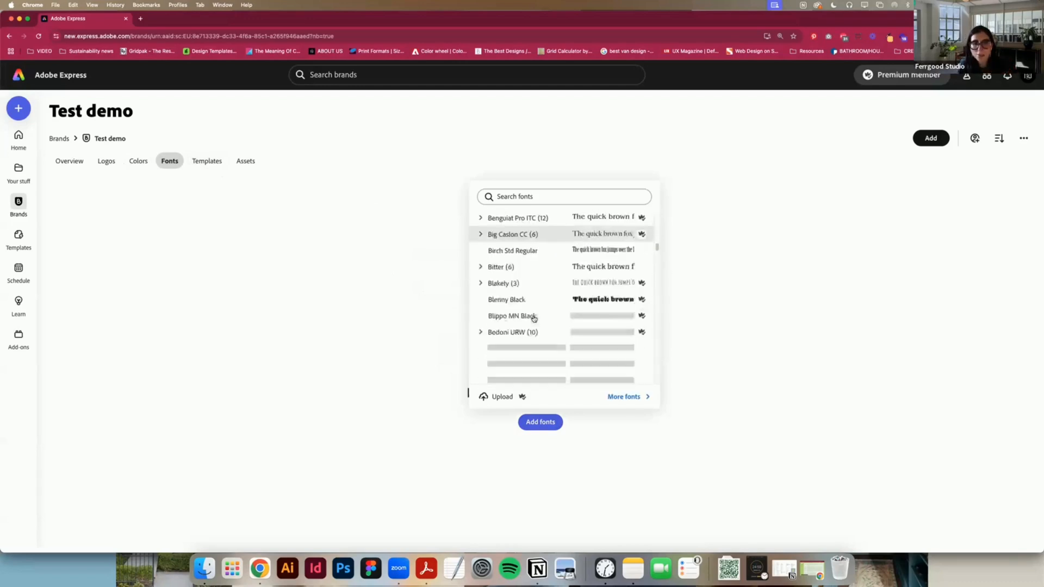
pyautogui.scroll(-15, 534, 319)
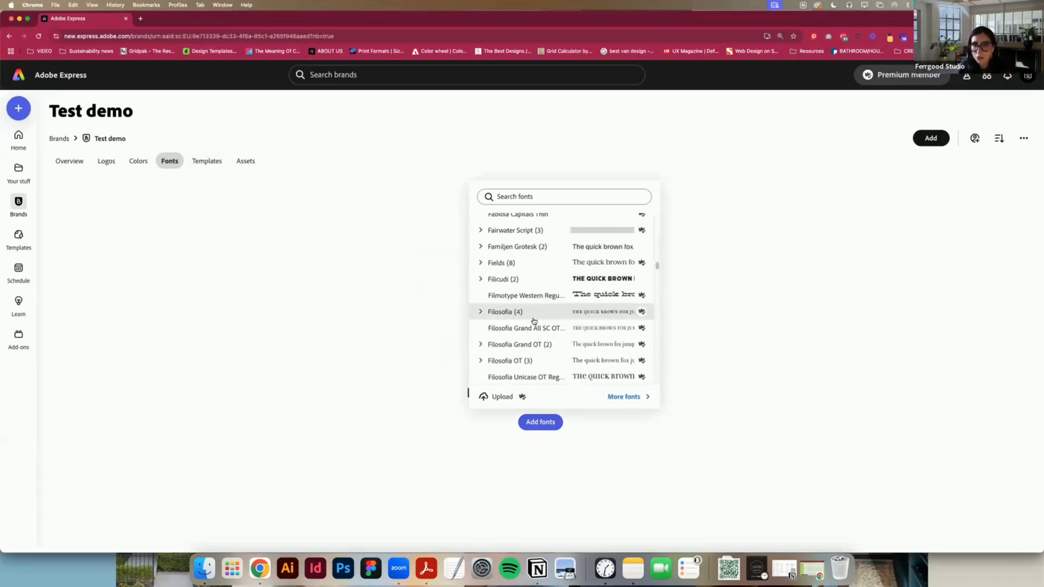
pyautogui.scroll(-8, 534, 321)
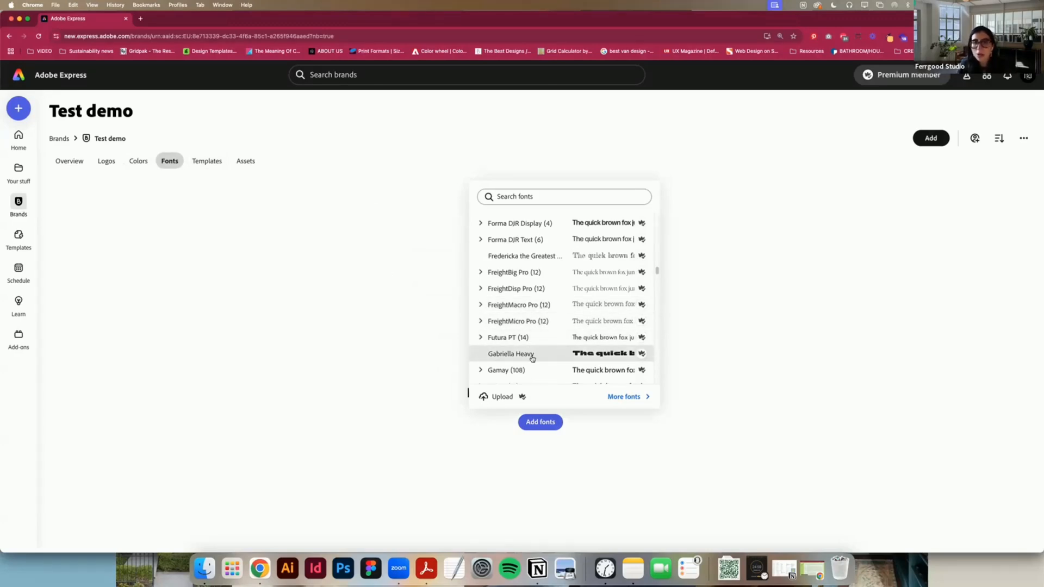
pyautogui.click(515, 223)
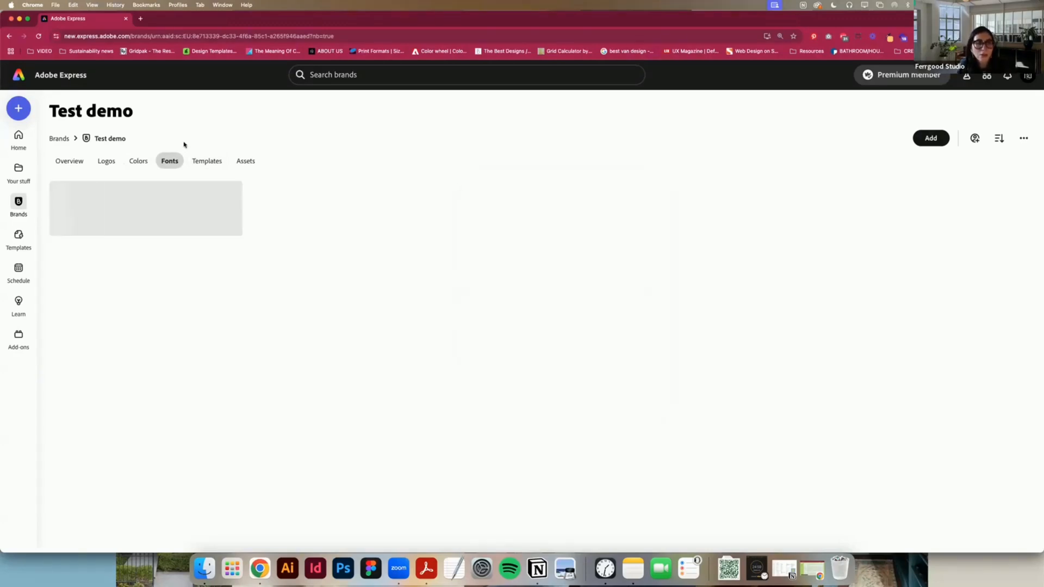
pyautogui.click(201, 161)
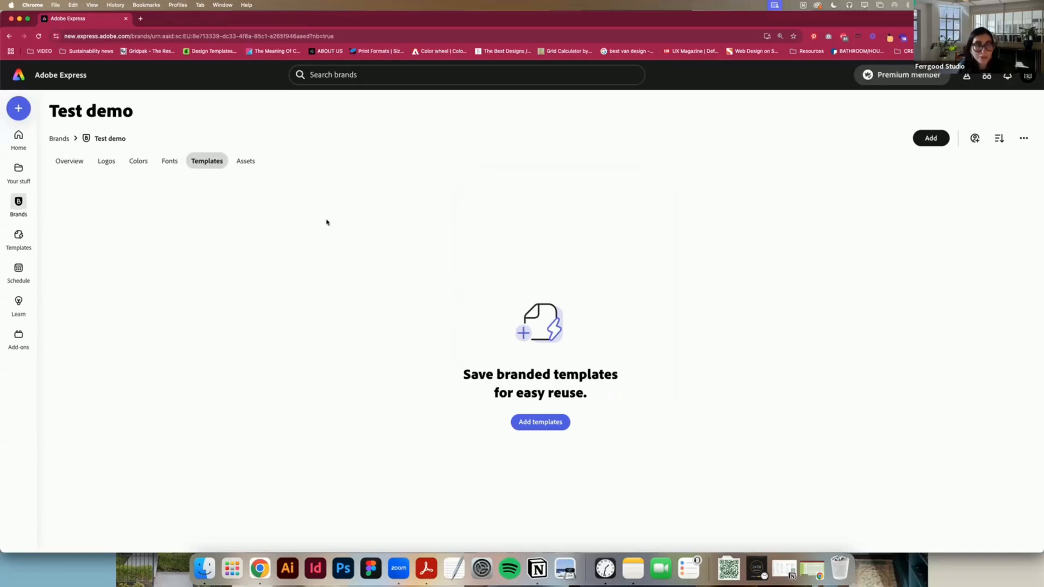
# Step: View the Test demo brand's assets section, then return to the brands list and open The Store - DEMO brand
pyautogui.click(243, 166)
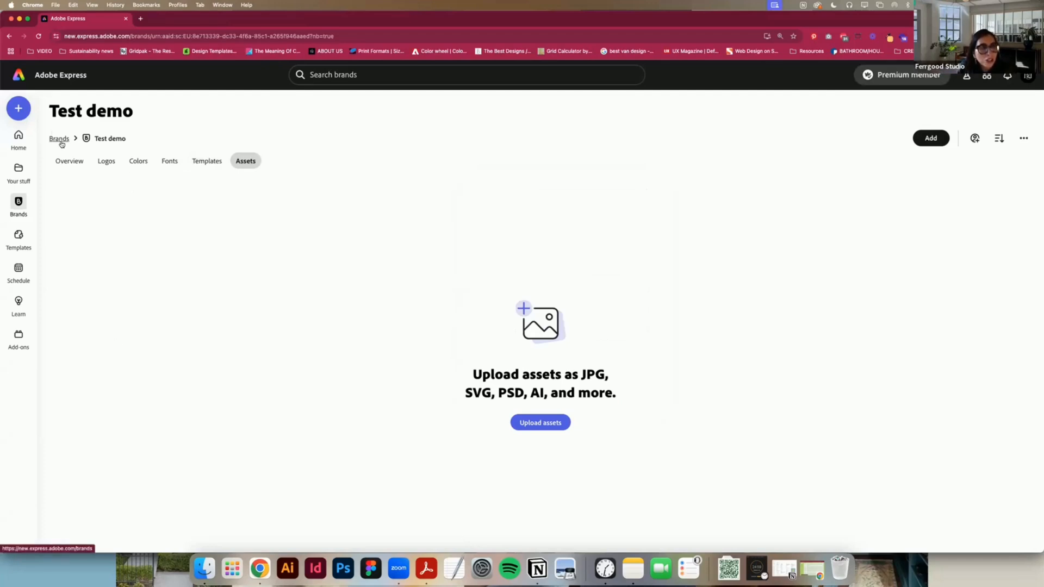
pyautogui.moveTo(18, 203)
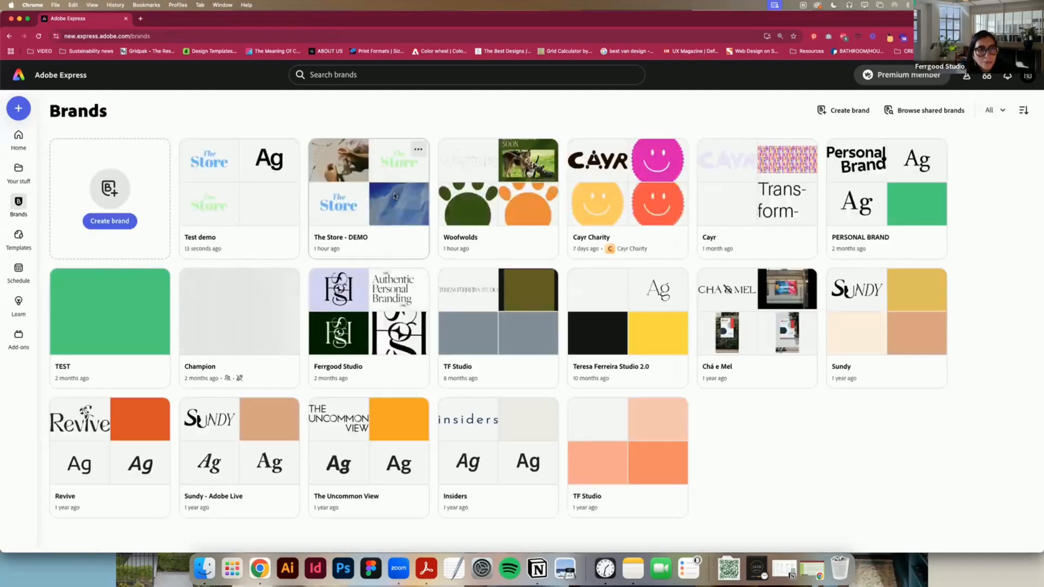
pyautogui.click(393, 195)
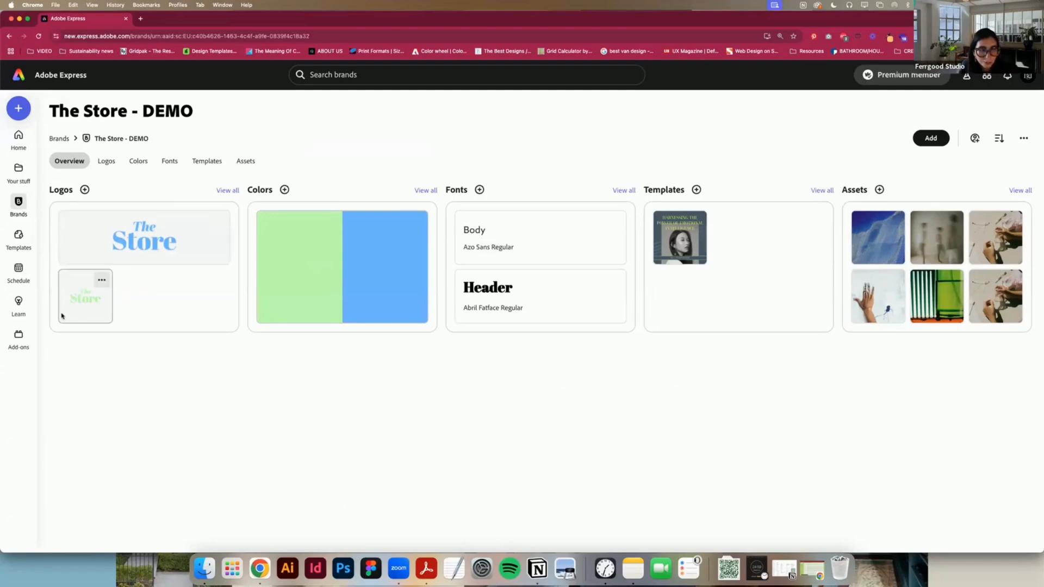
# Step: Start a new LinkedIn carousel ad from the social media formats on the home page
pyautogui.click(19, 138)
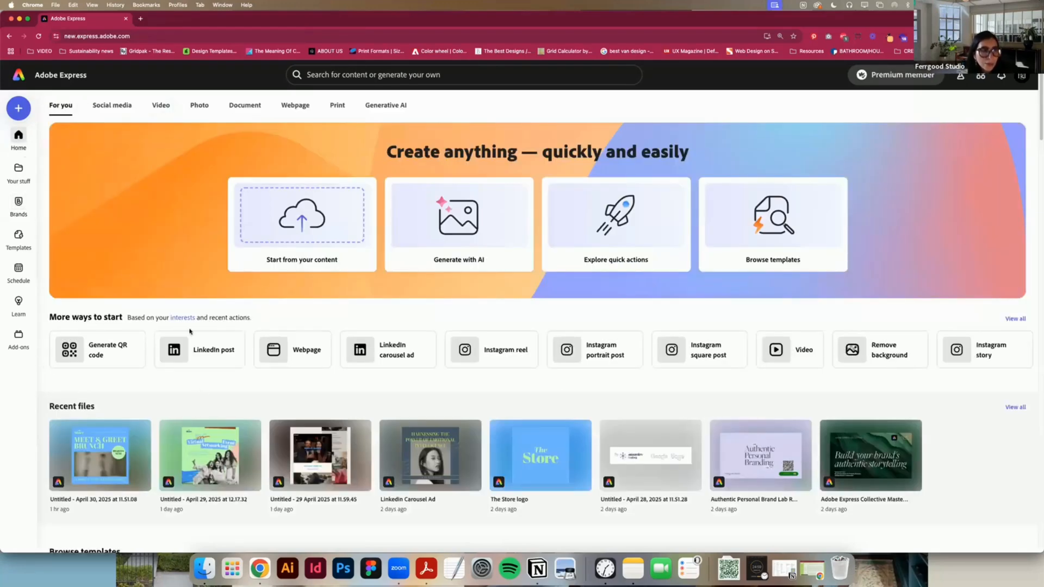
pyautogui.click(126, 106)
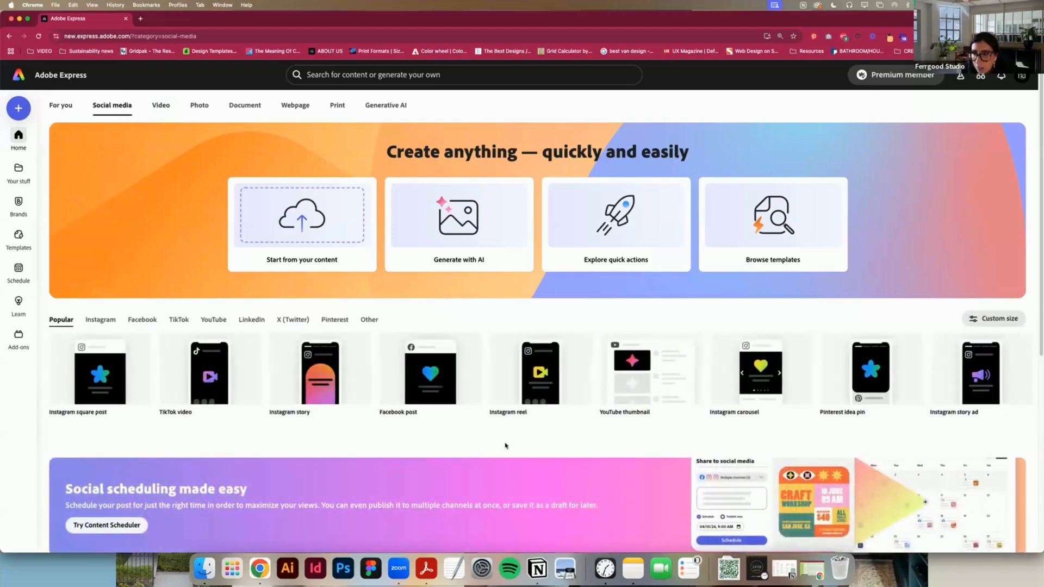
pyautogui.click(255, 317)
pyautogui.click(323, 394)
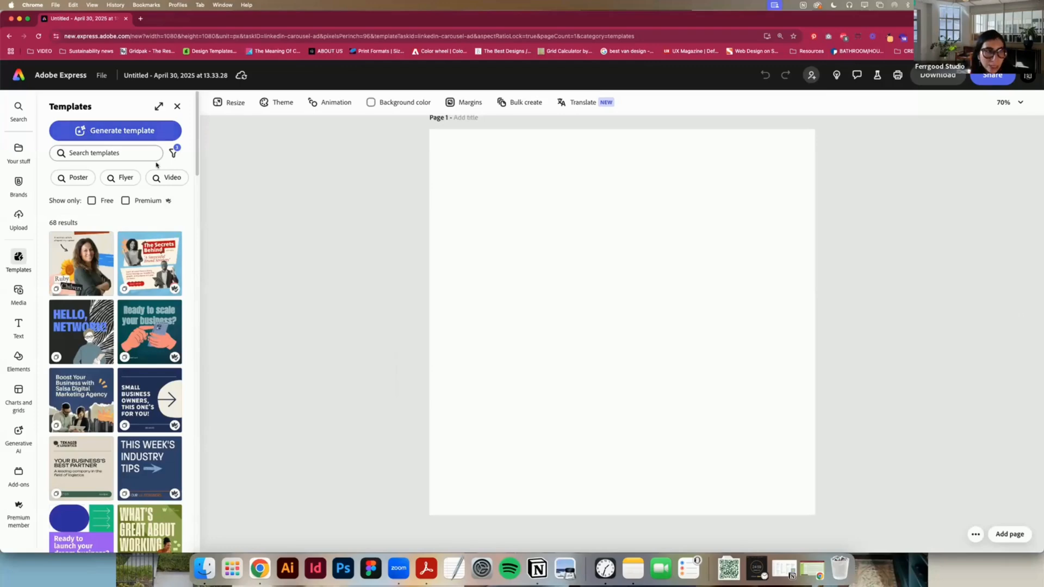
# Step: Browse the carousel templates and load the "How Business Solutions earns client trust" template into the design
pyautogui.moveTo(197, 148); pyautogui.dragTo(224, 143)
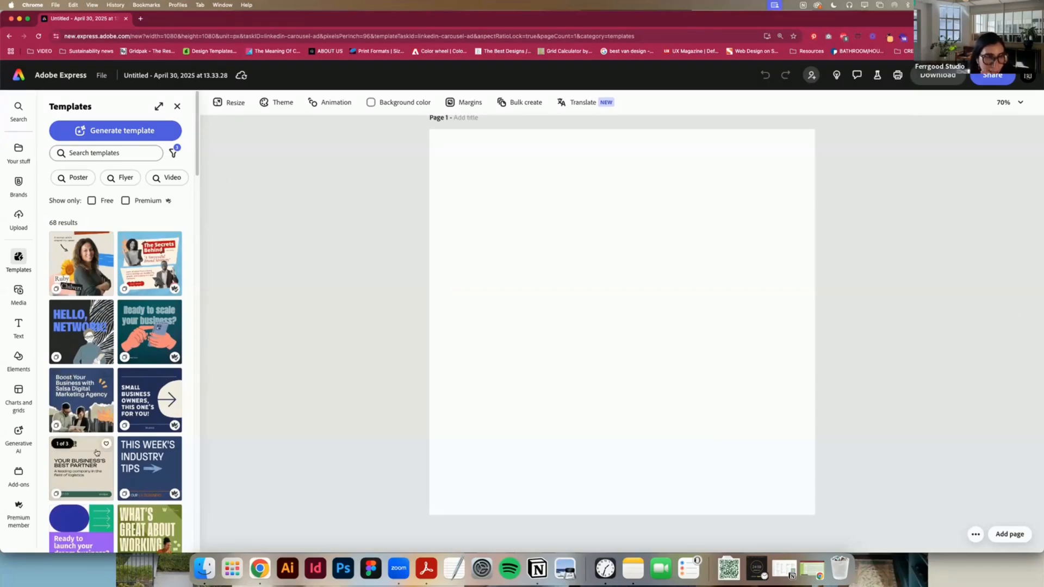
pyautogui.scroll(-2, 152, 459)
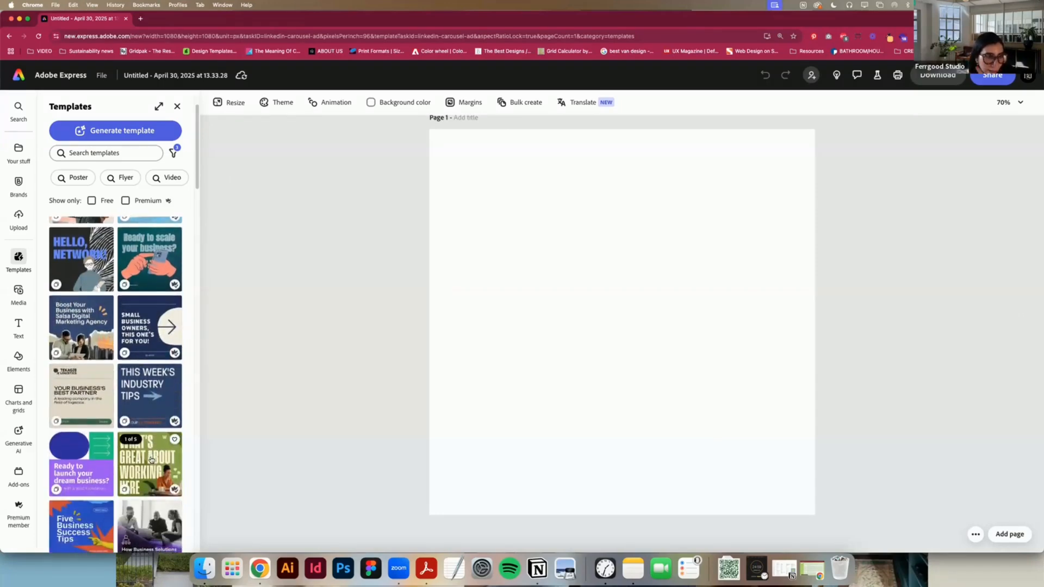
pyautogui.scroll(-3, 151, 459)
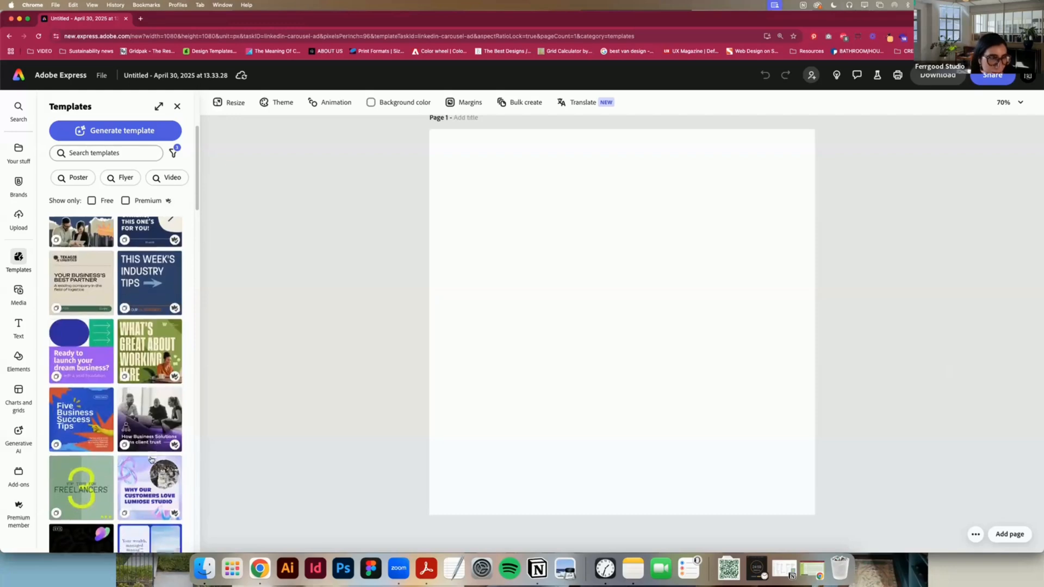
pyautogui.scroll(-1, 152, 460)
pyautogui.click(157, 384)
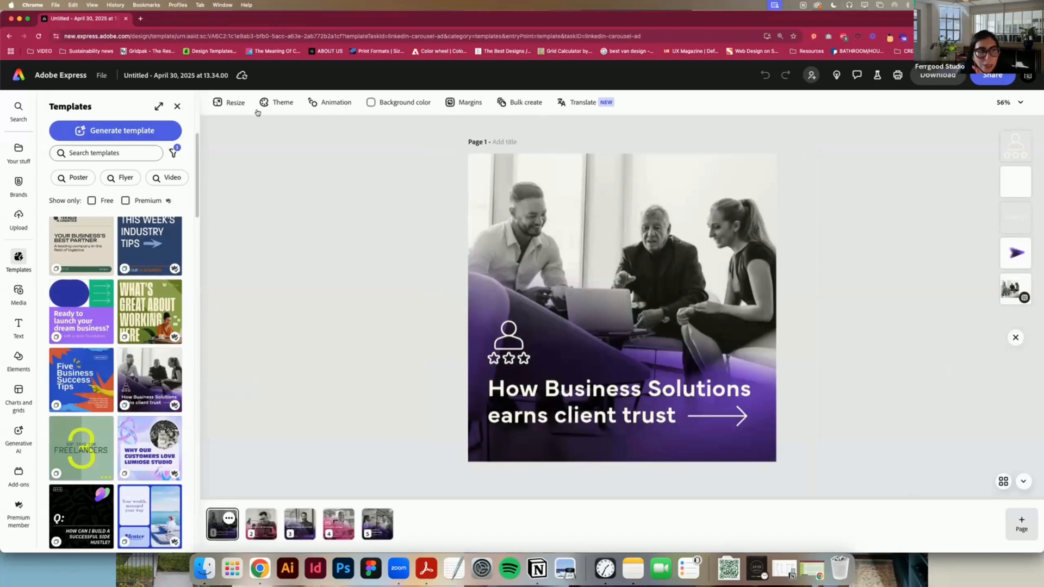
# Step: Apply The Store - DEMO brand to the business solutions carousel and return to the list of brands
pyautogui.click(19, 184)
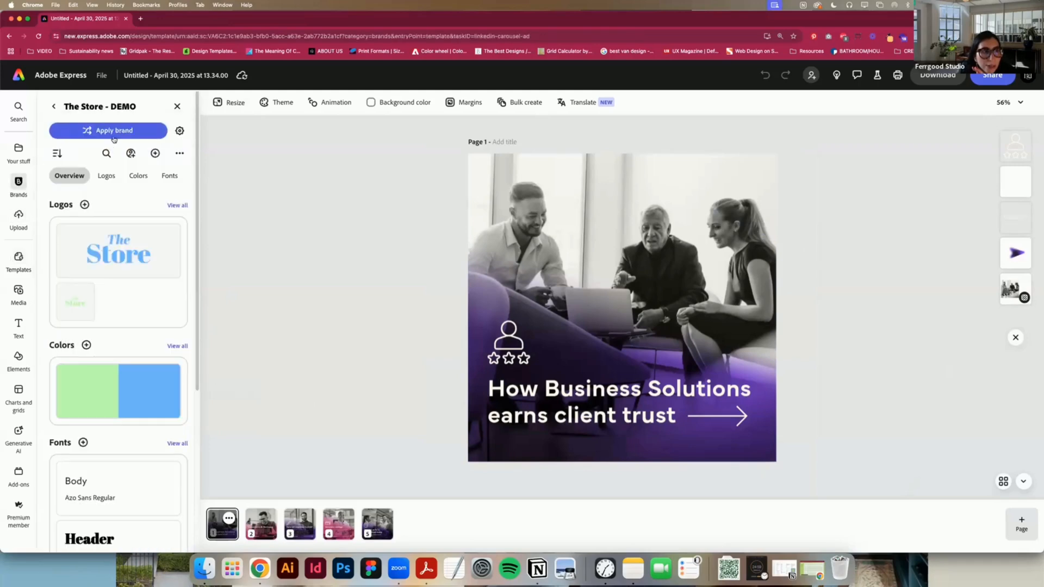
pyautogui.click(121, 133)
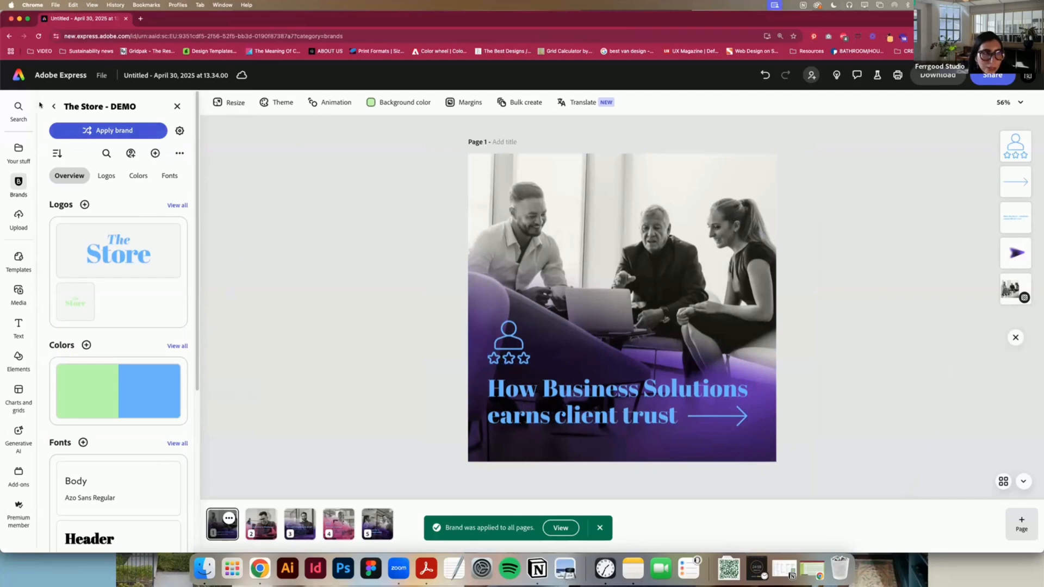
pyautogui.click(56, 107)
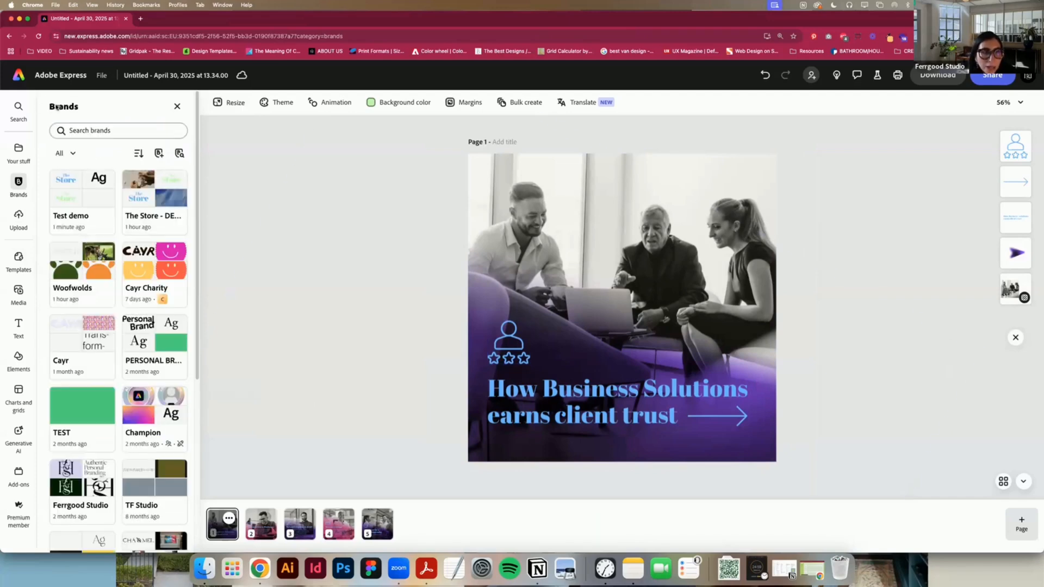
# Step: Find the "This Week's Industry Tips" carousel template and start a new file from it
pyautogui.click(17, 269)
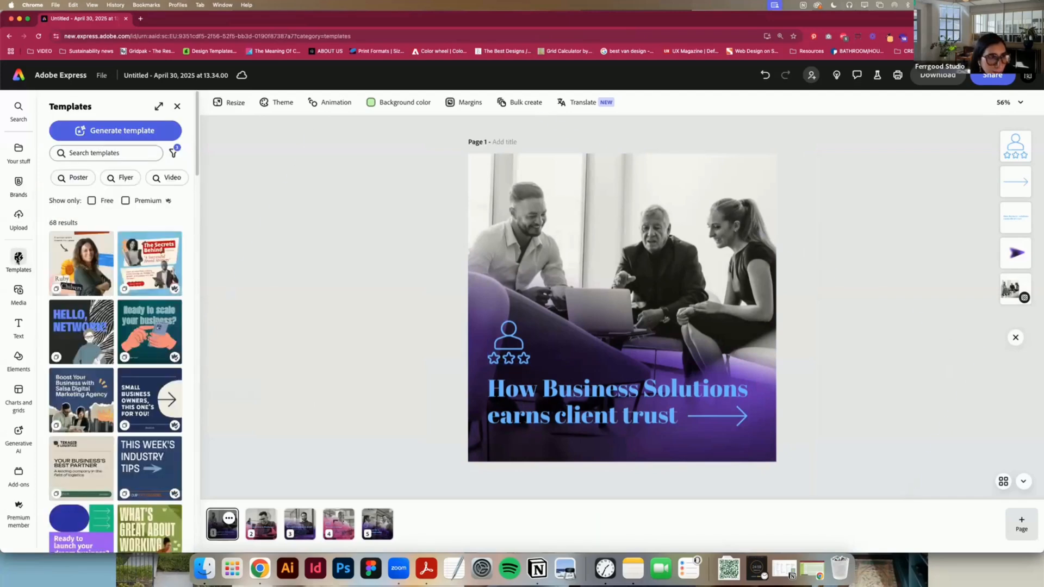
pyautogui.scroll(-5, 151, 430)
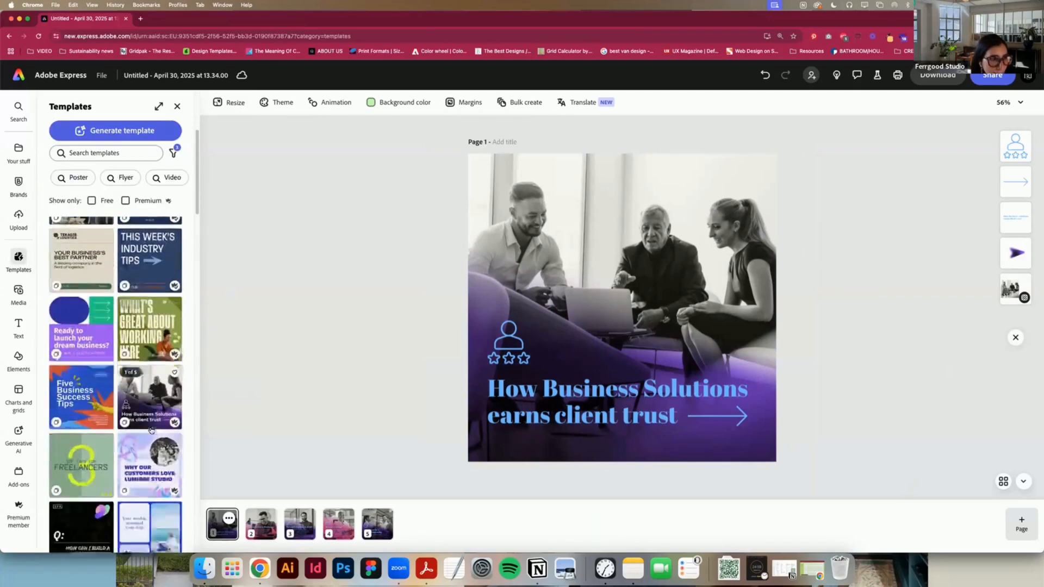
pyautogui.click(143, 251)
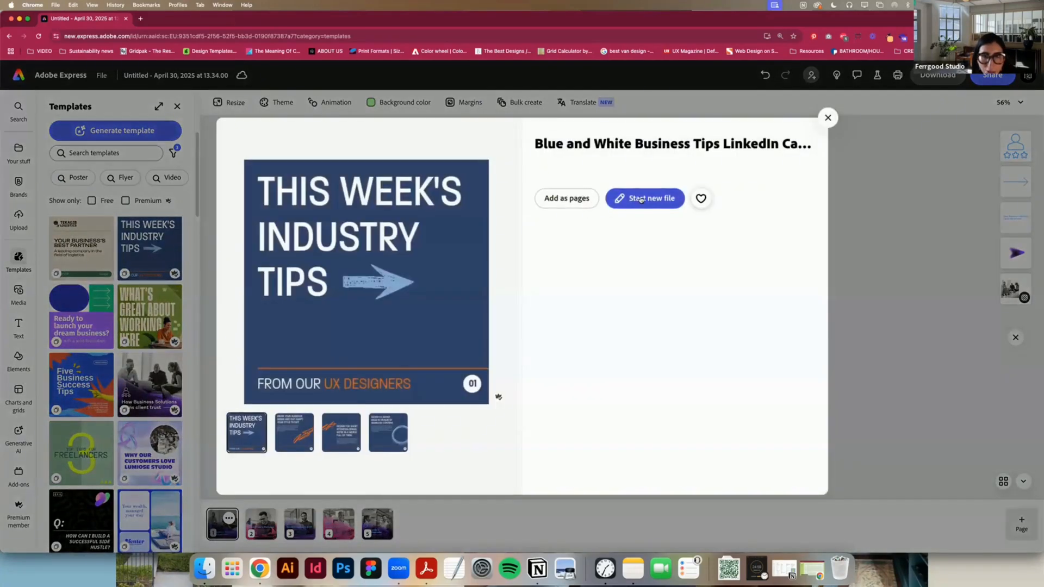
pyautogui.click(639, 200)
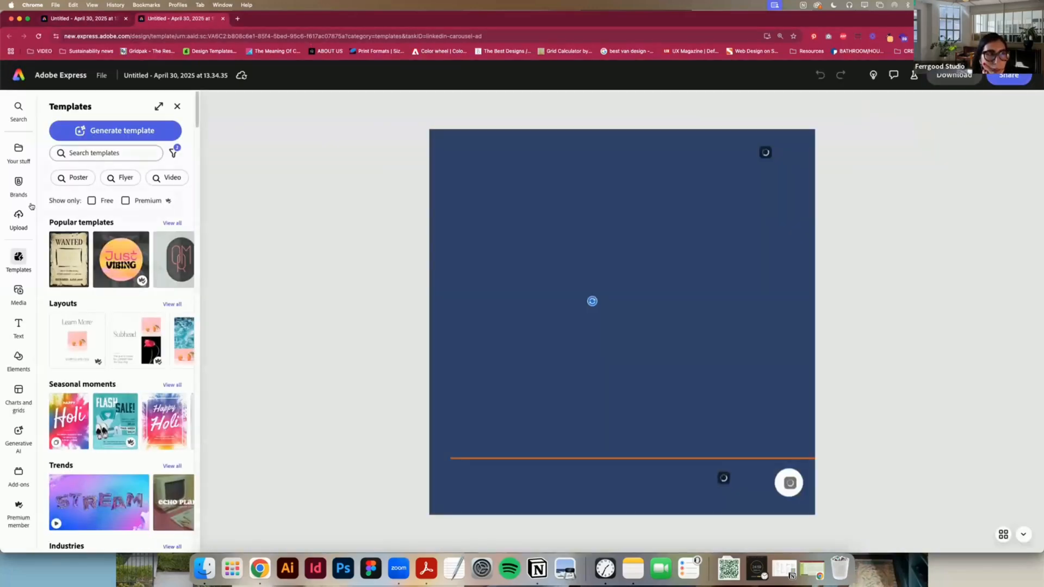
# Step: Apply The Store - DEMO brand to the industry tips carousel
pyautogui.click(22, 184)
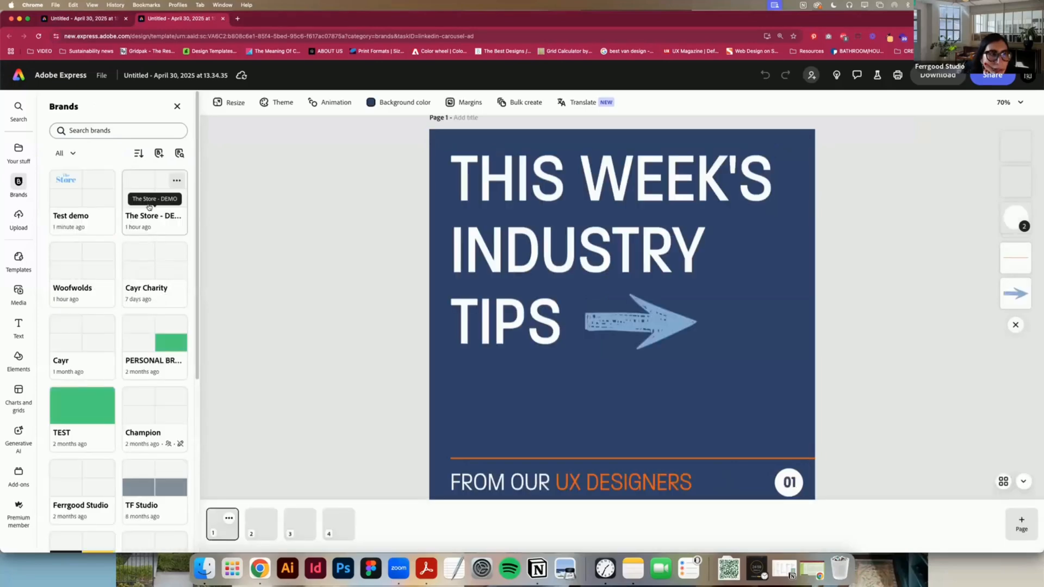
pyautogui.click(156, 217)
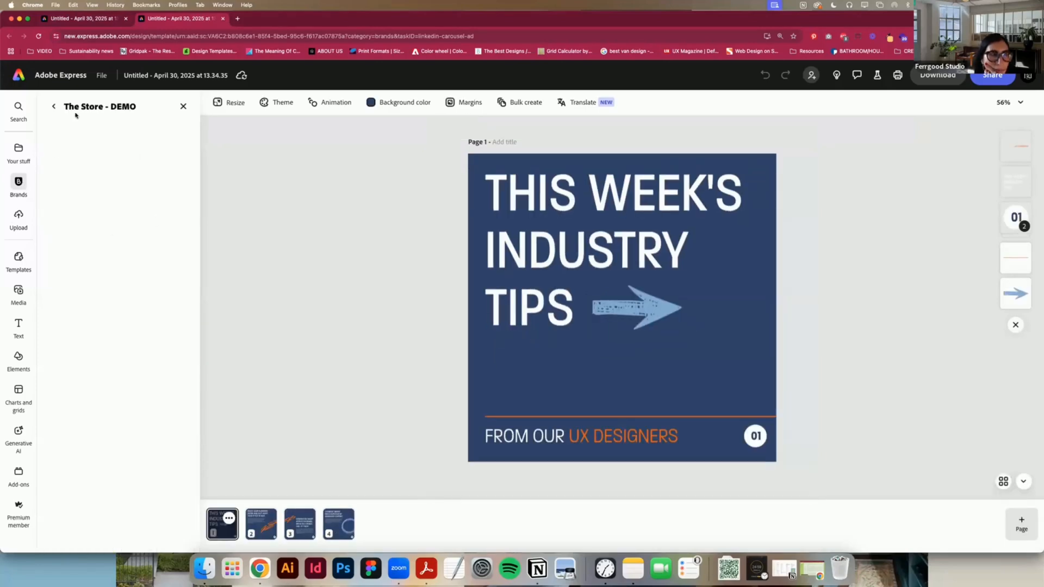
pyautogui.click(104, 132)
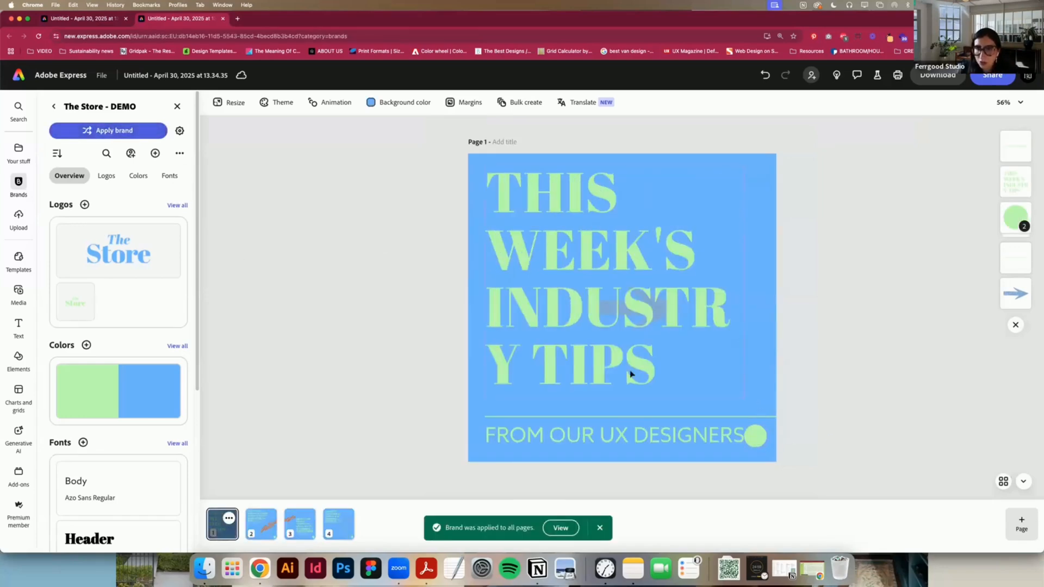
# Step: Widen the headline text box on page 1 so the word INDUSTRY fits on one line
pyautogui.click(654, 316)
pyautogui.moveTo(745, 281); pyautogui.dragTo(775, 283)
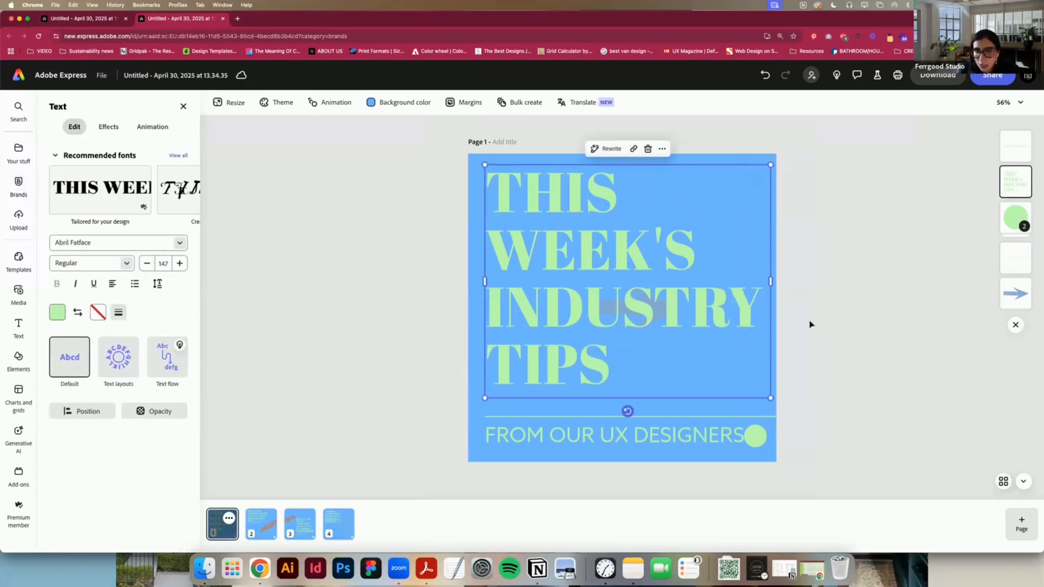
pyautogui.click(810, 324)
# Step: Separate the overlapping text by lowering the body paragraphs on pages 2 and 4 and raising the headline on page 3
pyautogui.click(275, 538)
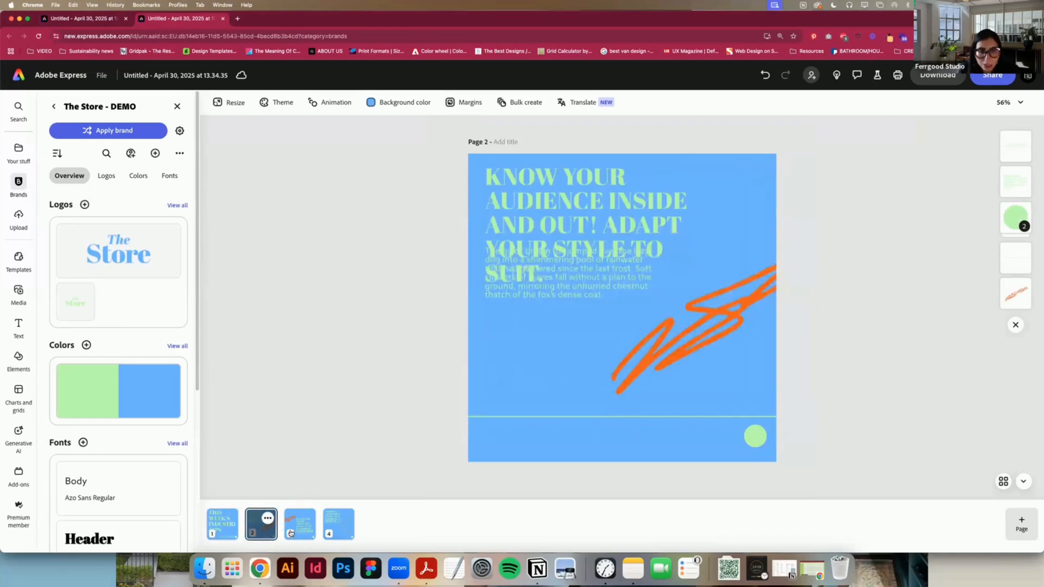
pyautogui.moveTo(576, 271); pyautogui.dragTo(576, 323)
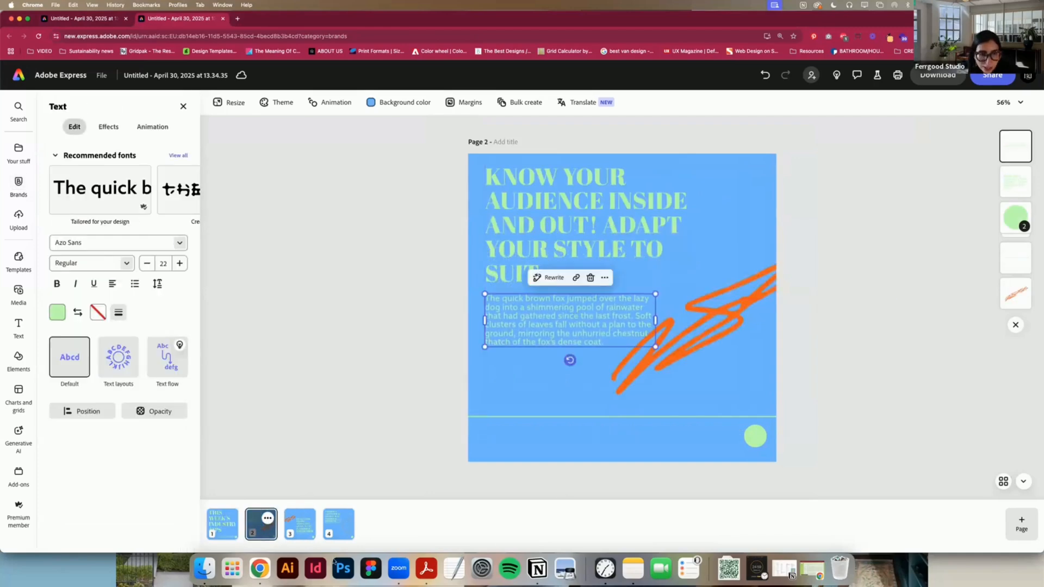
pyautogui.click(299, 523)
pyautogui.moveTo(680, 275); pyautogui.dragTo(678, 253)
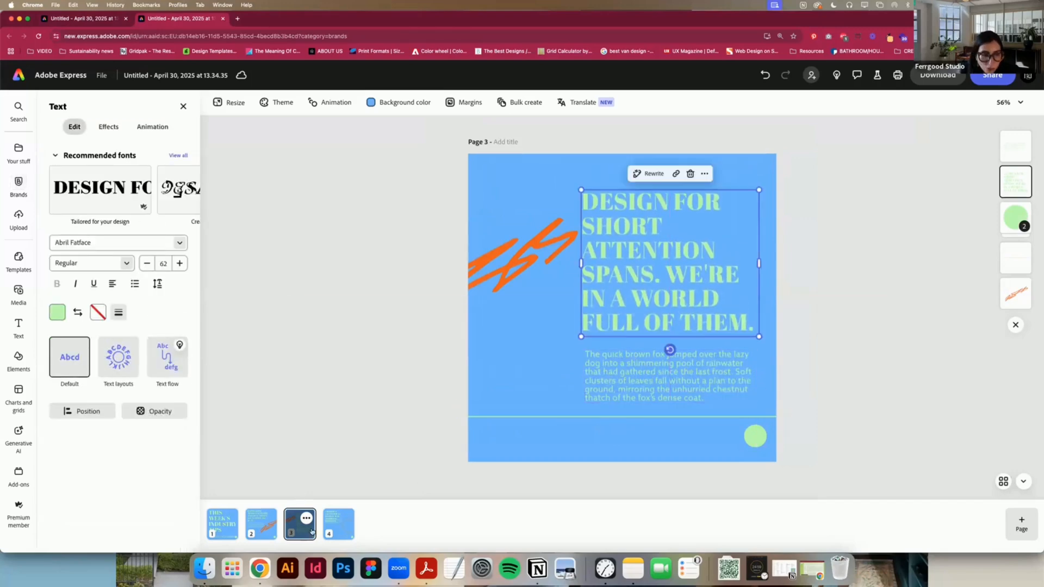
pyautogui.click(338, 524)
pyautogui.moveTo(578, 275); pyautogui.dragTo(577, 322)
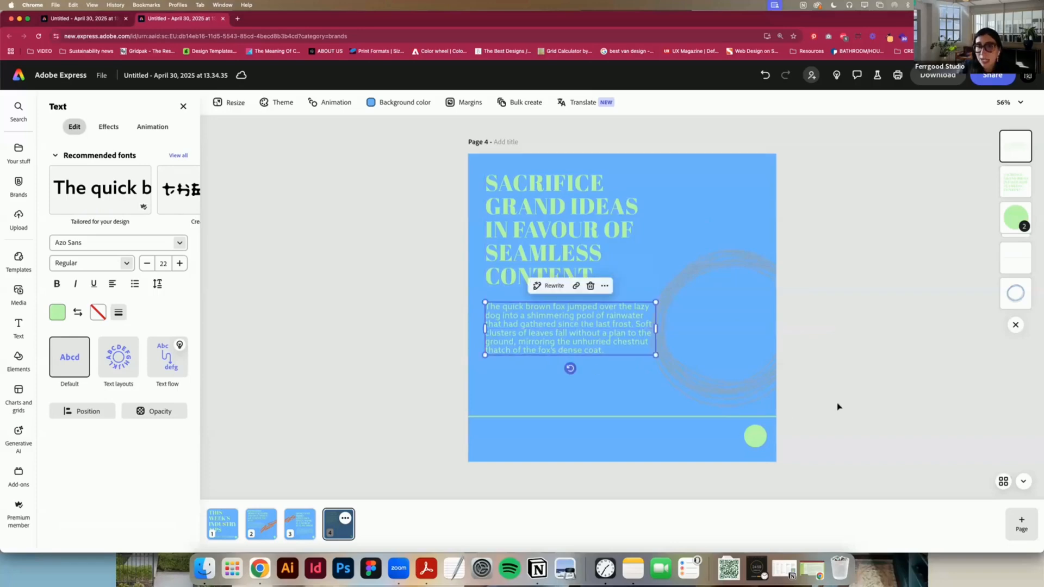
# Step: Generate a square (1:1) AI image on page 1 from the prompt "light bulb"
pyautogui.click(228, 539)
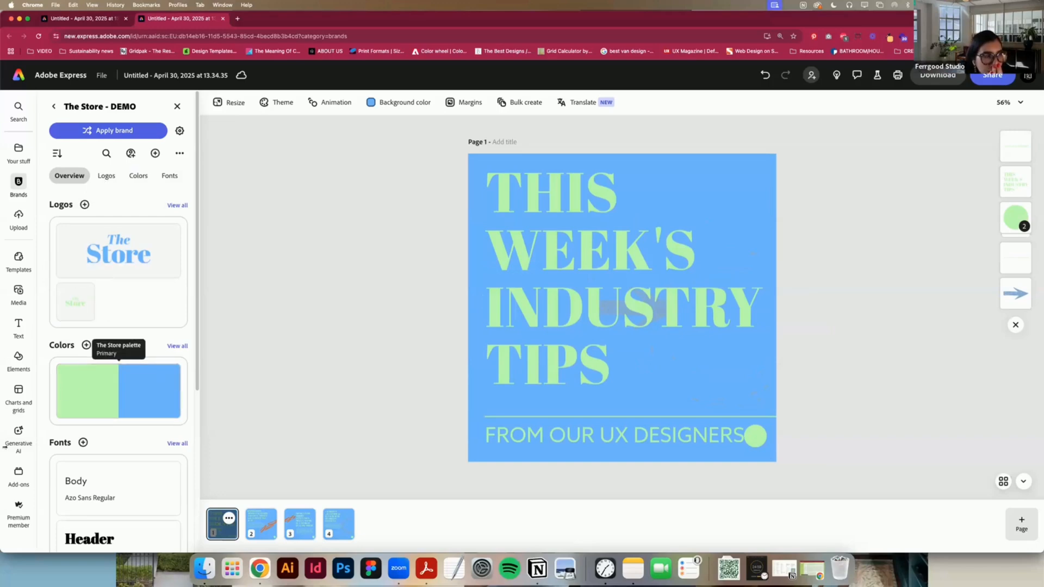
pyautogui.moveTo(18, 432)
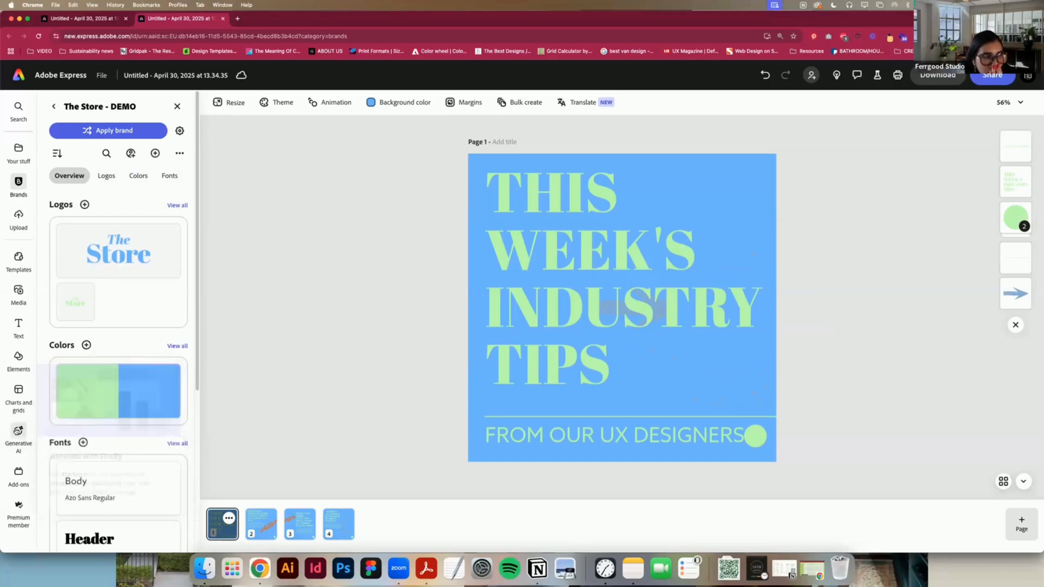
pyautogui.click(18, 432)
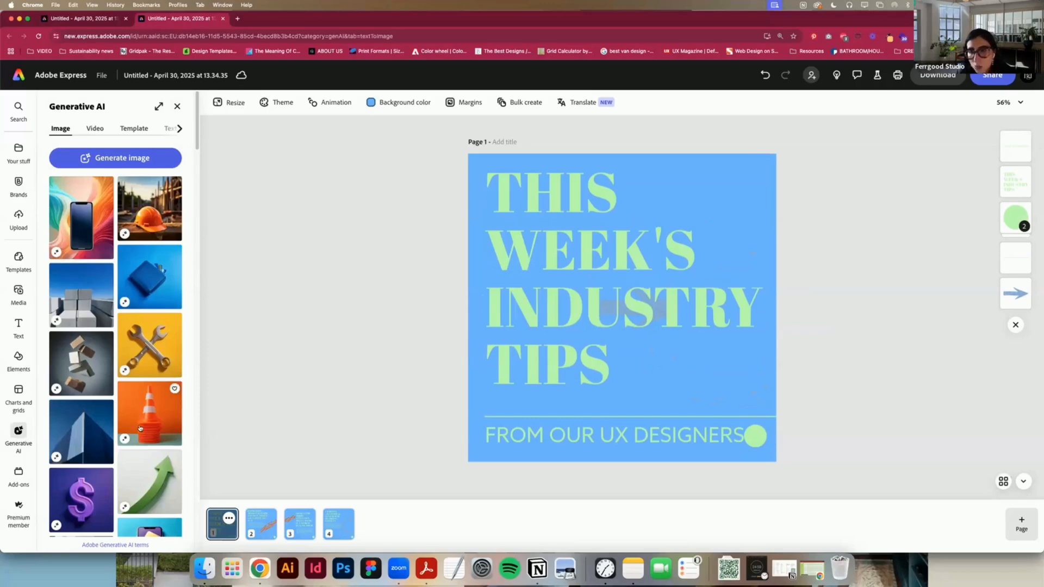
pyautogui.click(129, 162)
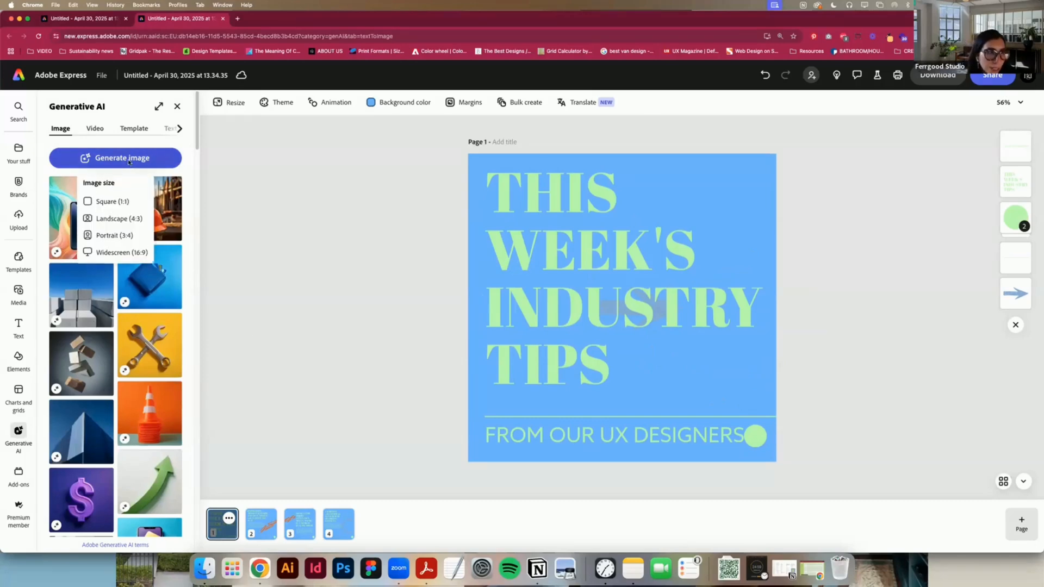
pyautogui.click(109, 204)
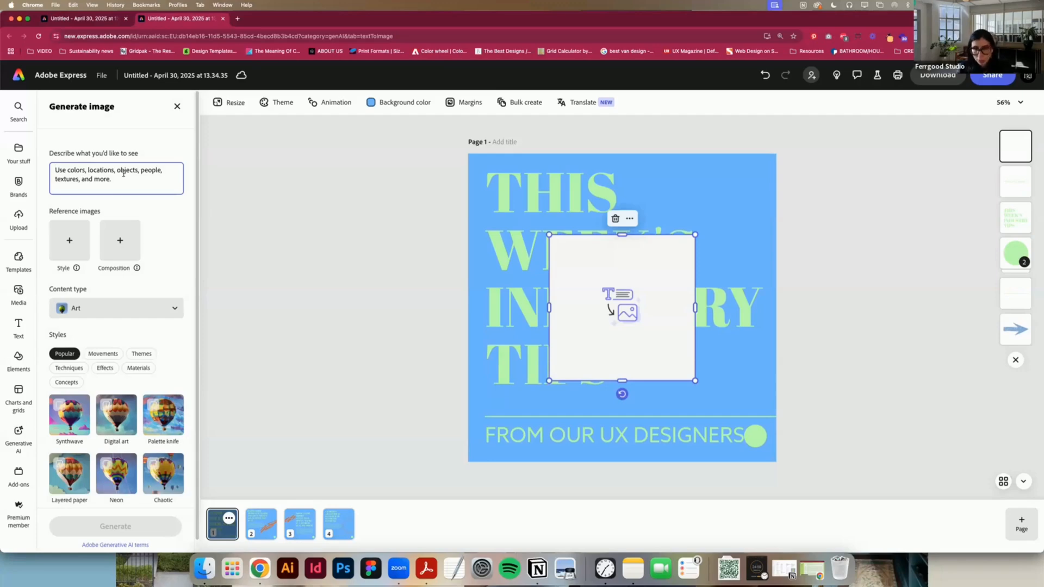
pyautogui.write('light bulb')
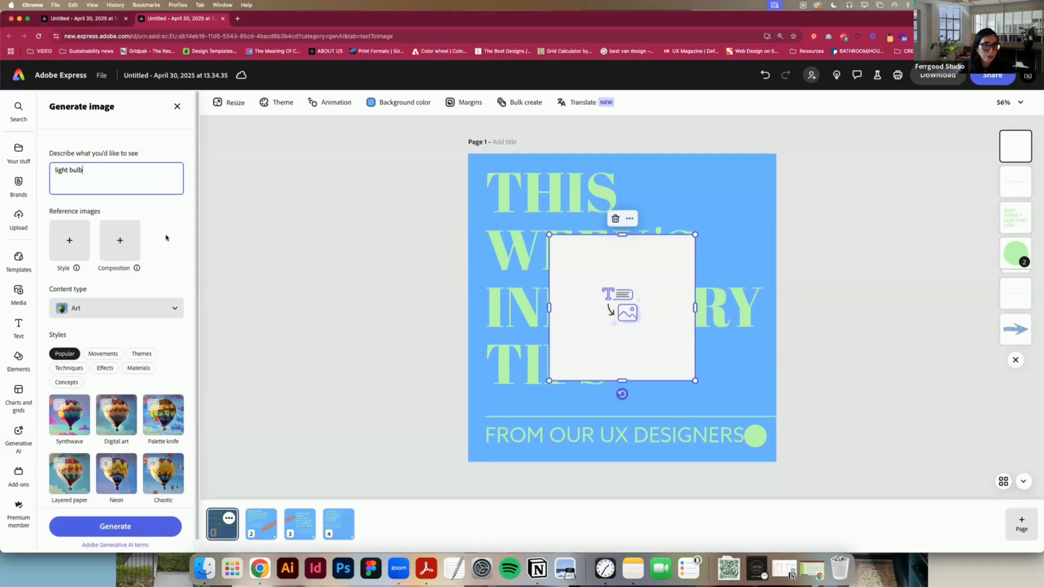
pyautogui.press('Return')
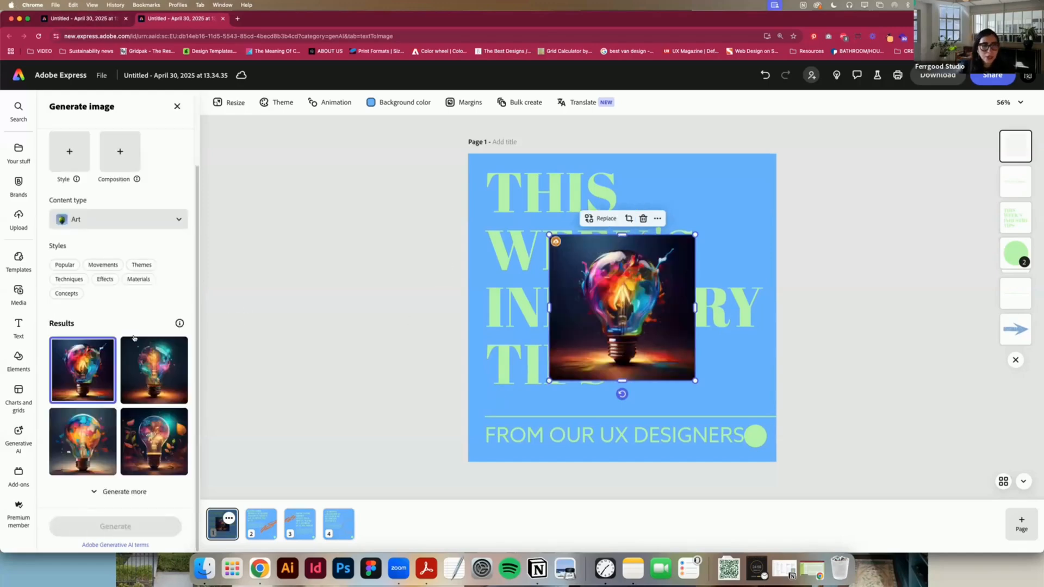
# Step: Generate more variations of the light bulb image and look through the results
pyautogui.click(108, 492)
pyautogui.scroll(-3, 133, 436)
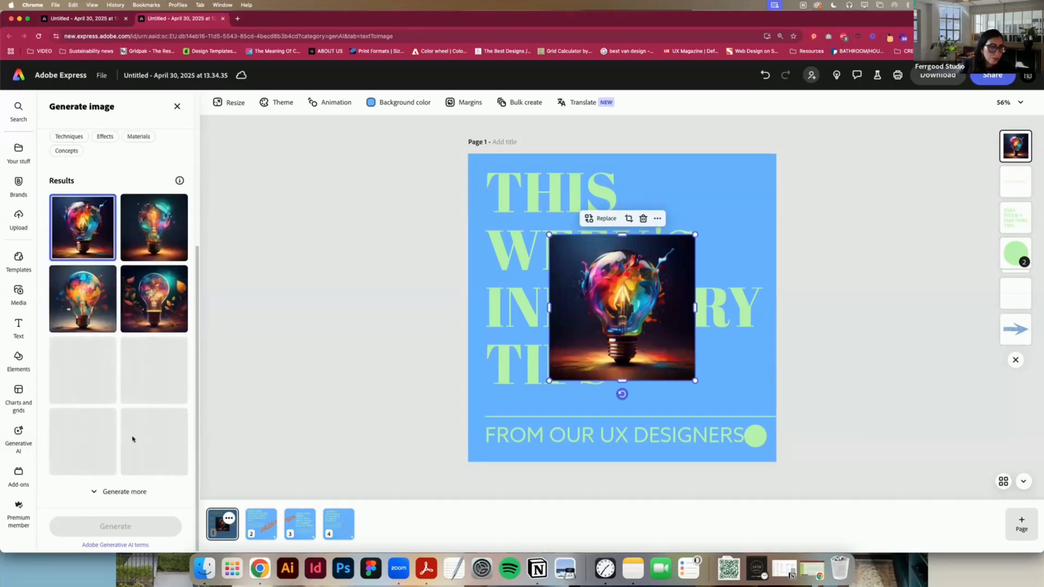
pyautogui.scroll(2, 133, 439)
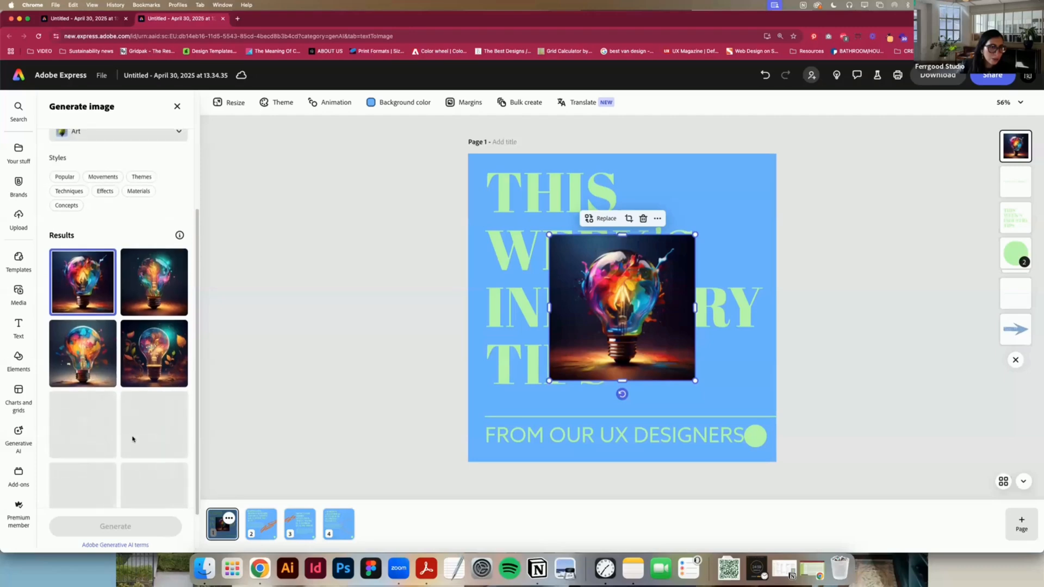
pyautogui.scroll(-2, 133, 439)
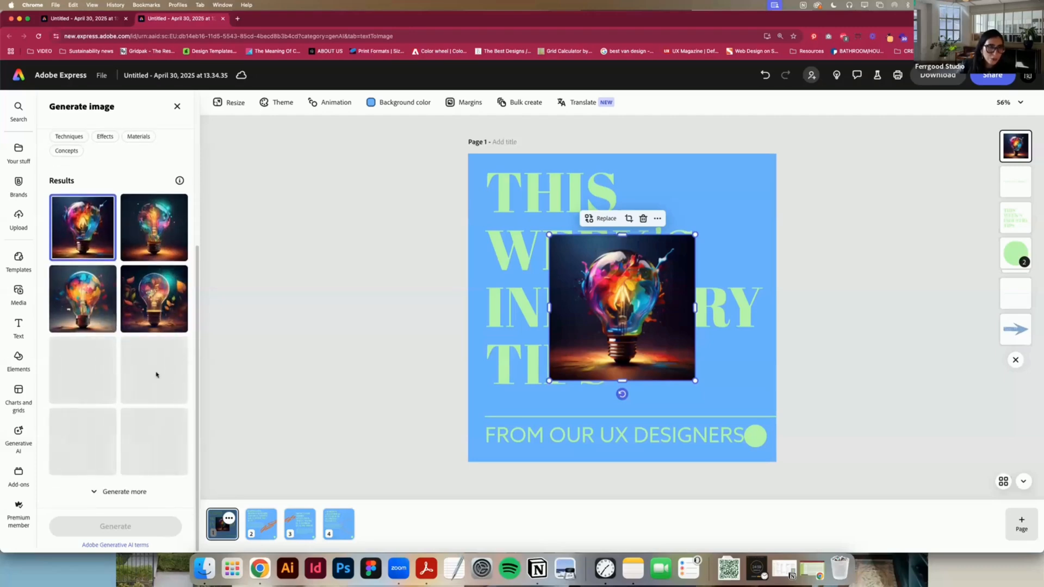
# Step: Change the content type of the light bulb image generation to Graphic
pyautogui.scroll(10, 155, 381)
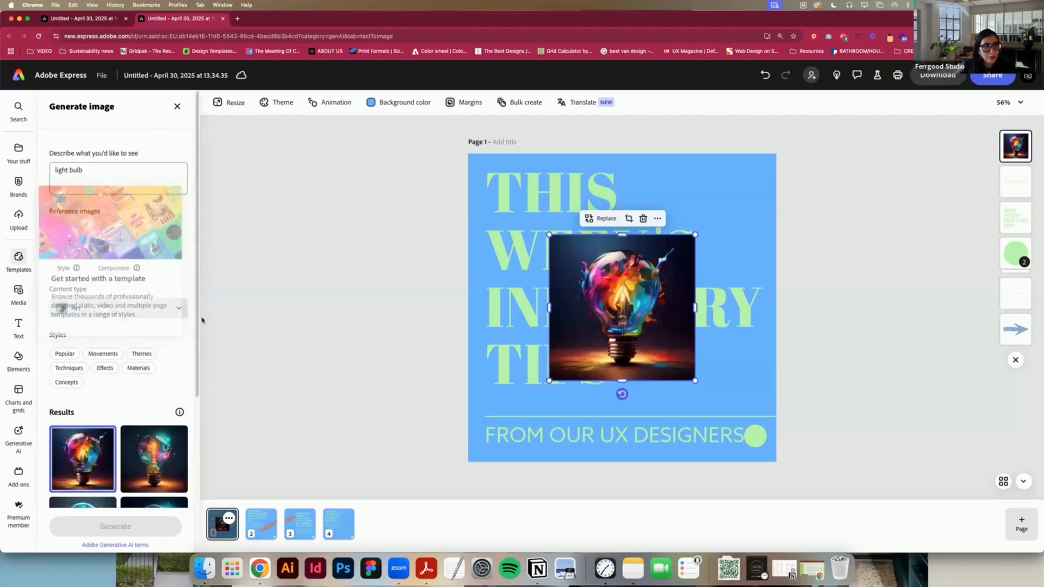
pyautogui.click(174, 307)
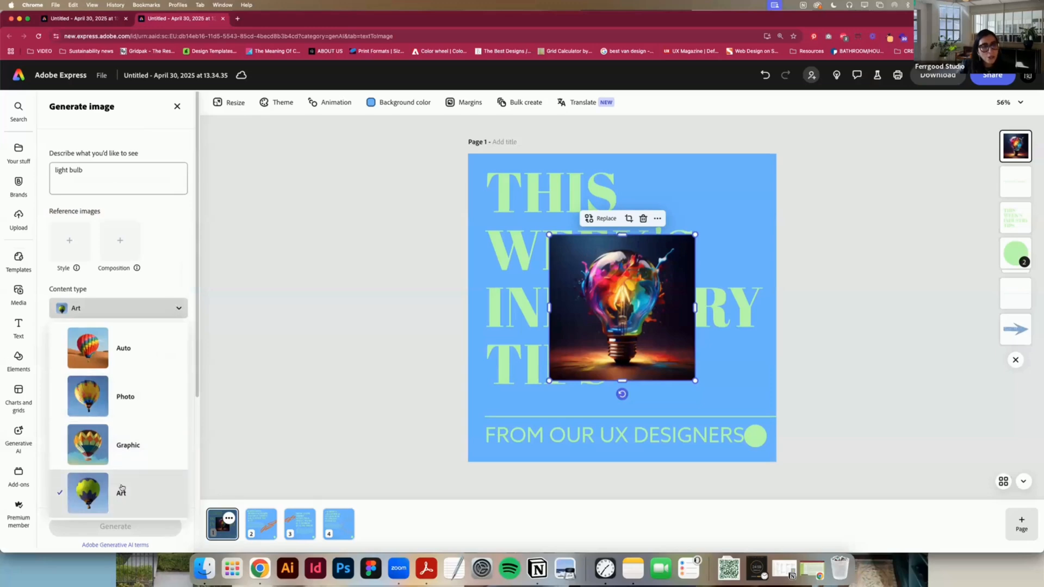
pyautogui.scroll(-1, 136, 451)
pyautogui.click(134, 287)
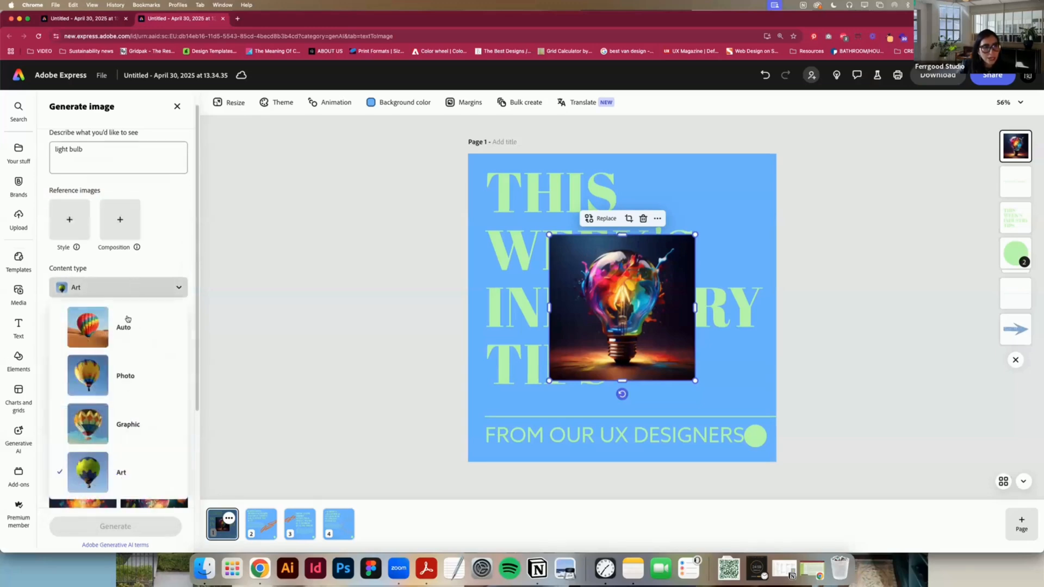
pyautogui.click(144, 423)
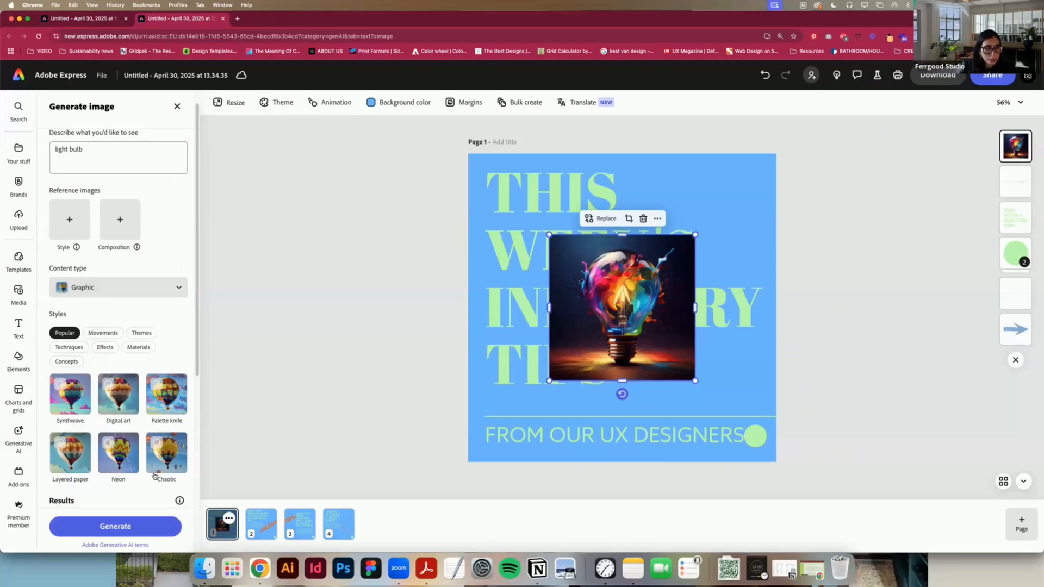
# Step: Choose only the Layered paper style for the light bulb prompt and generate new images
pyautogui.click(174, 464)
pyautogui.scroll(-5, 169, 435)
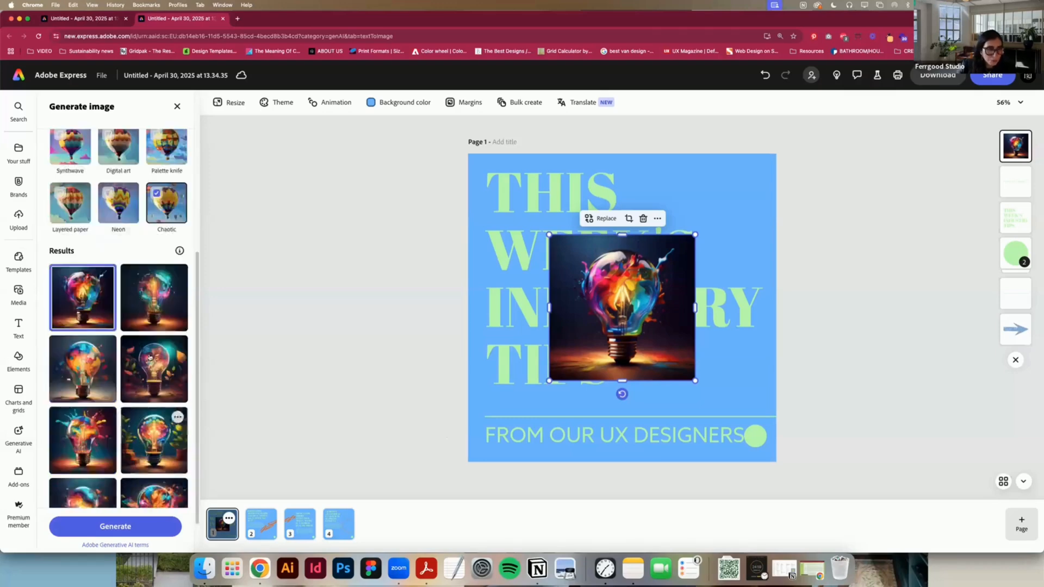
pyautogui.scroll(8, 161, 393)
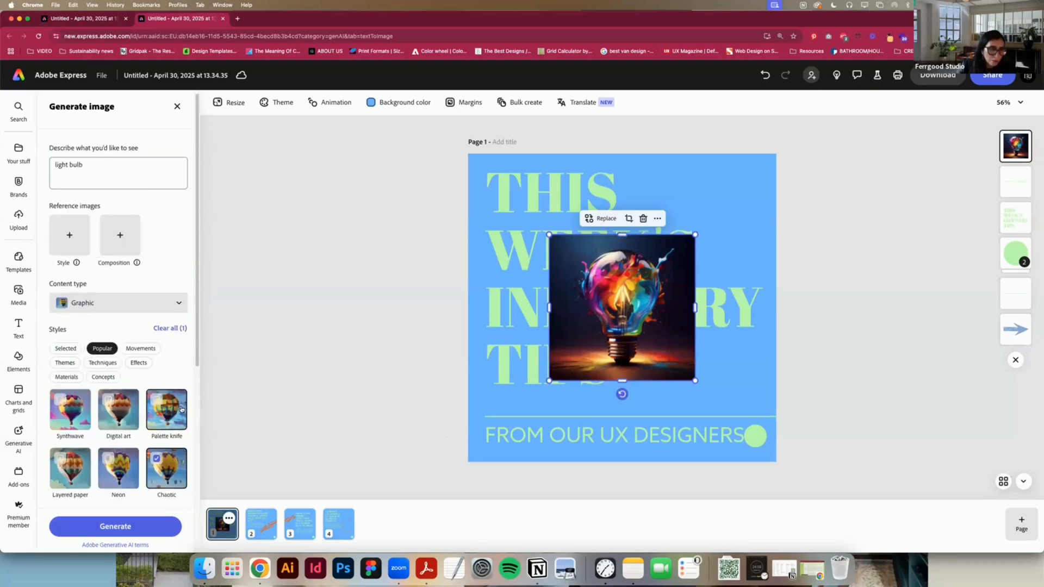
pyautogui.scroll(-5, 116, 319)
pyautogui.click(117, 320)
pyautogui.click(73, 324)
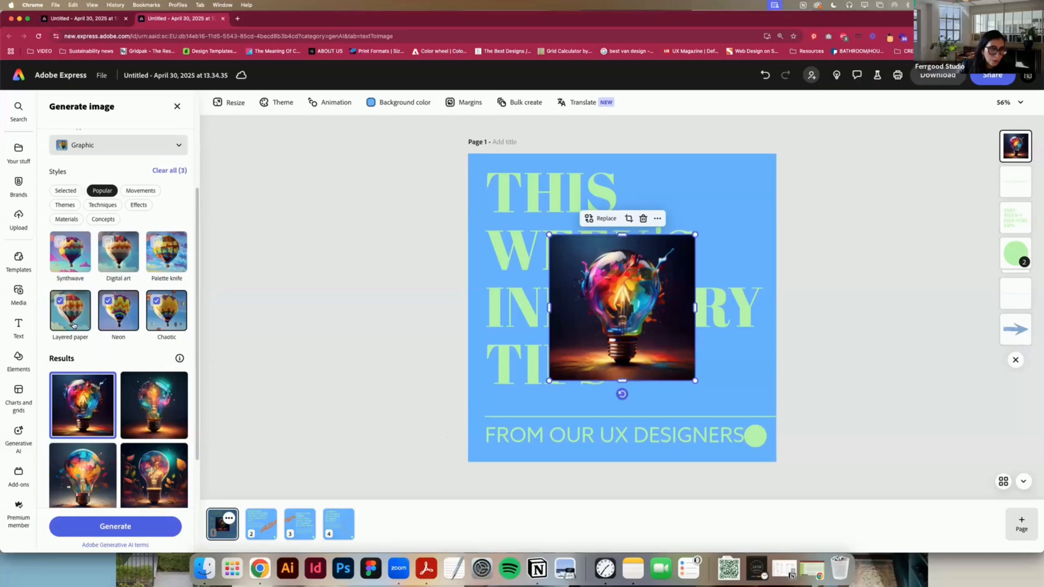
pyautogui.click(122, 309)
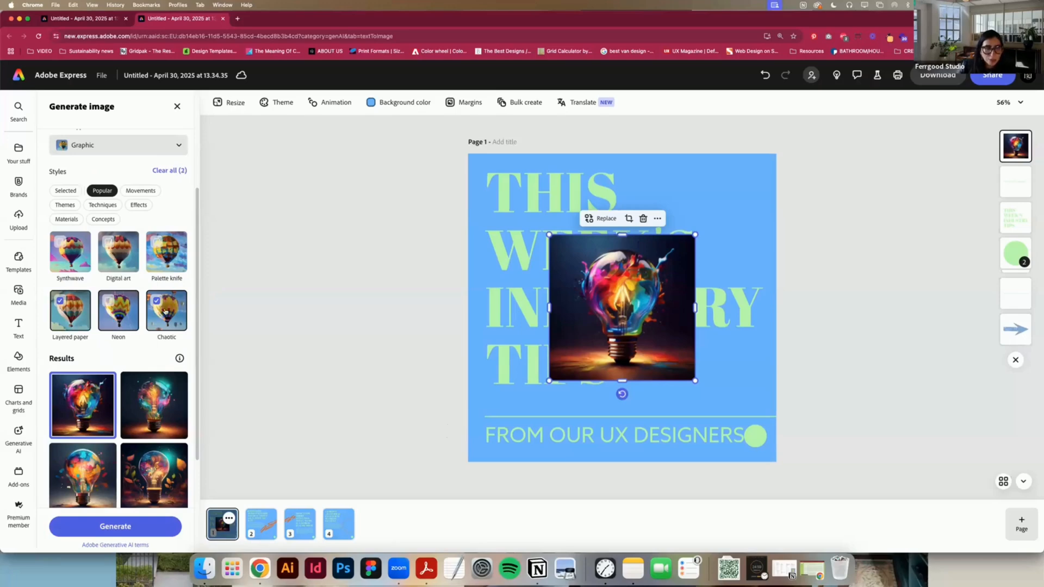
pyautogui.click(164, 313)
pyautogui.click(115, 526)
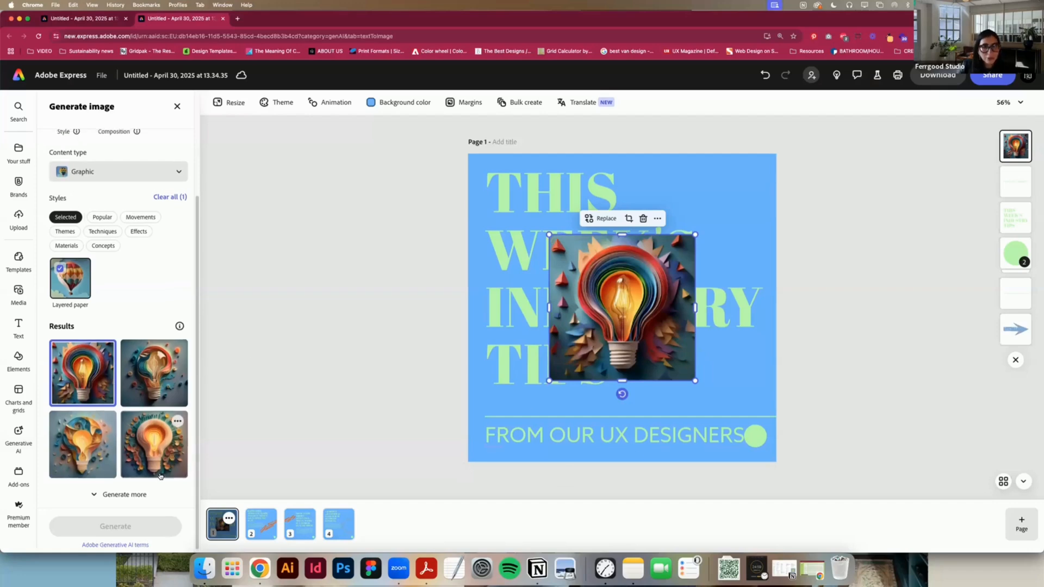
# Step: Move the layered-paper light bulb image to the lower right of page 1, just above the divider line
pyautogui.scroll(3, 161, 476)
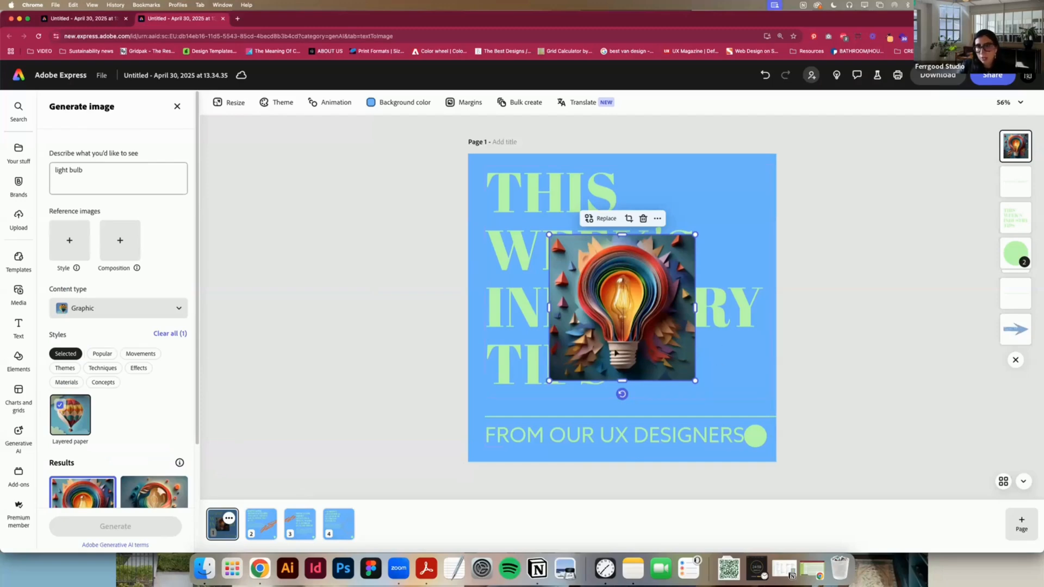
pyautogui.moveTo(598, 307); pyautogui.dragTo(686, 321)
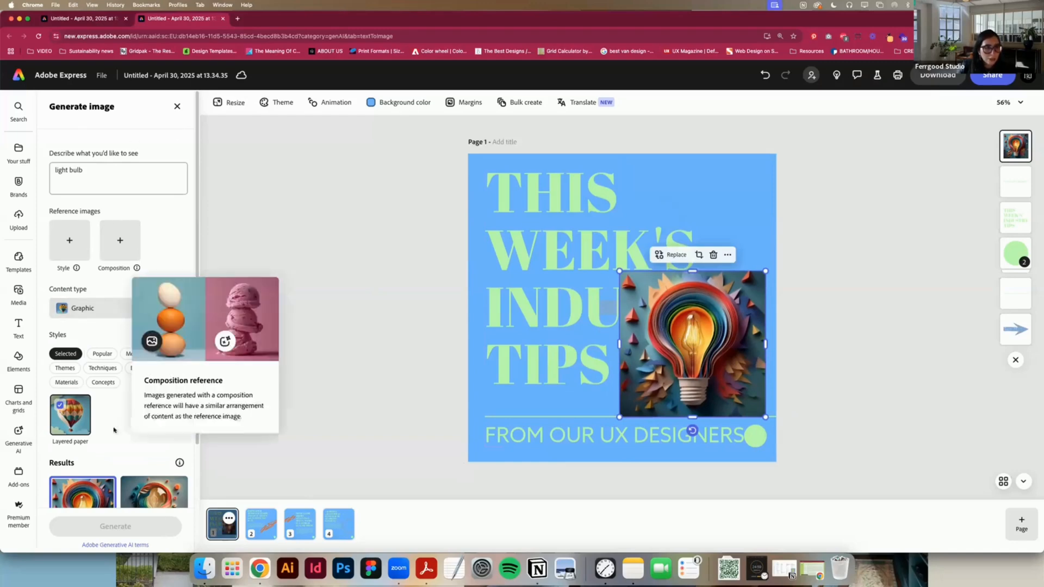
pyautogui.scroll(-3, 131, 435)
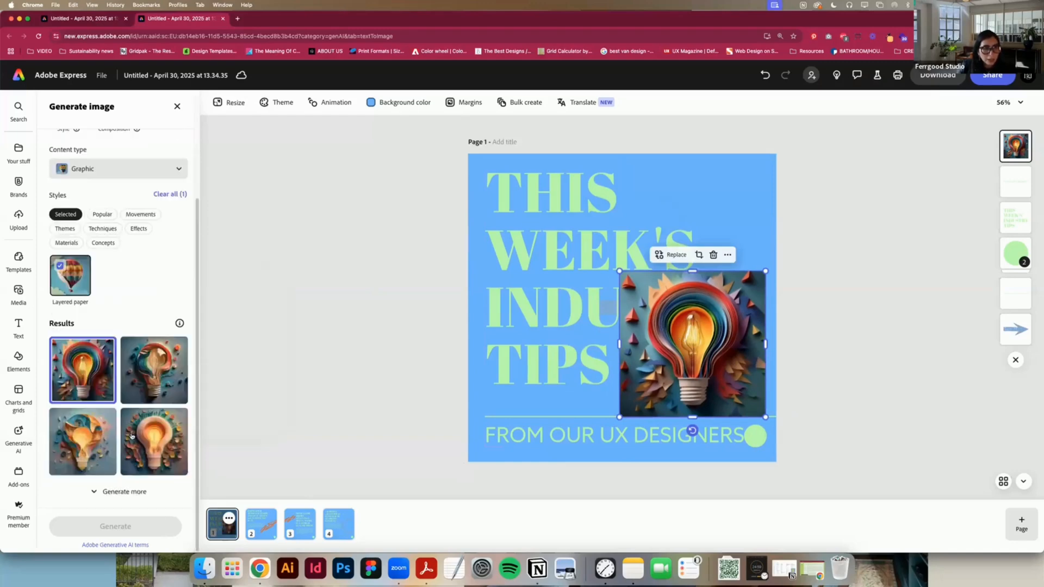
pyautogui.scroll(3, 131, 435)
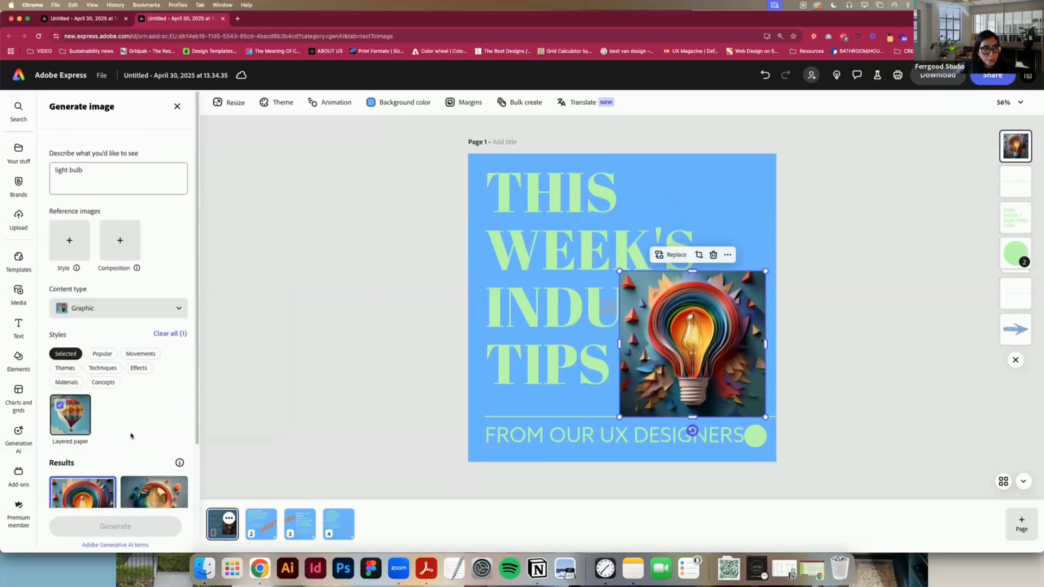
pyautogui.click(102, 170)
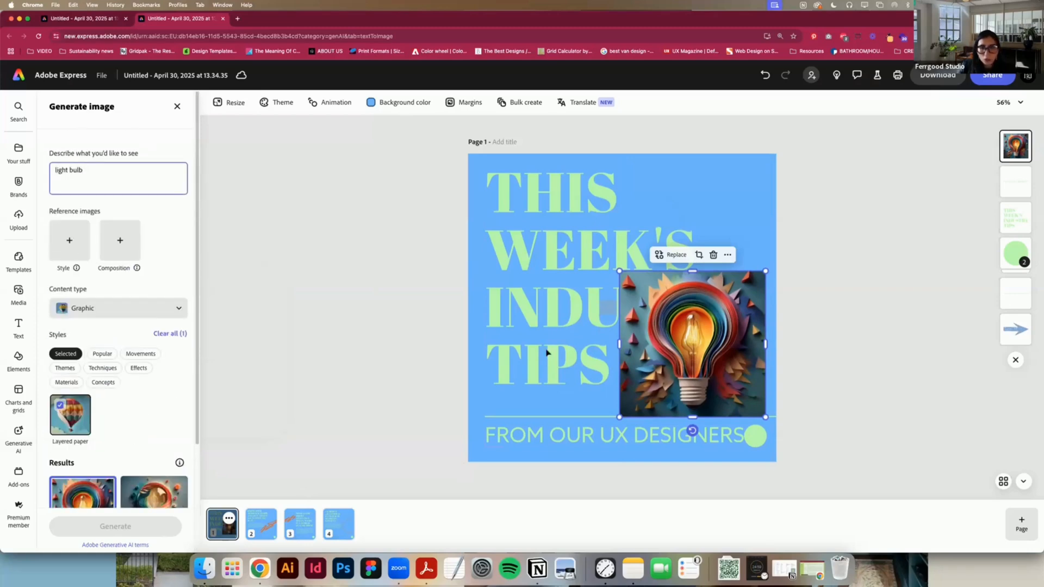
pyautogui.moveTo(702, 313); pyautogui.dragTo(704, 307)
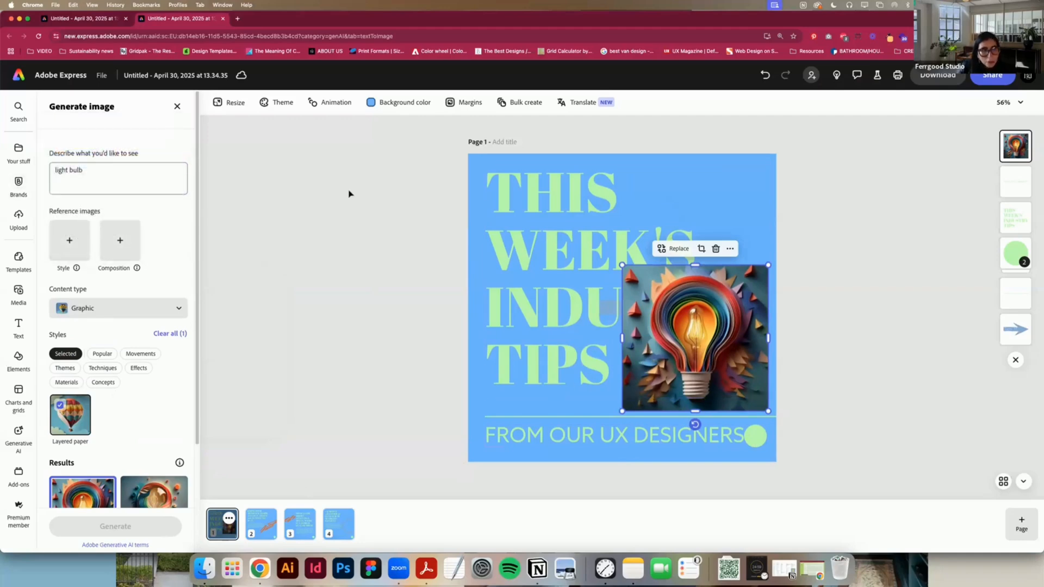
# Step: Remove the light bulb image's background and erase the leftover dark fragments beside the bulb and under its base
pyautogui.click(176, 106)
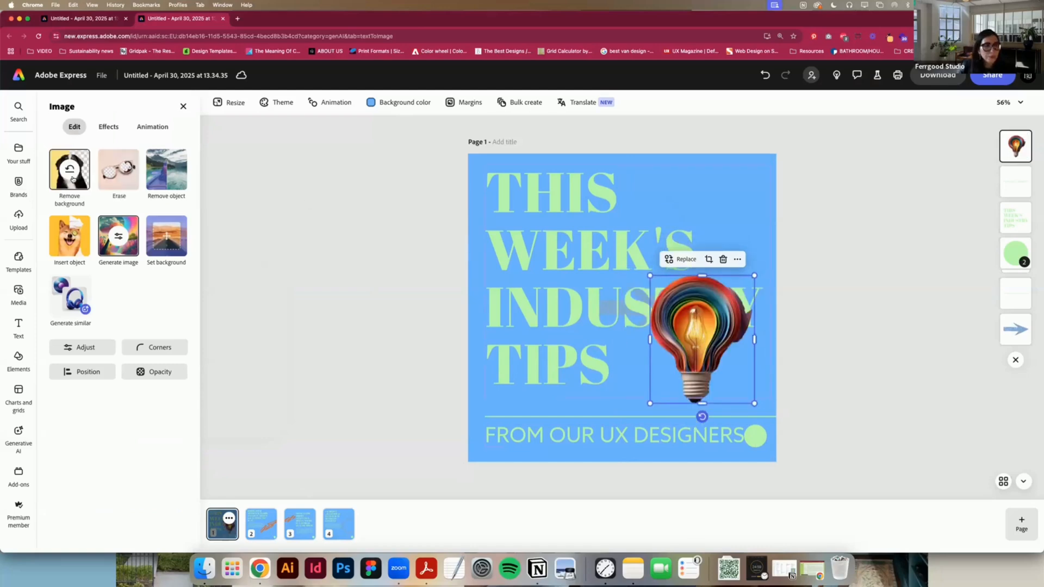
pyautogui.click(119, 169)
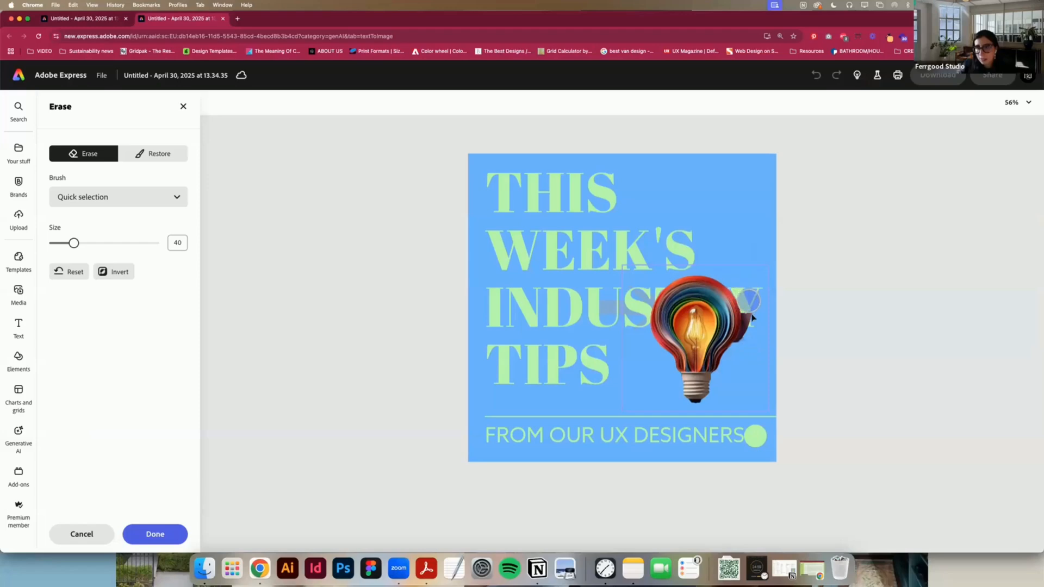
pyautogui.click(751, 316)
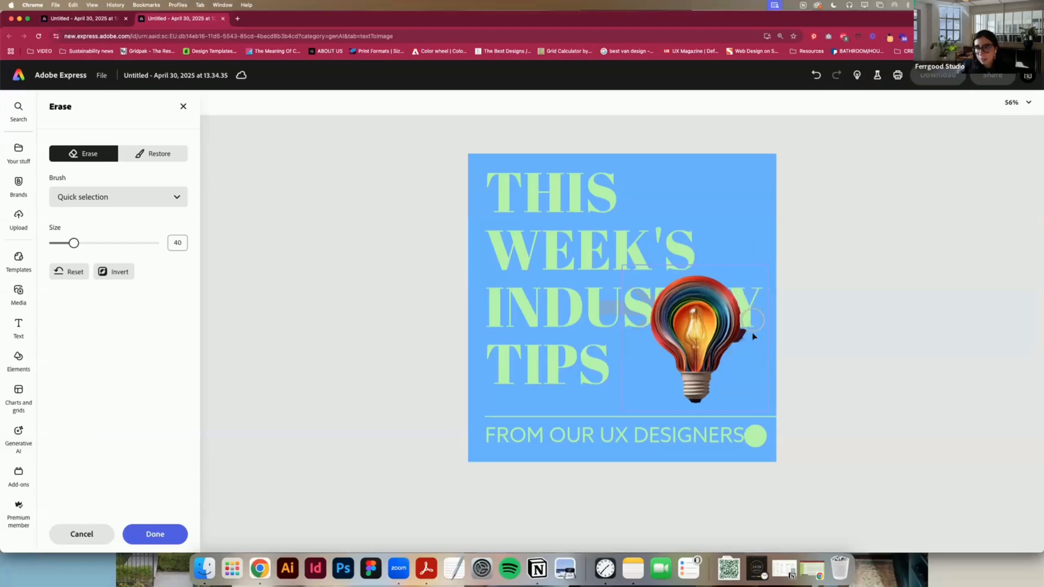
pyautogui.click(729, 366)
pyautogui.press('super+z')
pyautogui.click(696, 413)
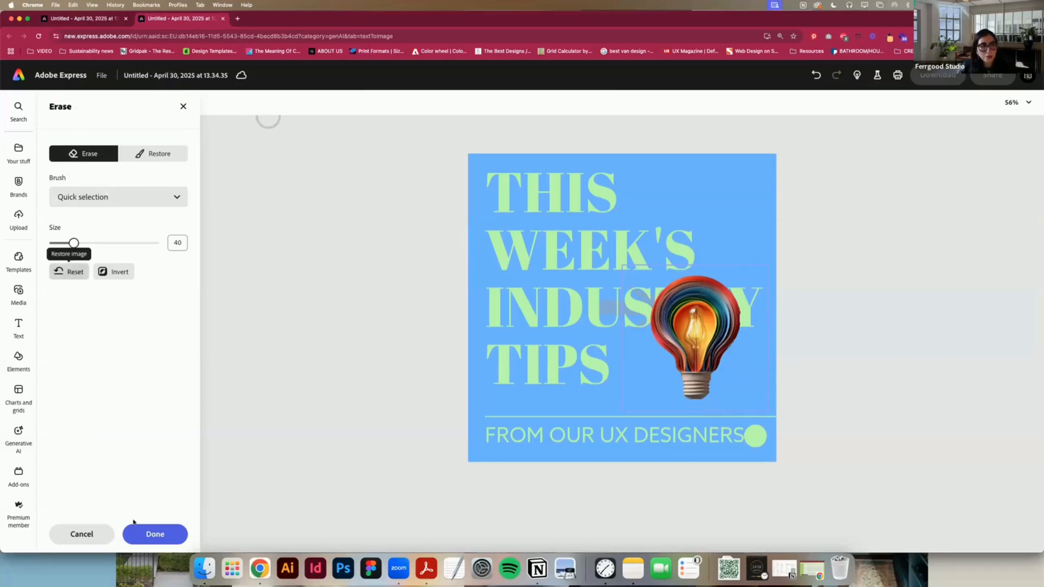
pyautogui.click(141, 535)
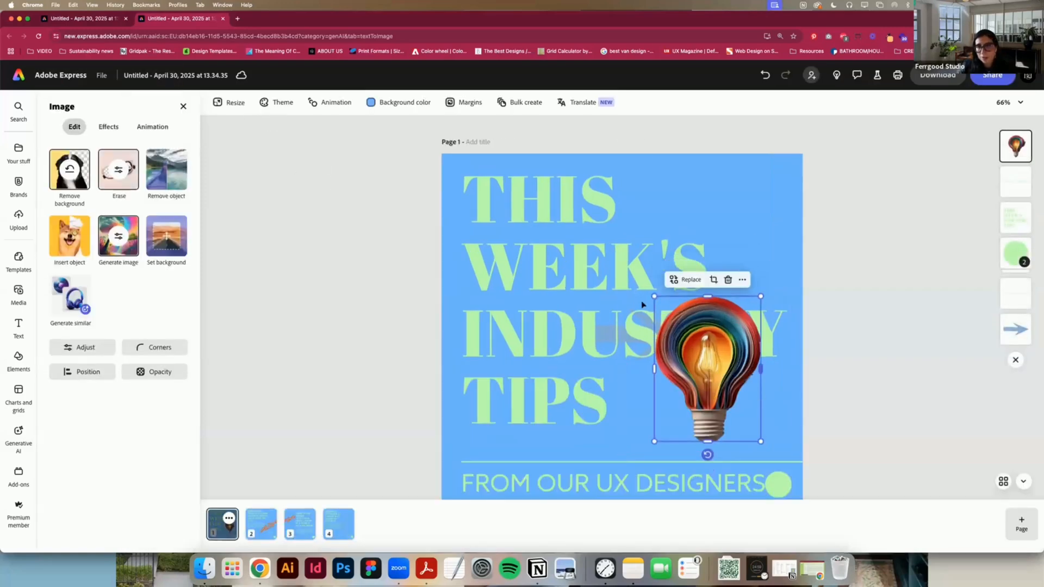
# Step: Shrink the light bulb, reduce the headline to size 102, and place the bulb at the lower right above the divider line
pyautogui.moveTo(670, 312); pyautogui.dragTo(701, 356)
pyautogui.moveTo(732, 393); pyautogui.dragTo(765, 282)
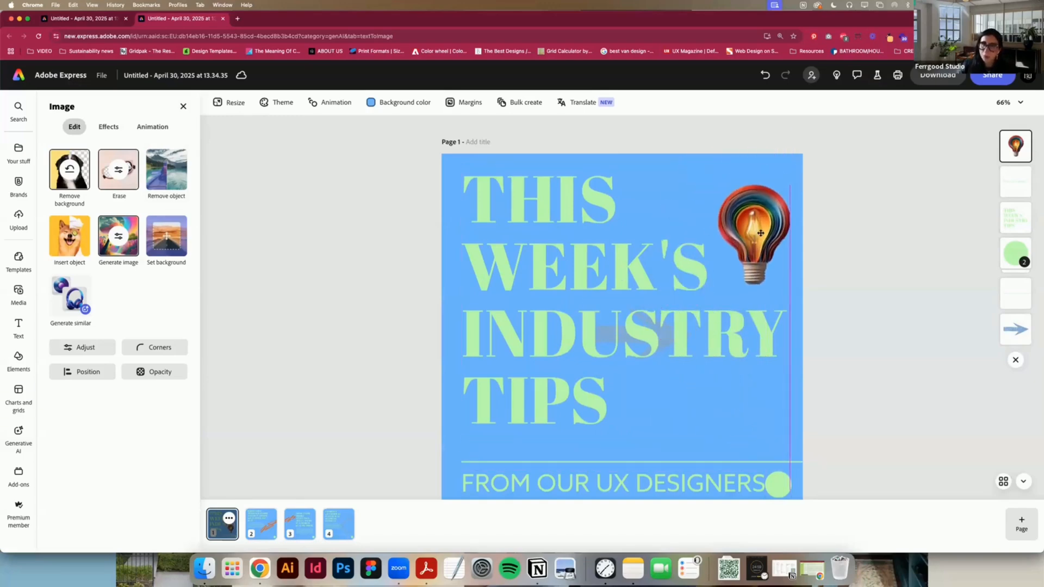
pyautogui.click(652, 333)
pyautogui.moveTo(796, 440); pyautogui.dragTo(662, 397)
pyautogui.click(855, 390)
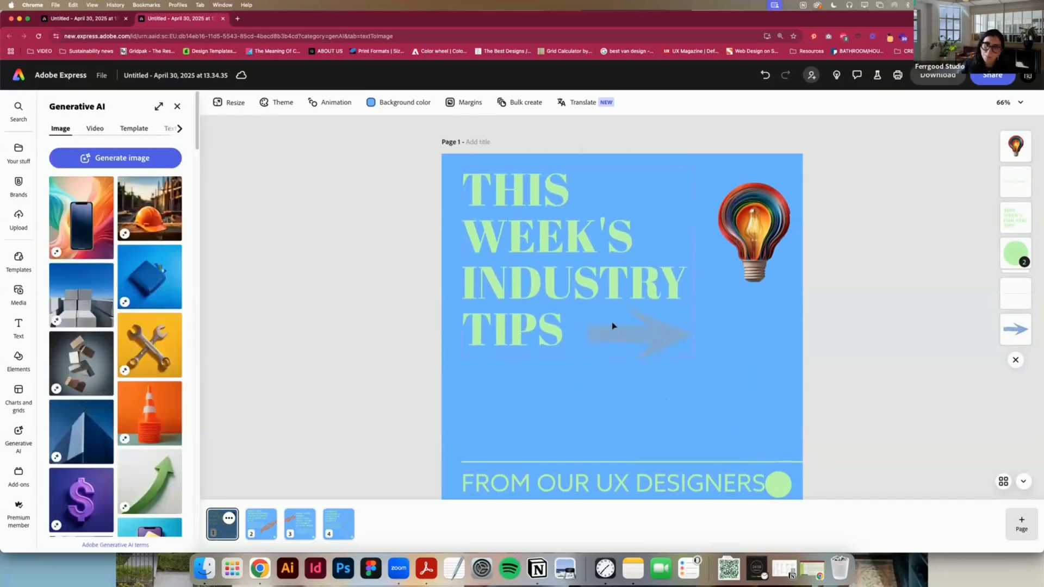
pyautogui.click(645, 335)
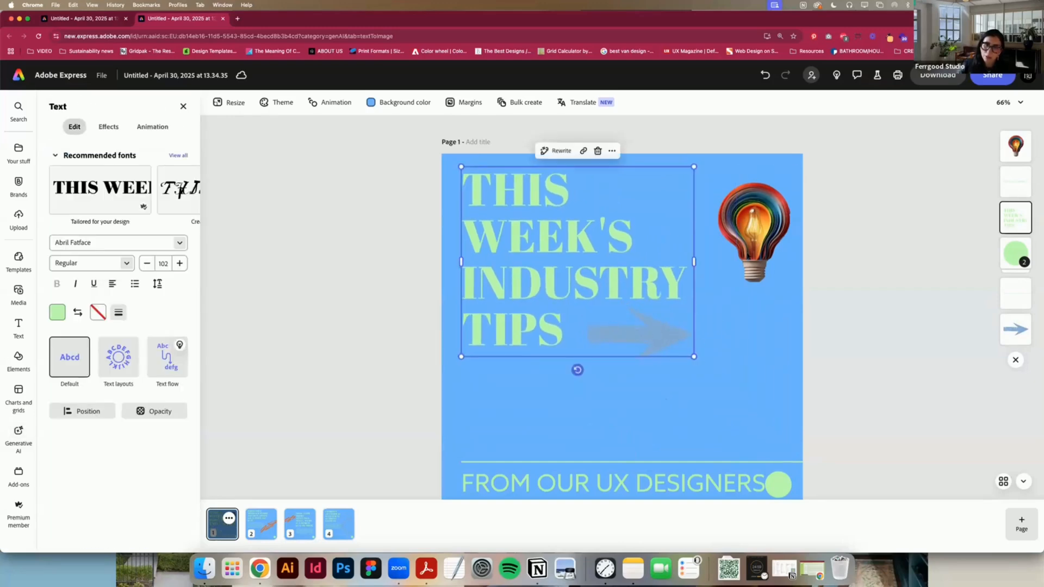
pyautogui.moveTo(760, 248); pyautogui.dragTo(761, 393)
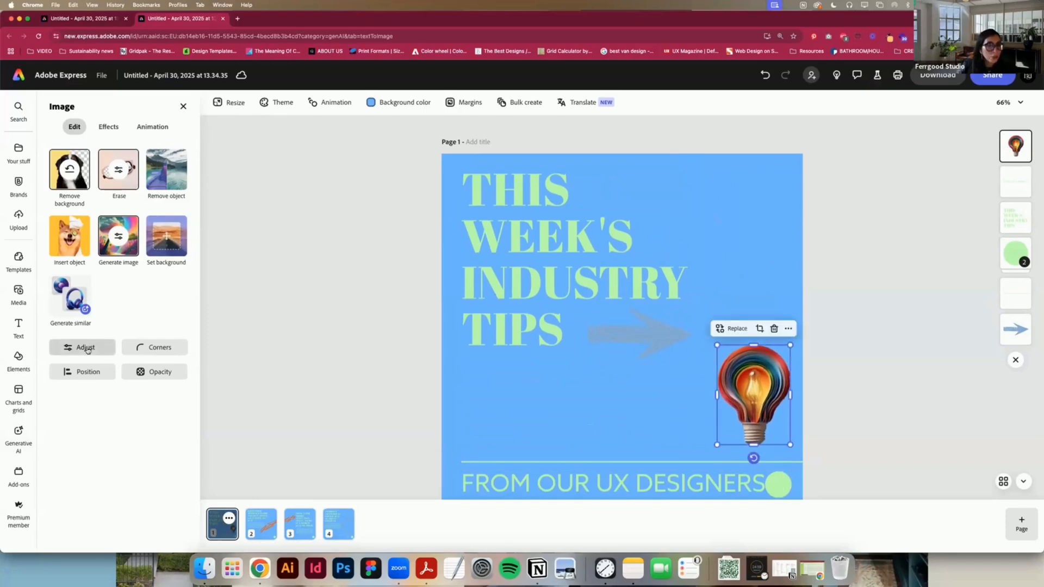
# Step: Try the Cool retro and Sepia filters on the light bulb, and apply the Bright B&W filter
pyautogui.click(98, 126)
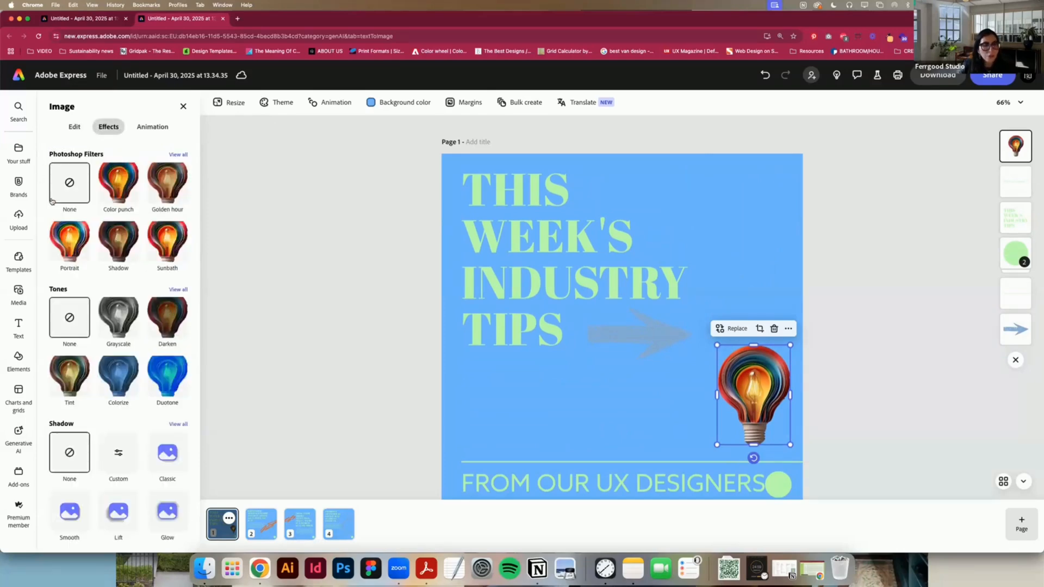
pyautogui.click(179, 155)
pyautogui.scroll(-7, 196, 287)
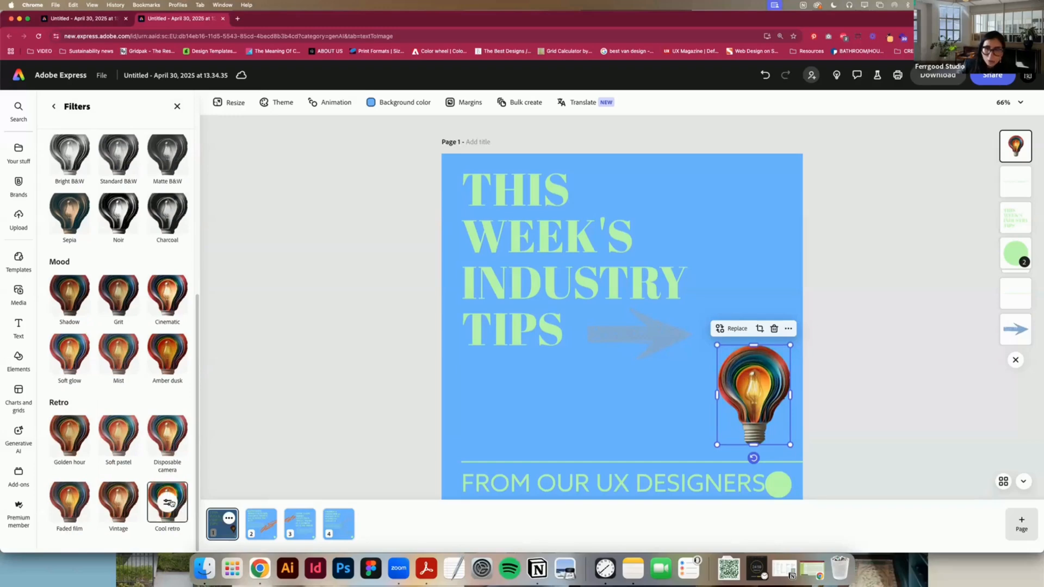
pyautogui.scroll(3, 168, 506)
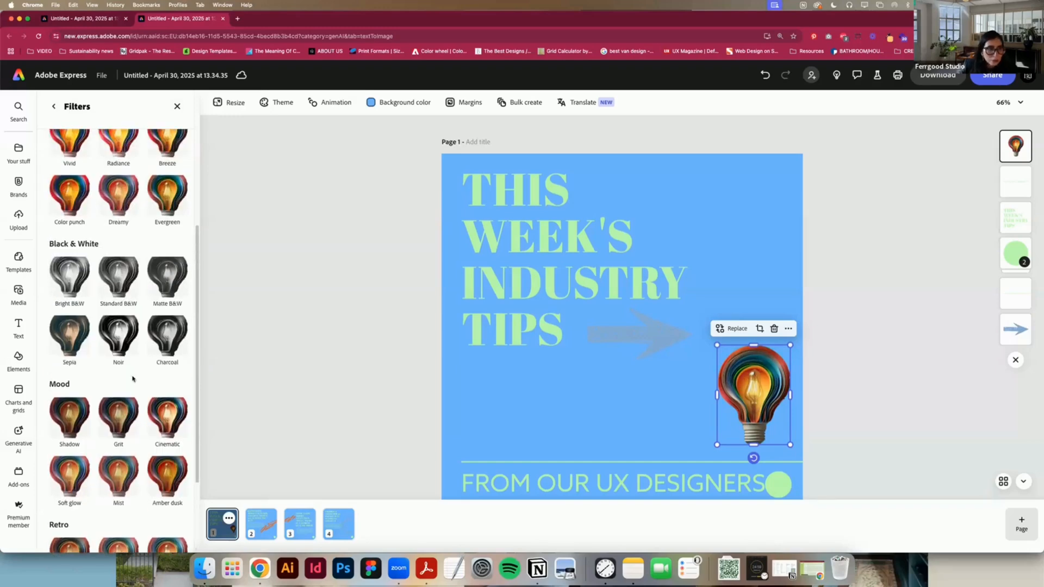
pyautogui.click(75, 357)
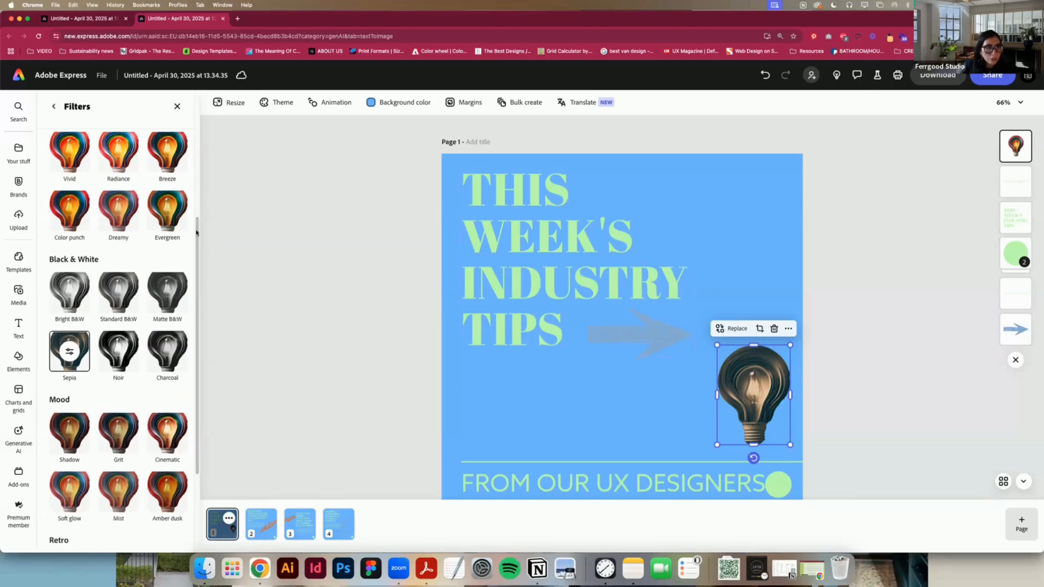
pyautogui.moveTo(199, 227); pyautogui.dragTo(201, 175)
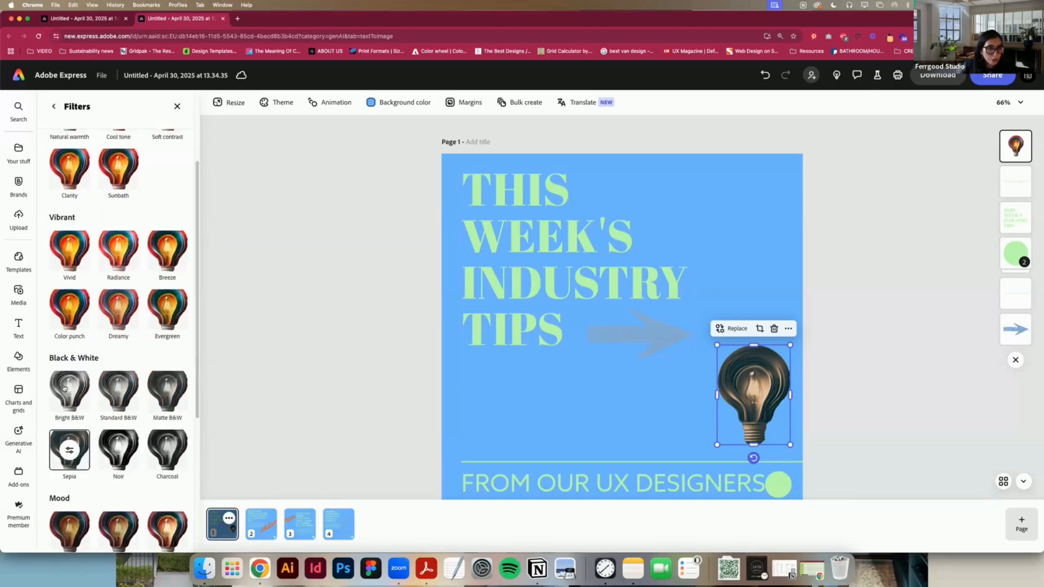
pyautogui.click(69, 390)
# Step: Enlarge the light bulb and shift it clear of the grey arrow so it runs past the page's right edge
pyautogui.moveTo(715, 342); pyautogui.dragTo(656, 272)
pyautogui.moveTo(725, 369)
pyautogui.mouseDown()
pyautogui.moveTo(765, 403)
pyautogui.moveTo(729, 384)
pyautogui.mouseUp()
pyautogui.click(618, 348)
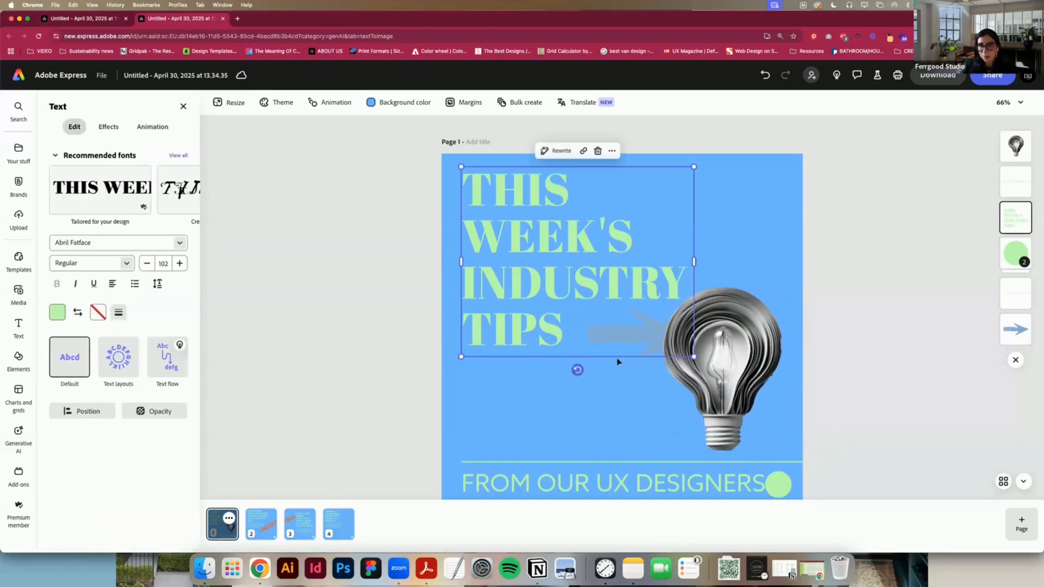
pyautogui.click(616, 402)
pyautogui.click(633, 342)
pyautogui.click(651, 370)
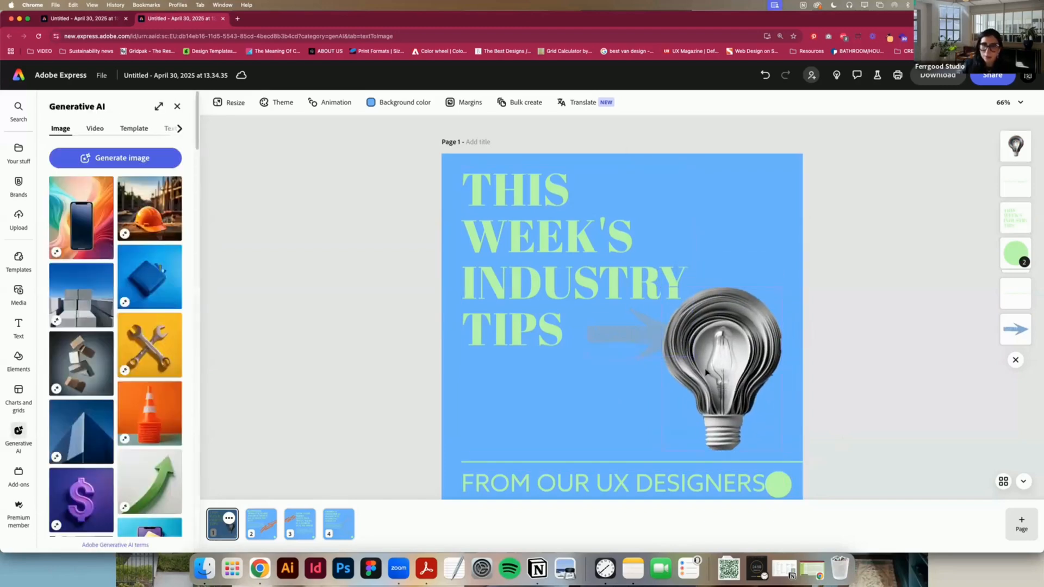
pyautogui.click(777, 378)
pyautogui.moveTo(777, 378); pyautogui.dragTo(820, 389)
# Step: Reduce the headline to size 86 and move the grey arrow to the lower left, just above the divider line
pyautogui.click(665, 330)
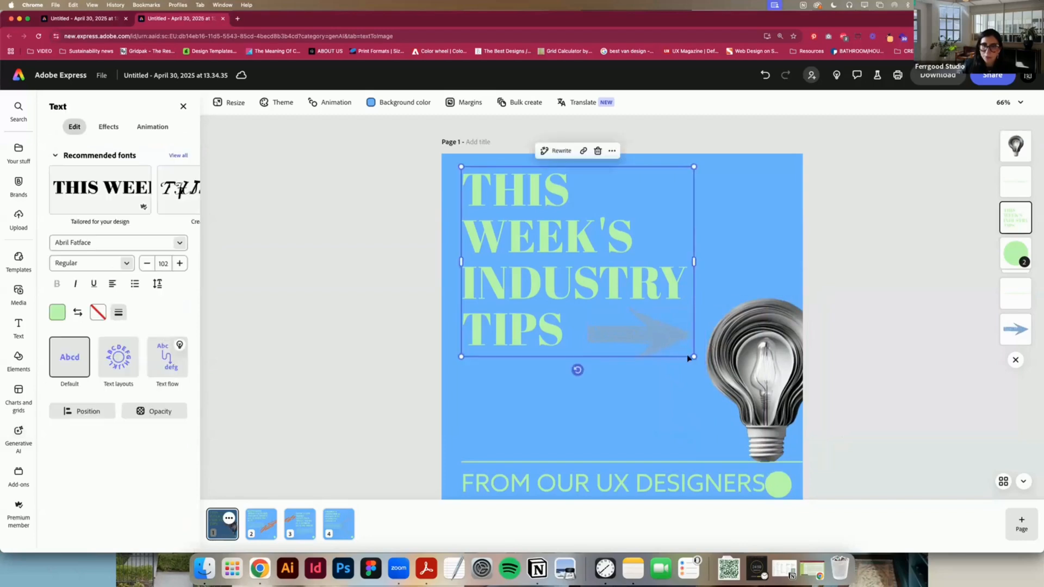
pyautogui.moveTo(664, 330); pyautogui.dragTo(547, 426)
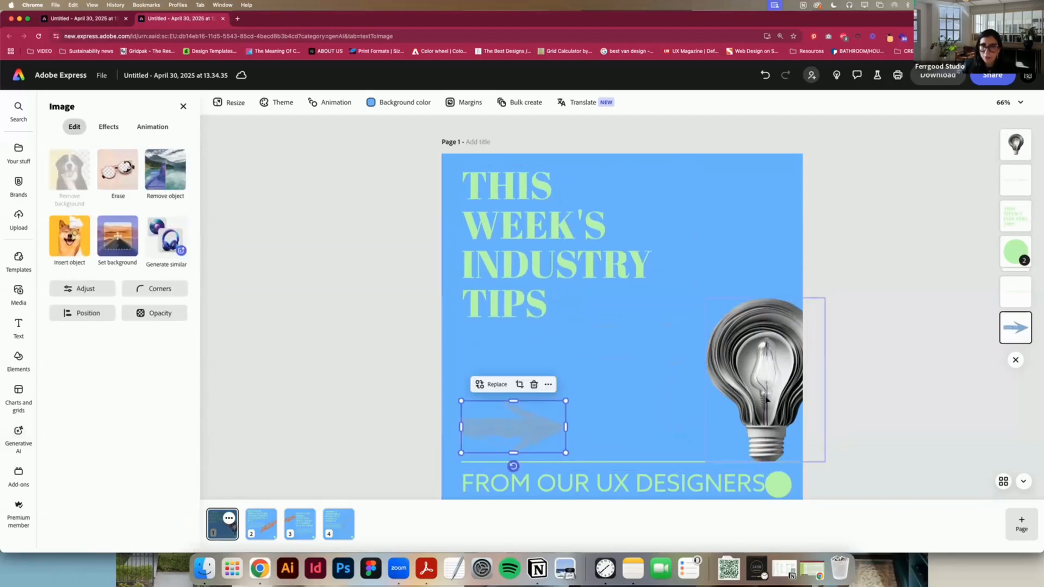
# Step: Enlarge the light bulb further so it dominates the right half of page 1 and is cropped by the page edge
pyautogui.moveTo(771, 399)
pyautogui.mouseDown()
pyautogui.moveTo(746, 371)
pyautogui.moveTo(767, 402)
pyautogui.moveTo(759, 399)
pyautogui.mouseUp()
pyautogui.moveTo(690, 292); pyautogui.dragTo(604, 178)
pyautogui.moveTo(716, 275); pyautogui.dragTo(755, 265)
# Step: Bring the headline on page 1 to the front and enlarge it so INDUSTRY overlaps the light bulb
pyautogui.click(536, 263)
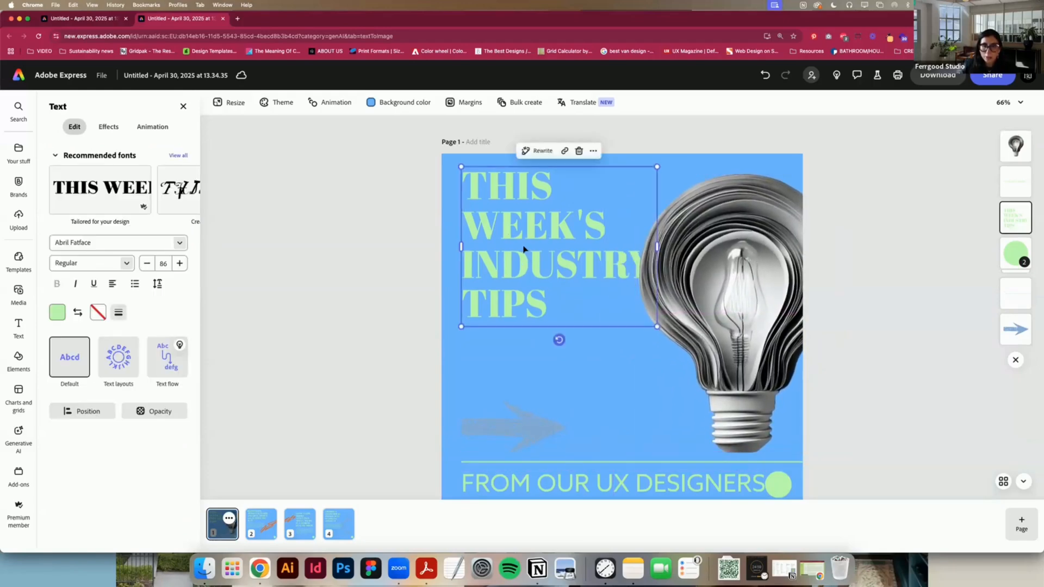
pyautogui.rightClick(524, 249)
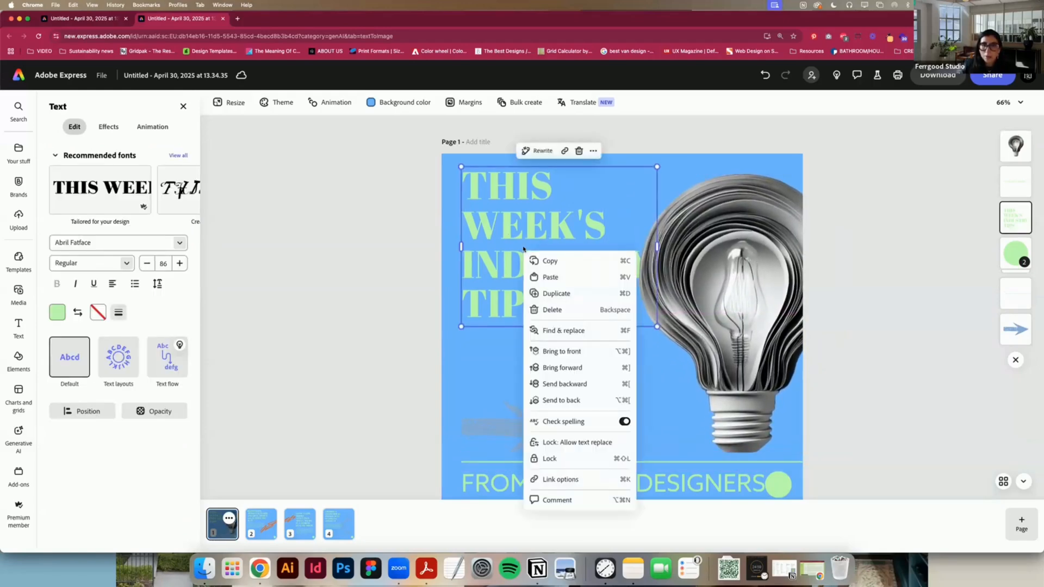
pyautogui.click(553, 353)
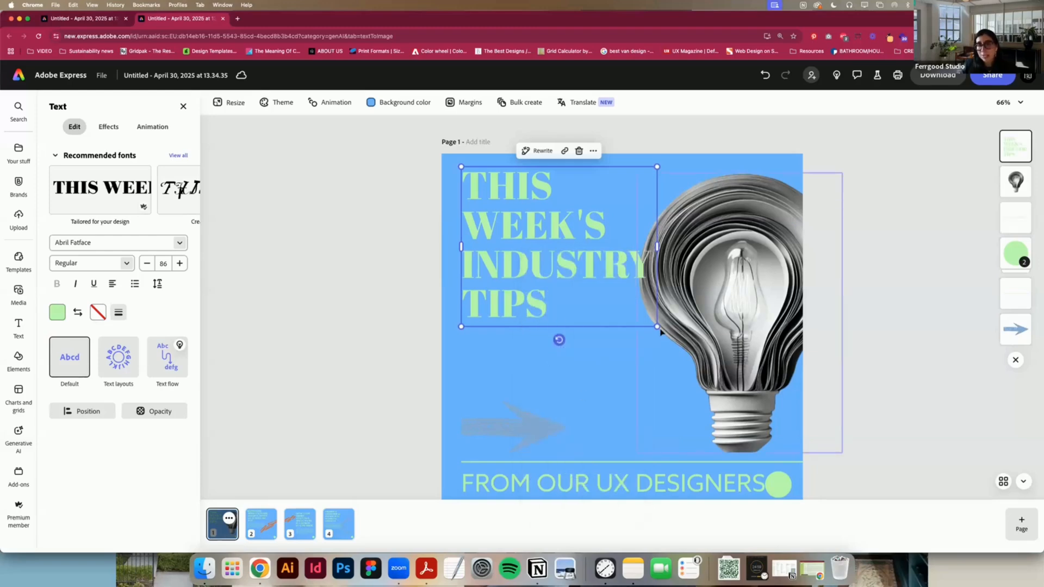
pyautogui.moveTo(663, 336); pyautogui.dragTo(735, 389)
pyautogui.click(515, 429)
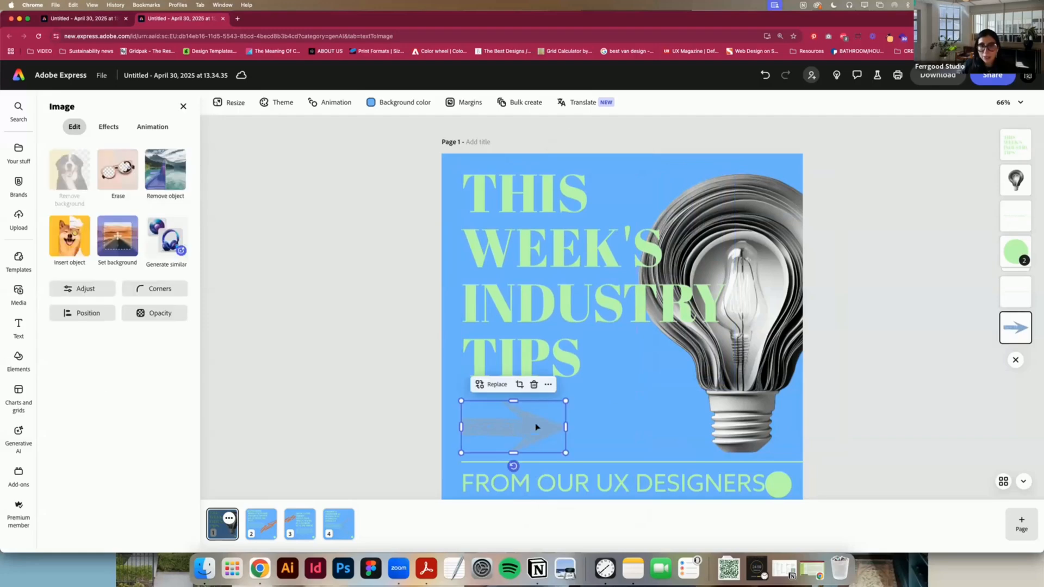
pyautogui.click(851, 379)
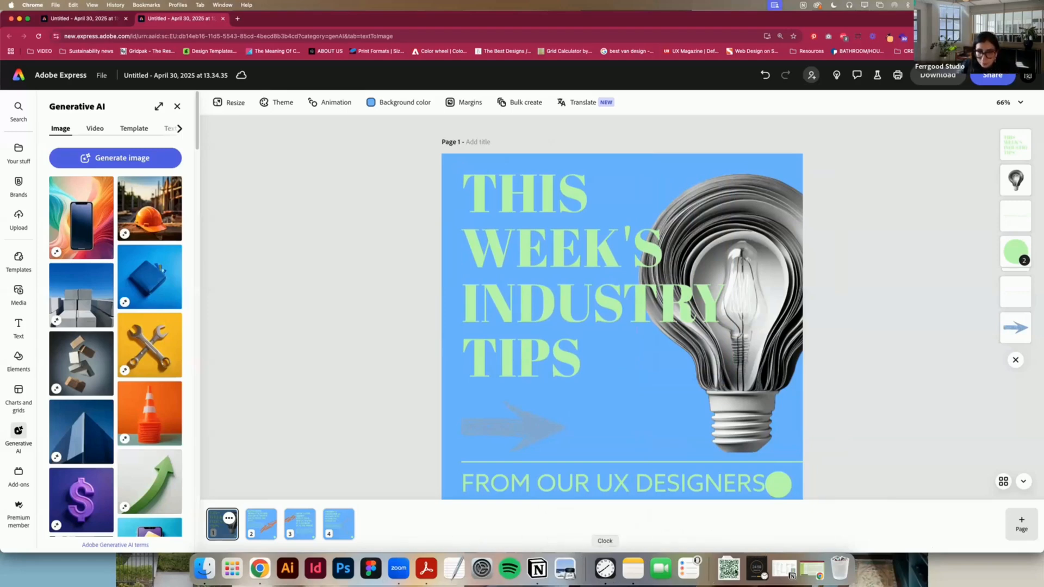
# Step: Switch to Adobe Acrobat to show the closing Branding for growth slide, and return to the design in Chrome
pyautogui.click(427, 577)
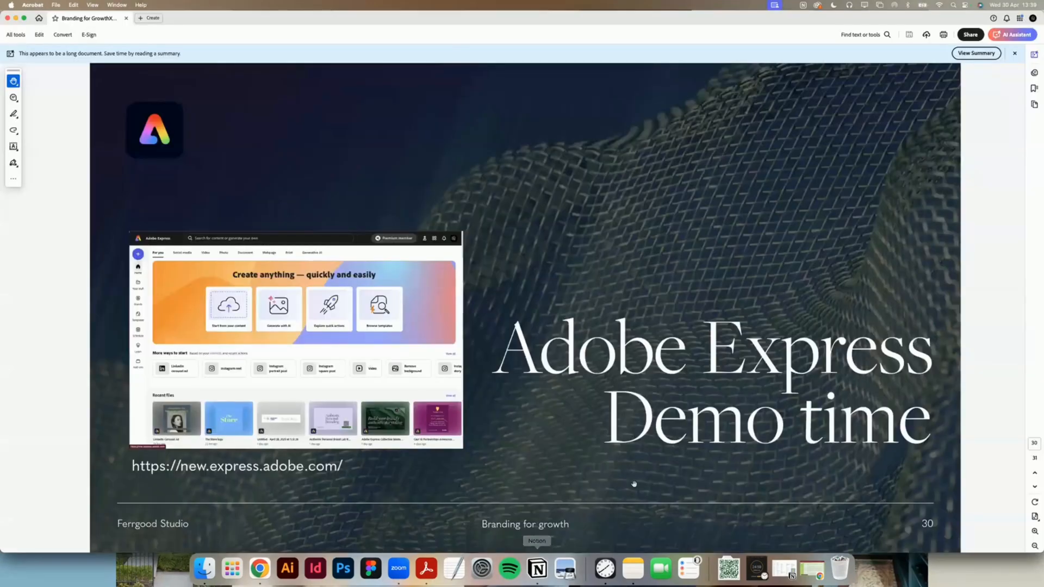
pyautogui.press('Right')
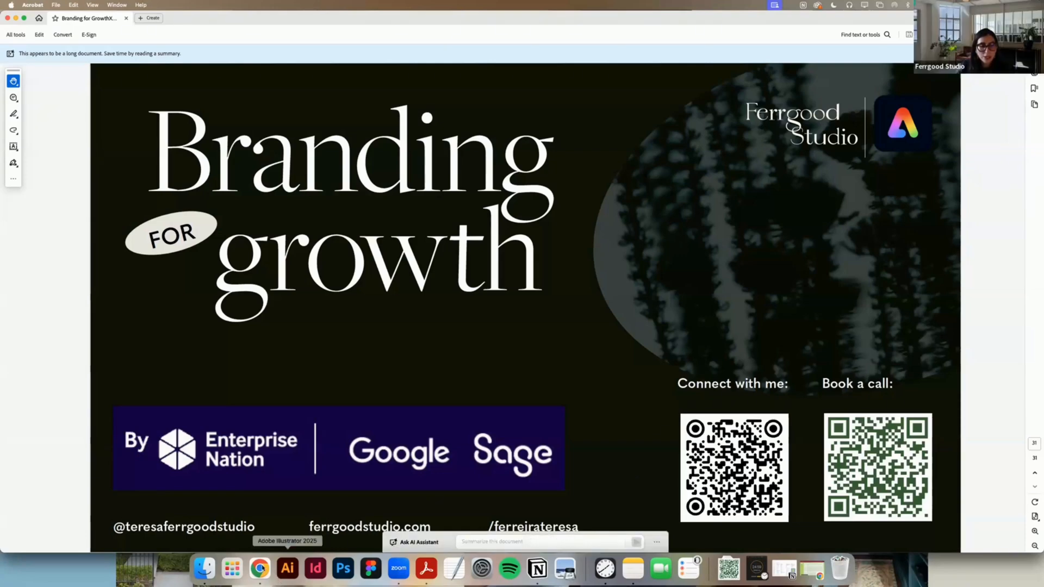
pyautogui.click(260, 568)
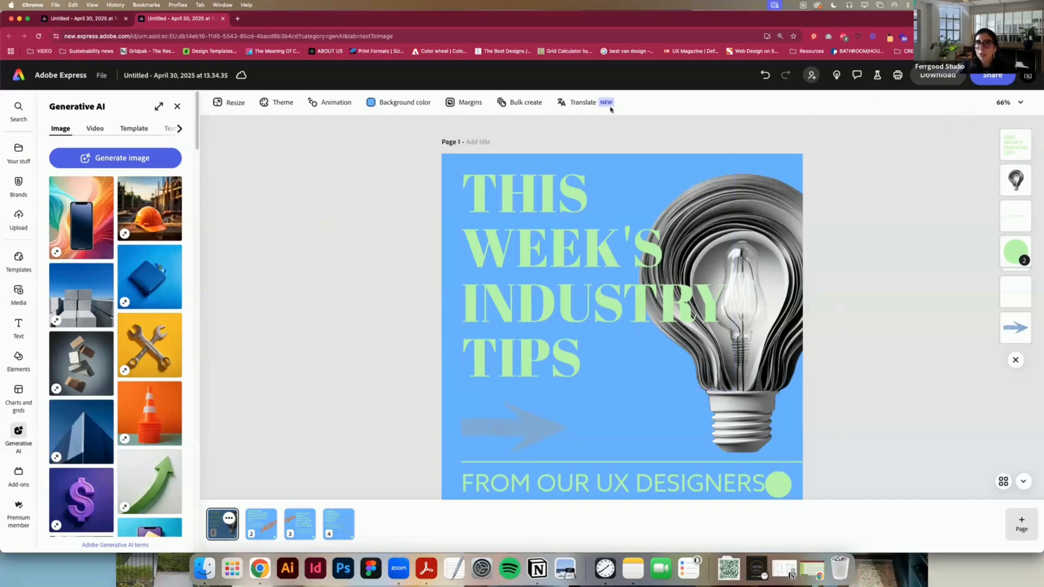
# Step: Start a scheduled social media post from the design and select both the Instagram and LinkedIn channels
pyautogui.click(999, 77)
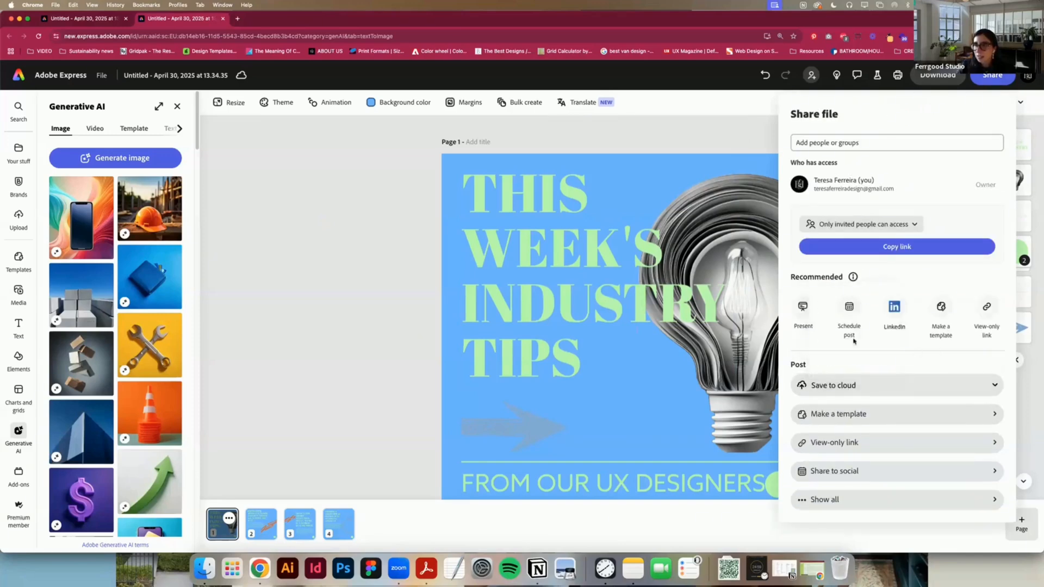
pyautogui.click(849, 309)
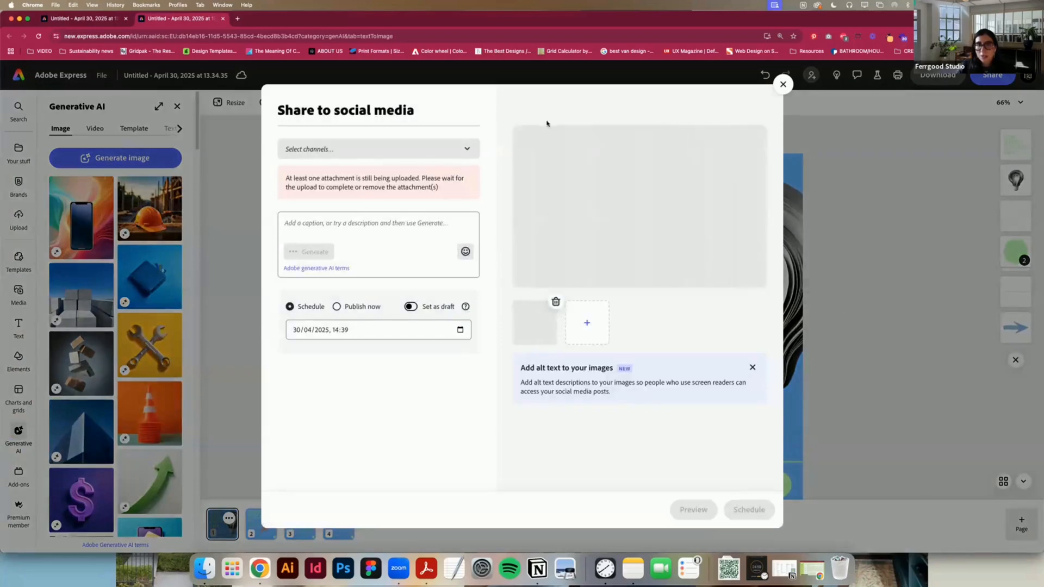
pyautogui.click(467, 149)
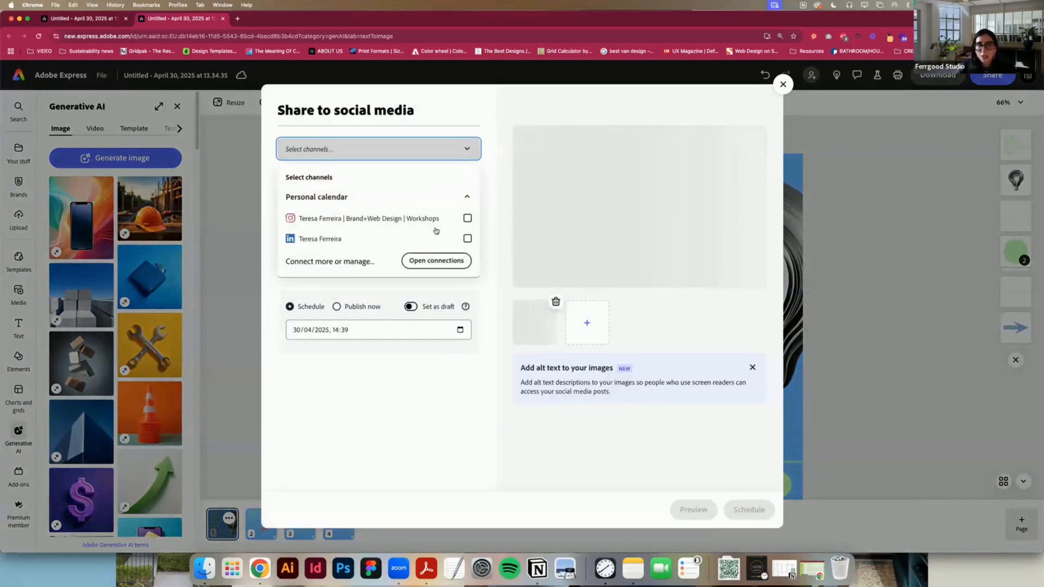
pyautogui.click(467, 218)
pyautogui.click(467, 239)
pyautogui.click(490, 193)
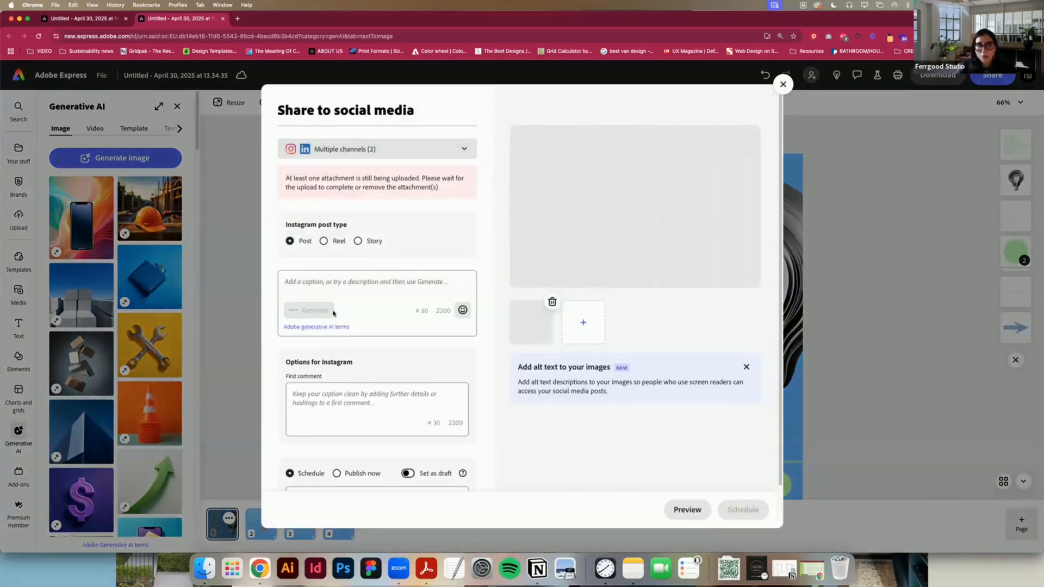
# Step: Enter the placeholder caption "dasda", set the post date to 01/05/2025 at 14:39, and schedule the post
pyautogui.click(334, 313)
pyautogui.write('dasda')
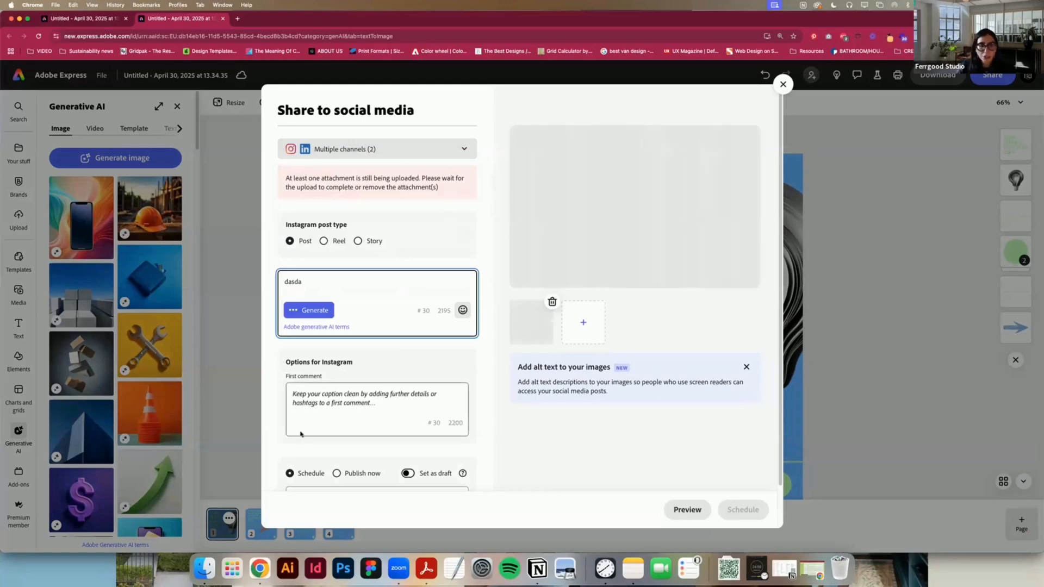
pyautogui.scroll(-2, 383, 414)
pyautogui.click(298, 450)
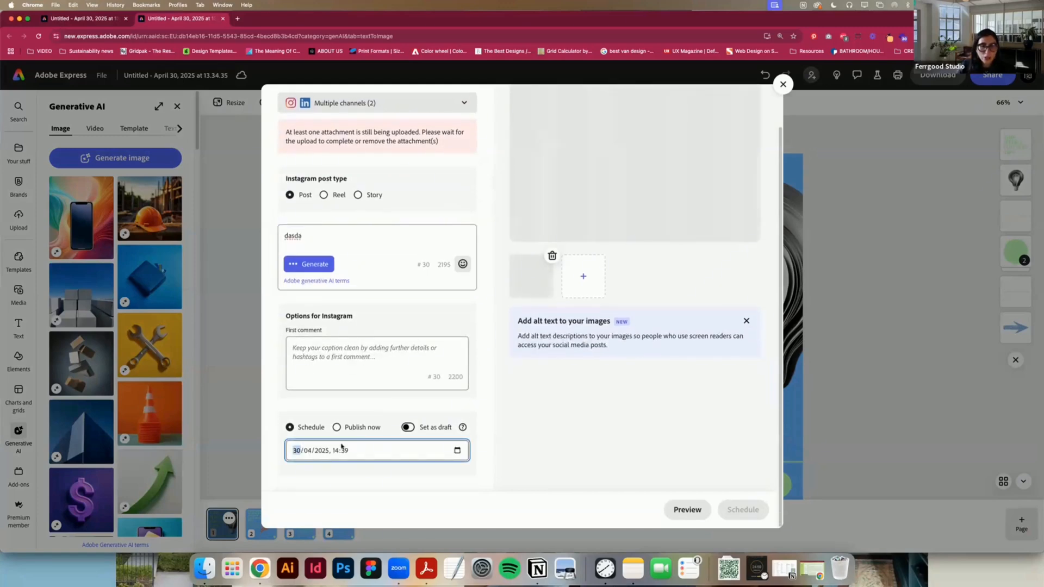
pyautogui.click(457, 450)
pyautogui.click(457, 450)
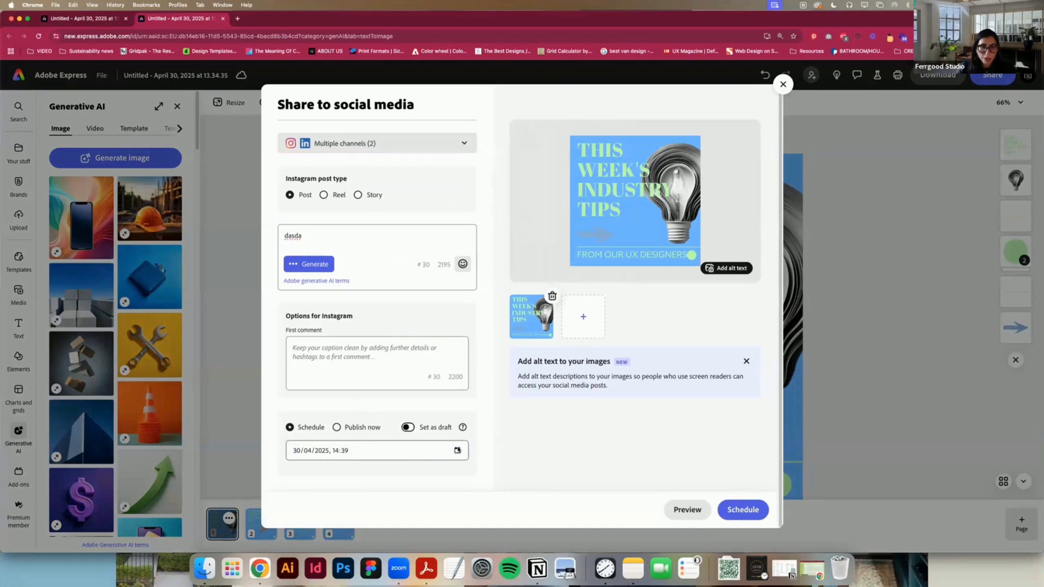
pyautogui.click(457, 450)
pyautogui.click(341, 398)
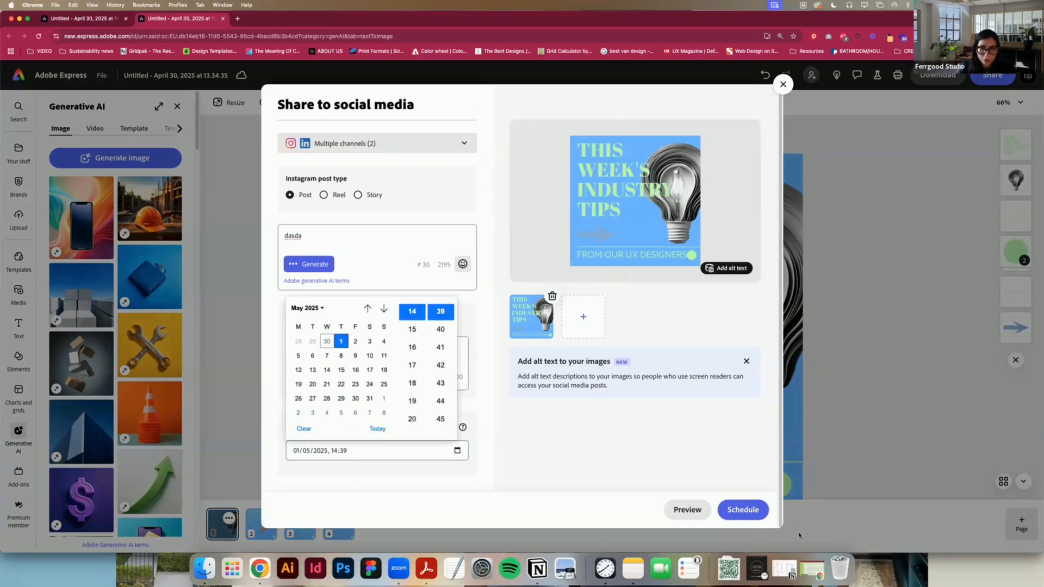
pyautogui.click(740, 511)
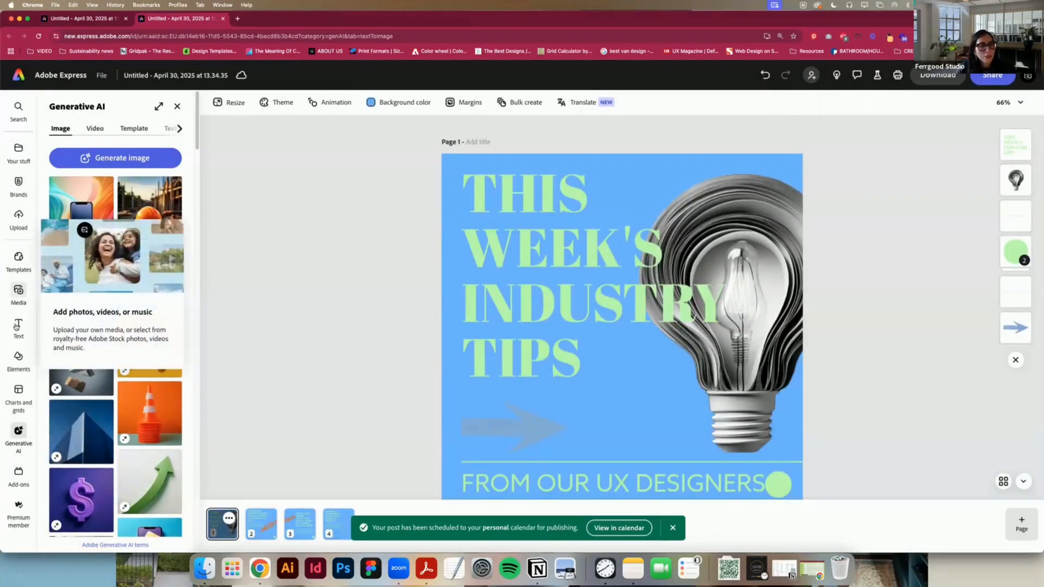
# Step: Go to the personal calendar and open the Instagram post scheduled for 1 May for editing
pyautogui.click(19, 76)
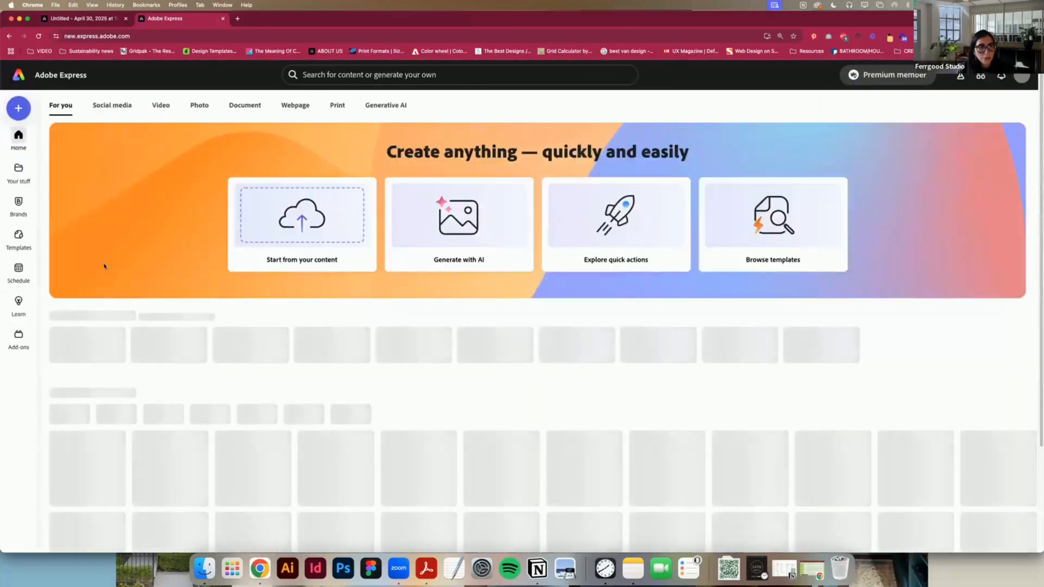
pyautogui.click(18, 269)
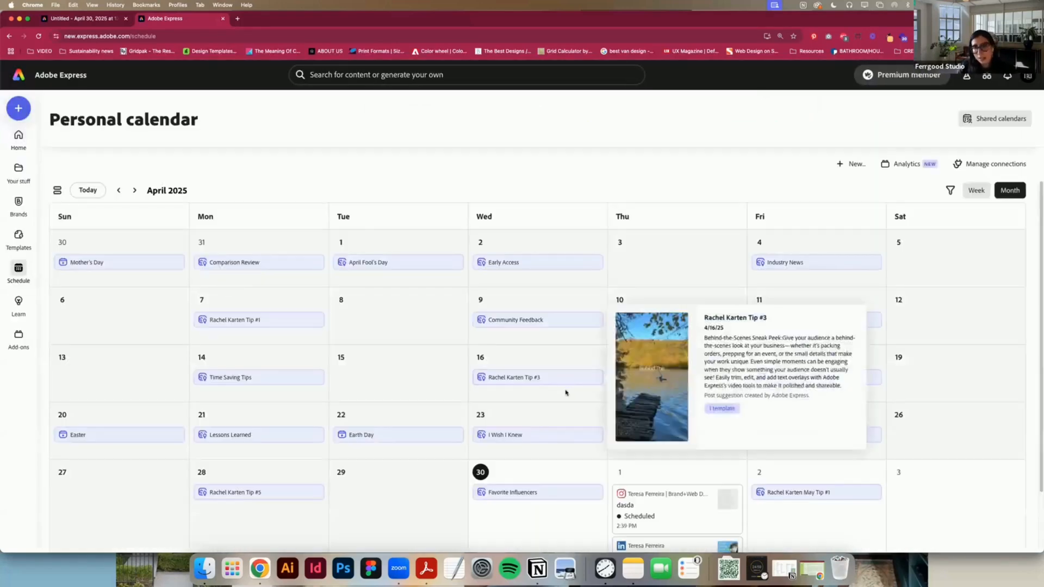
pyautogui.scroll(-2, 563, 393)
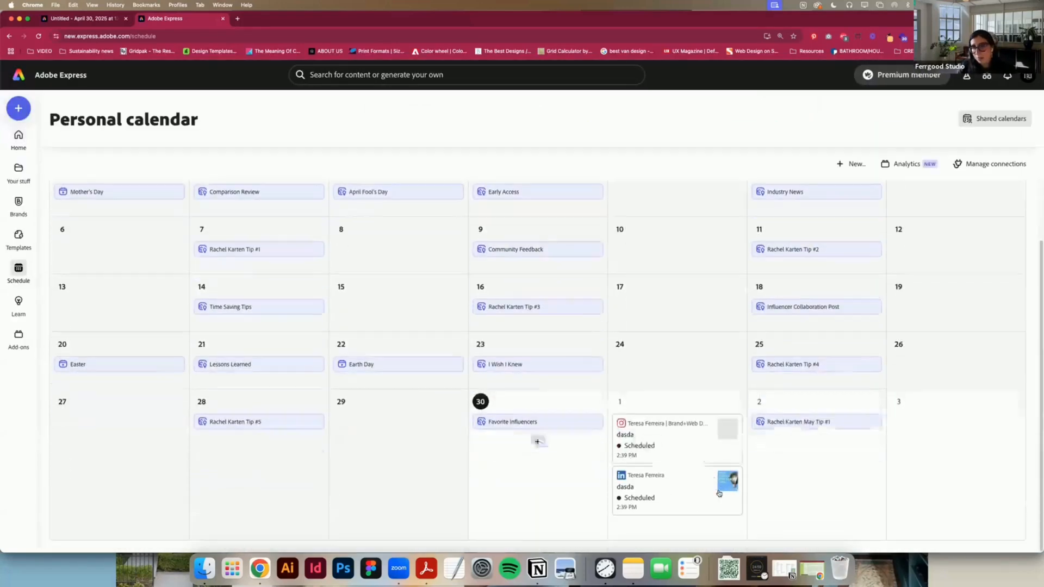
pyautogui.click(670, 431)
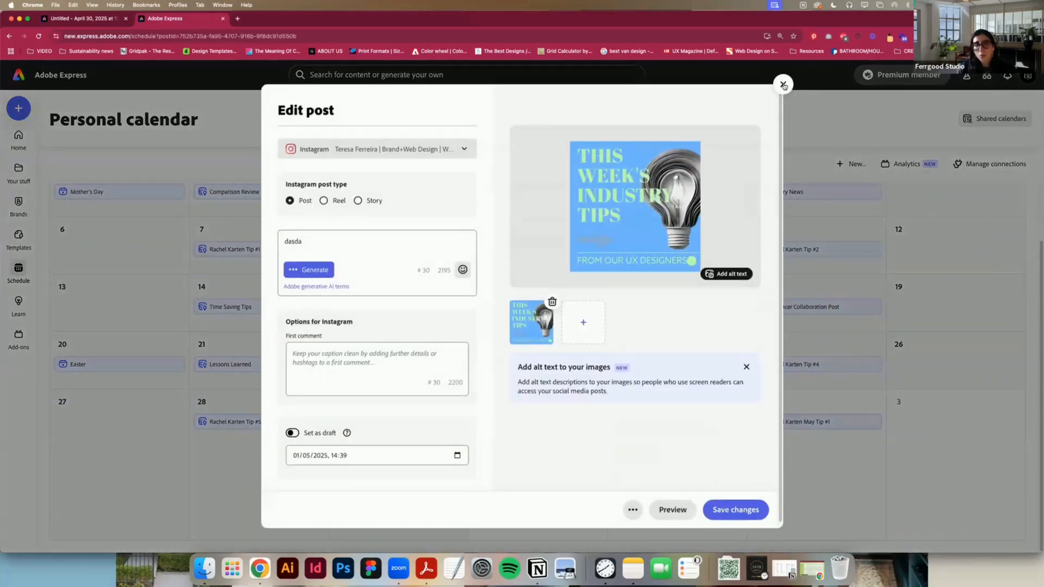
# Step: Replace the Instagram post's caption with "This week's industry tips"
pyautogui.doubleClick(303, 243)
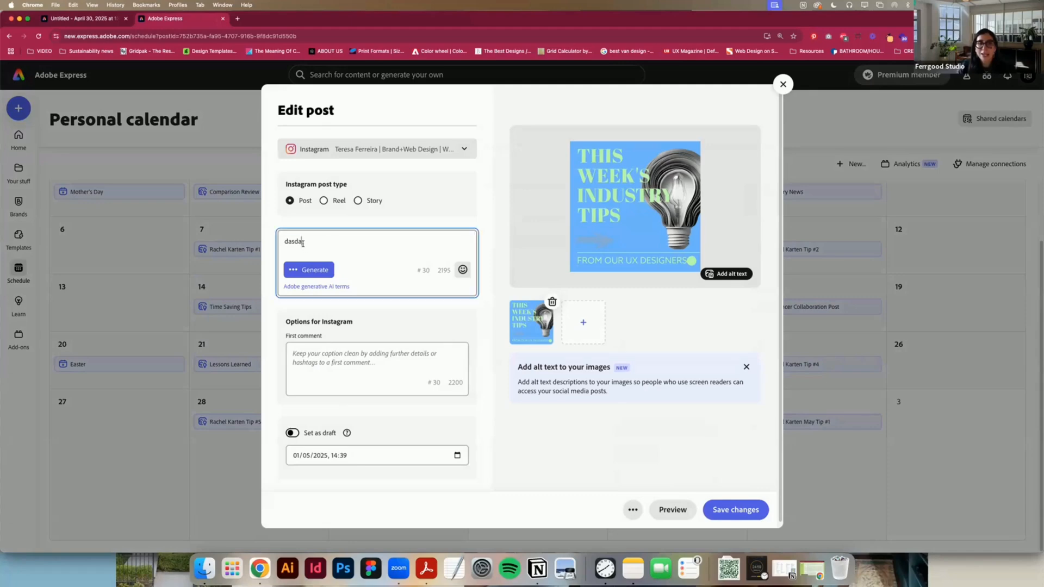
pyautogui.press('BackSpace')
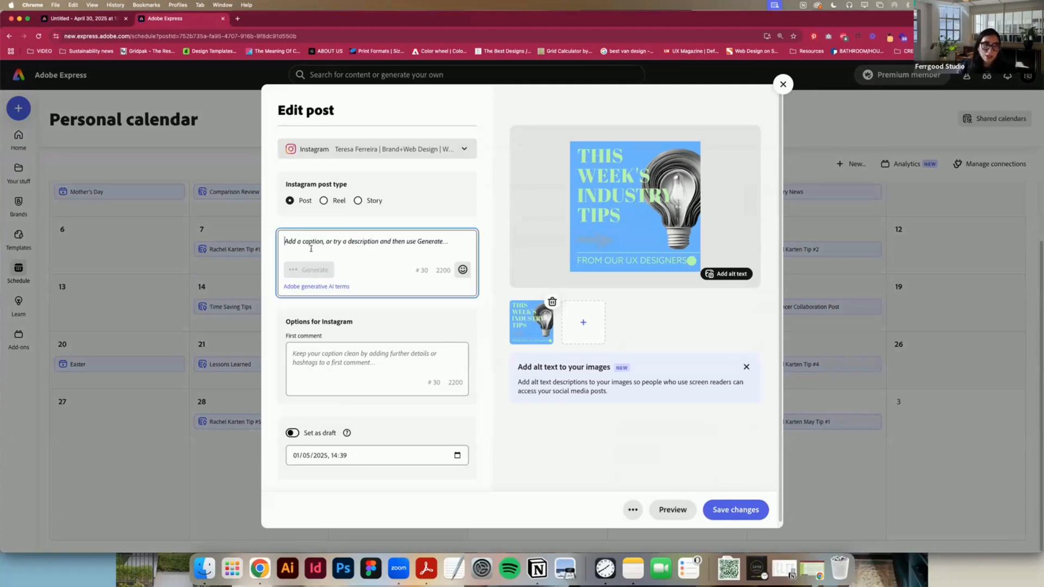
pyautogui.click(337, 287)
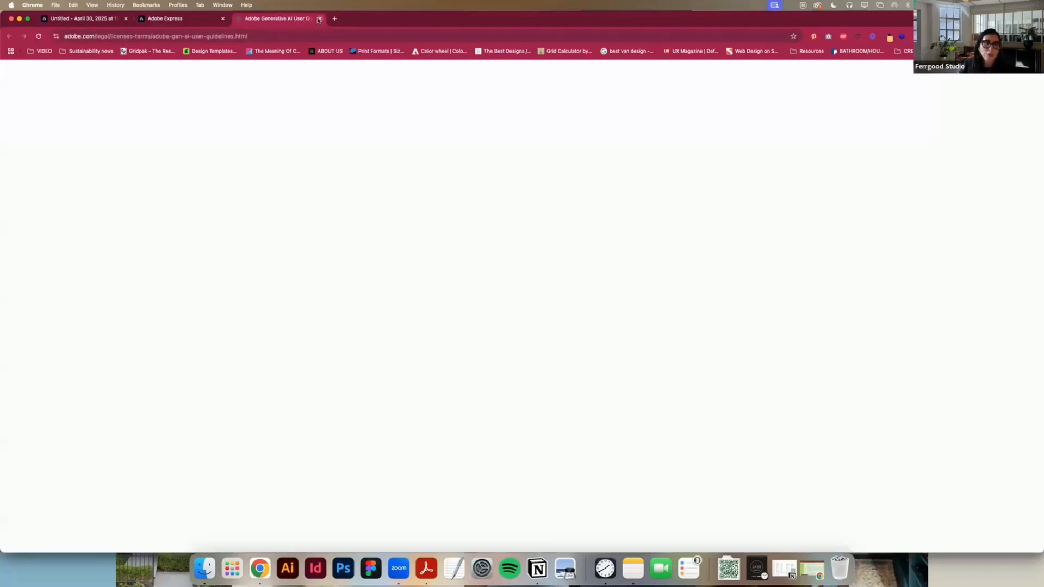
pyautogui.click(319, 19)
pyautogui.click(334, 249)
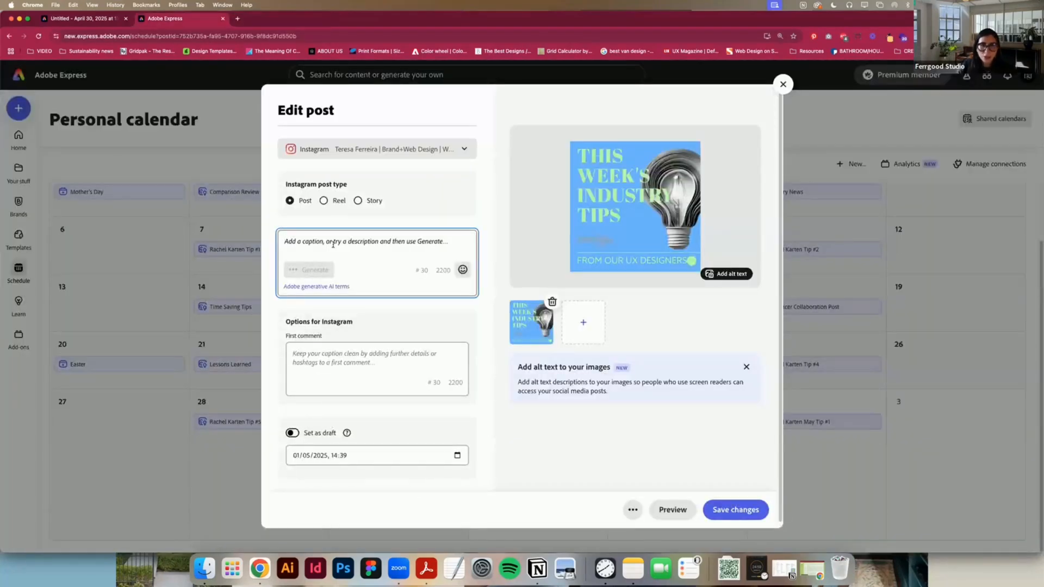
pyautogui.write('This wee')
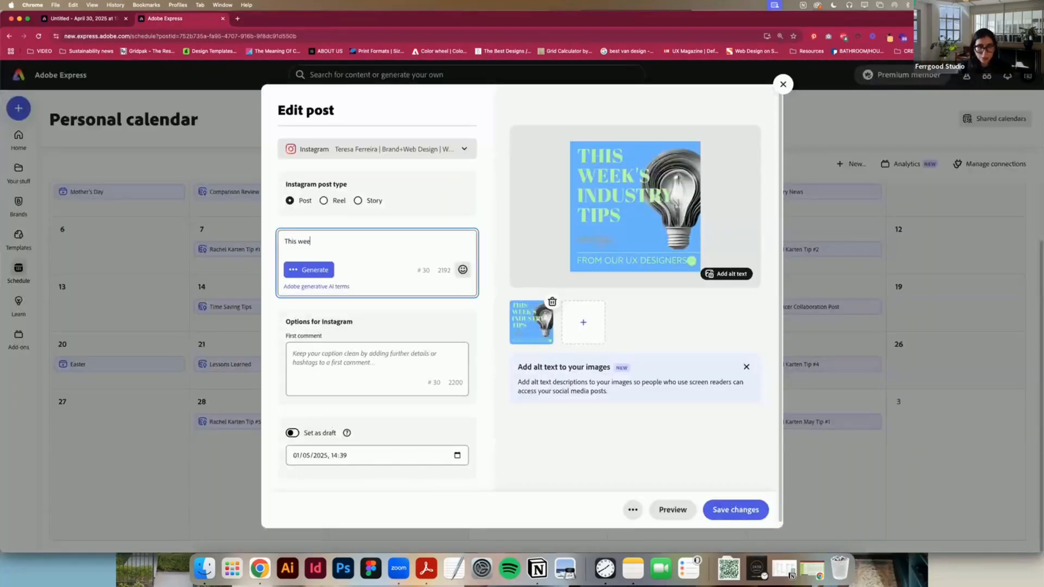
pyautogui.write("k's industry")
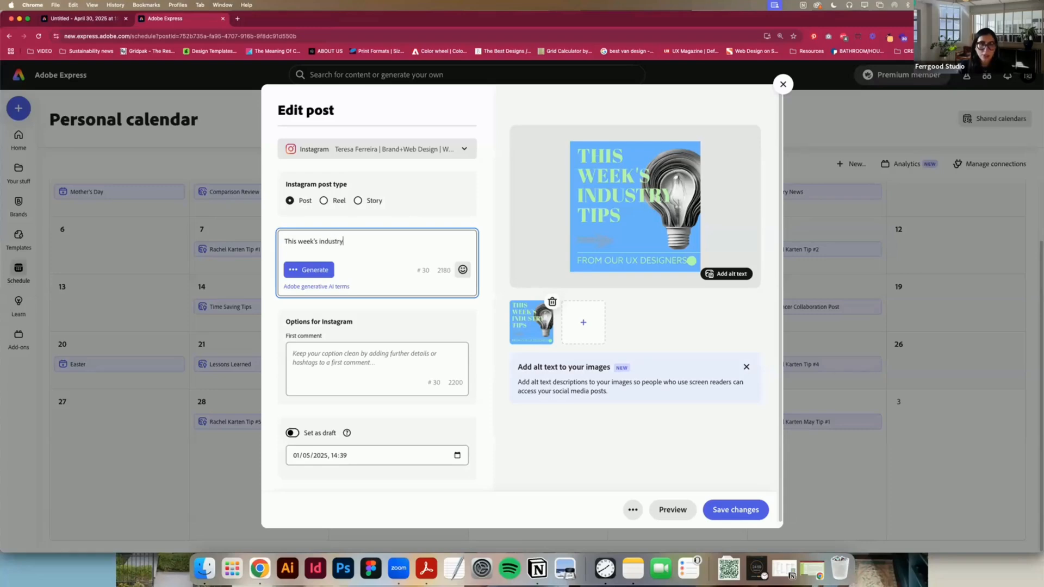
pyautogui.write(' tips')
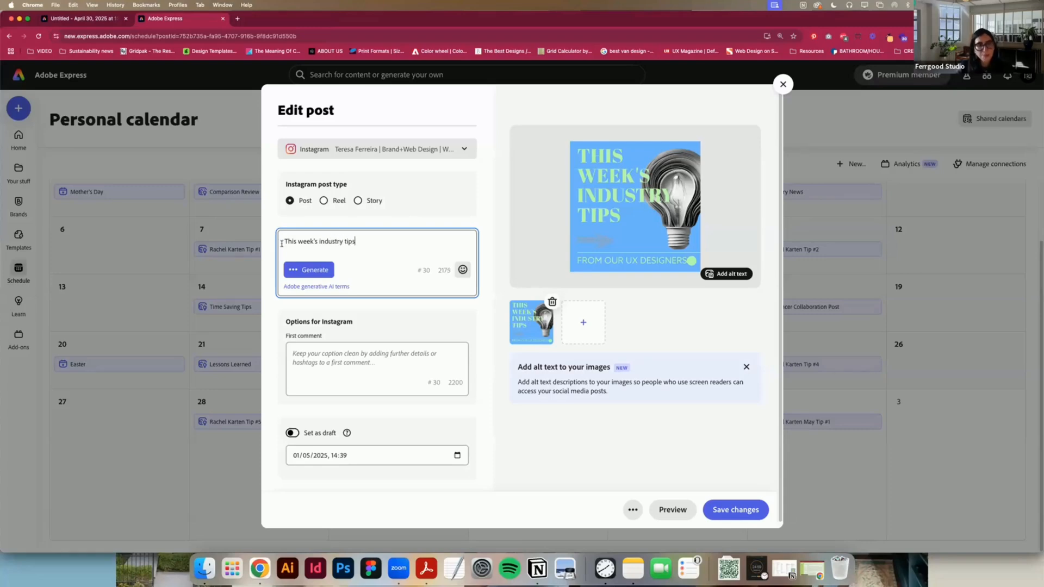
# Step: Generate a new AI caption from the entered text, insert it into the Instagram post, and save the changes
pyautogui.click(308, 272)
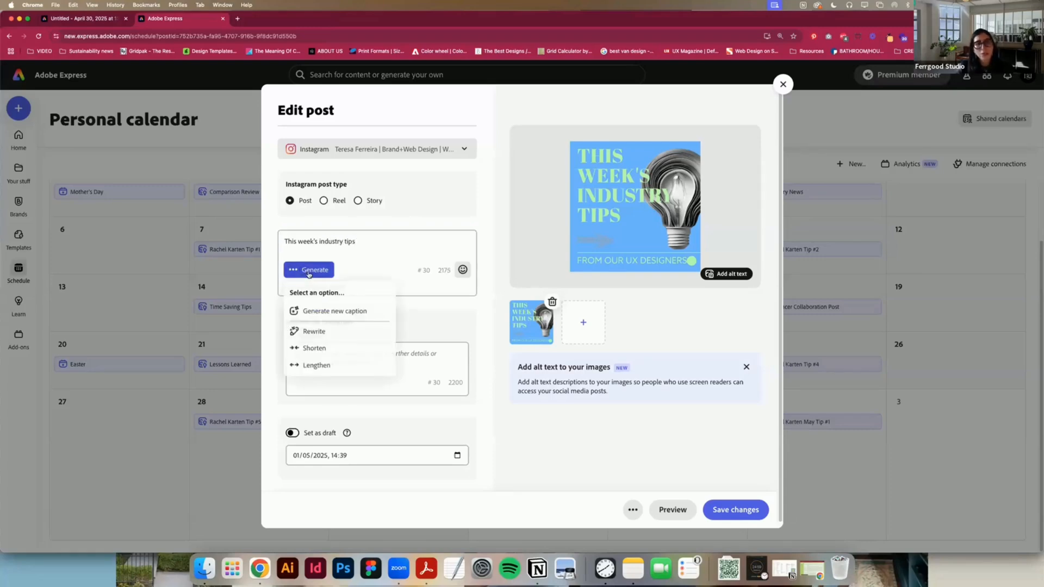
pyautogui.click(330, 312)
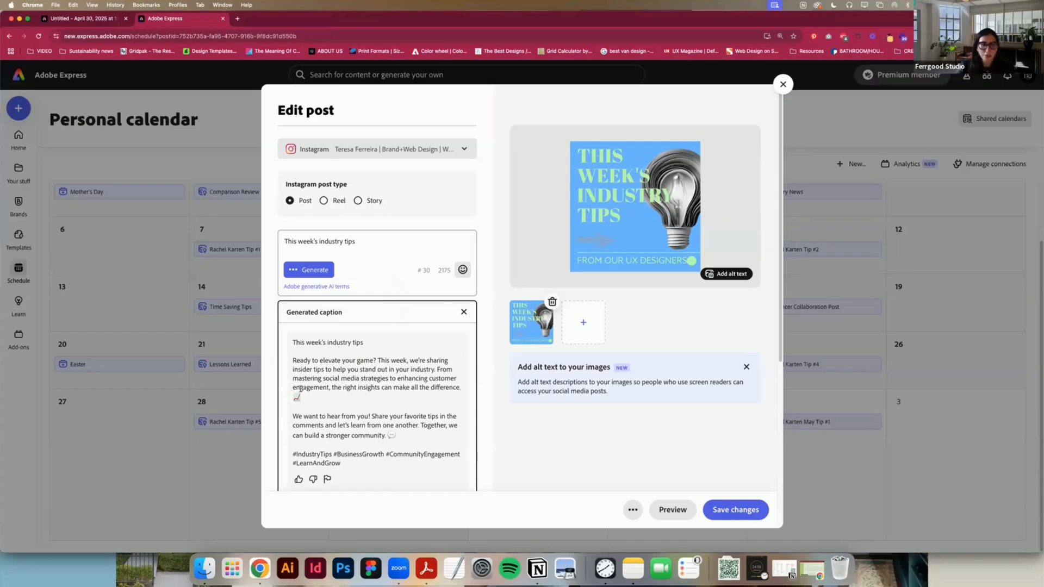
pyautogui.scroll(-3, 300, 389)
pyautogui.click(310, 422)
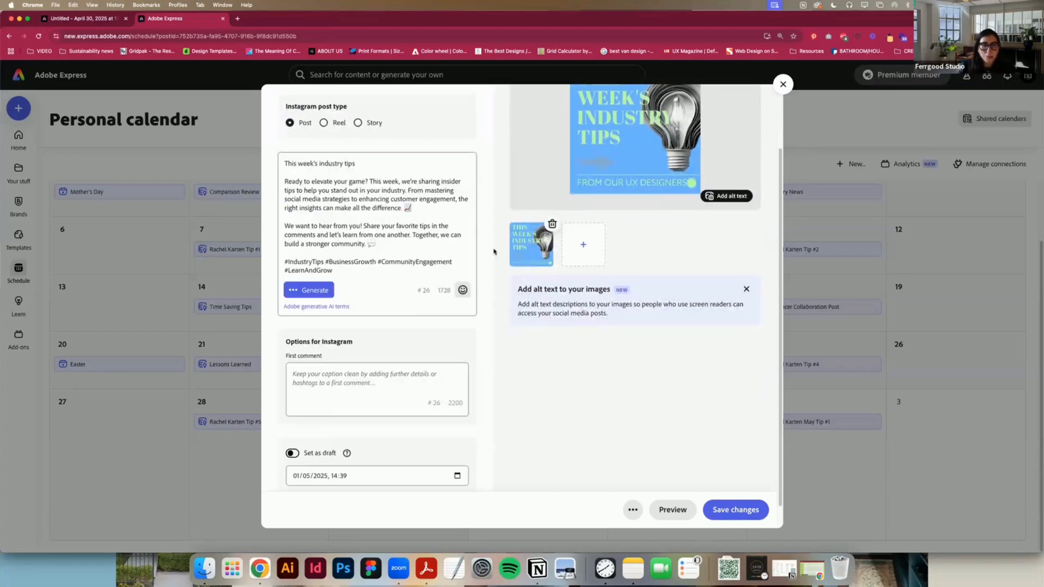
pyautogui.click(743, 513)
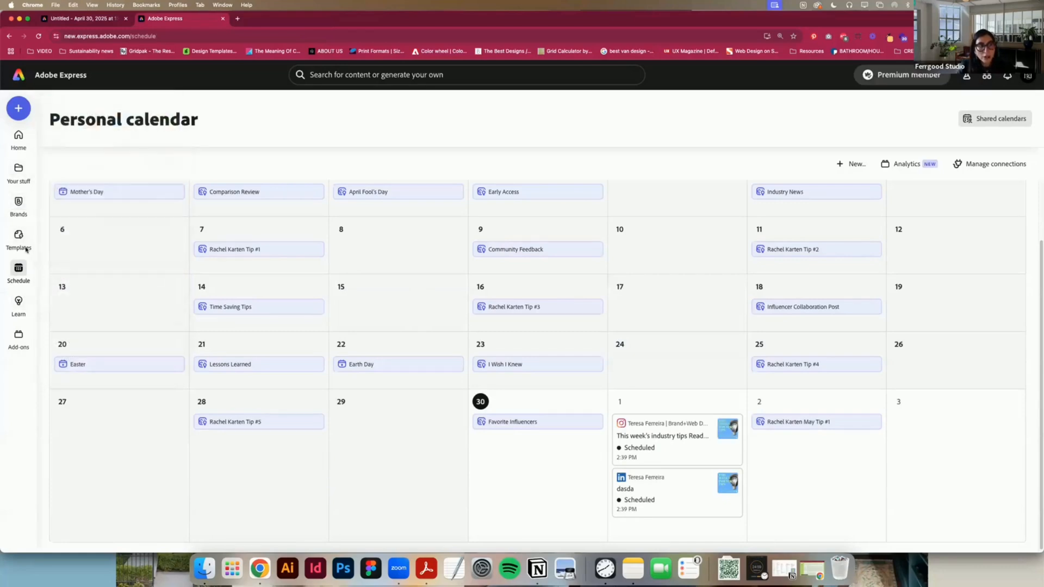
# Step: Return to the home page and open the recent "This week's industry tips" carousel file
pyautogui.click(19, 137)
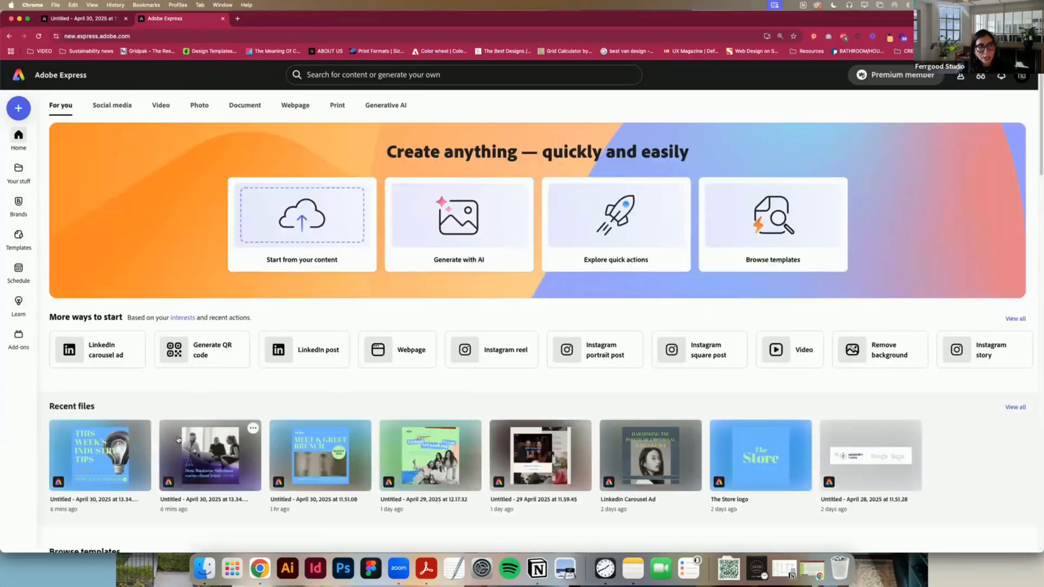
pyautogui.scroll(-1, 177, 439)
pyautogui.click(152, 411)
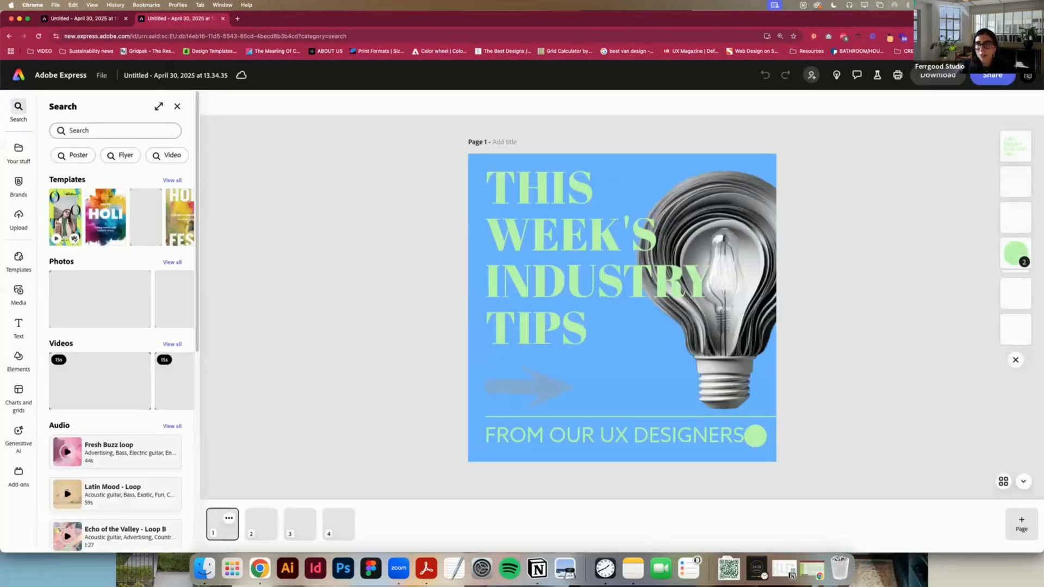
# Step: Review the carousel's sharing options, including invitations, link access and posting choices
pyautogui.click(1002, 76)
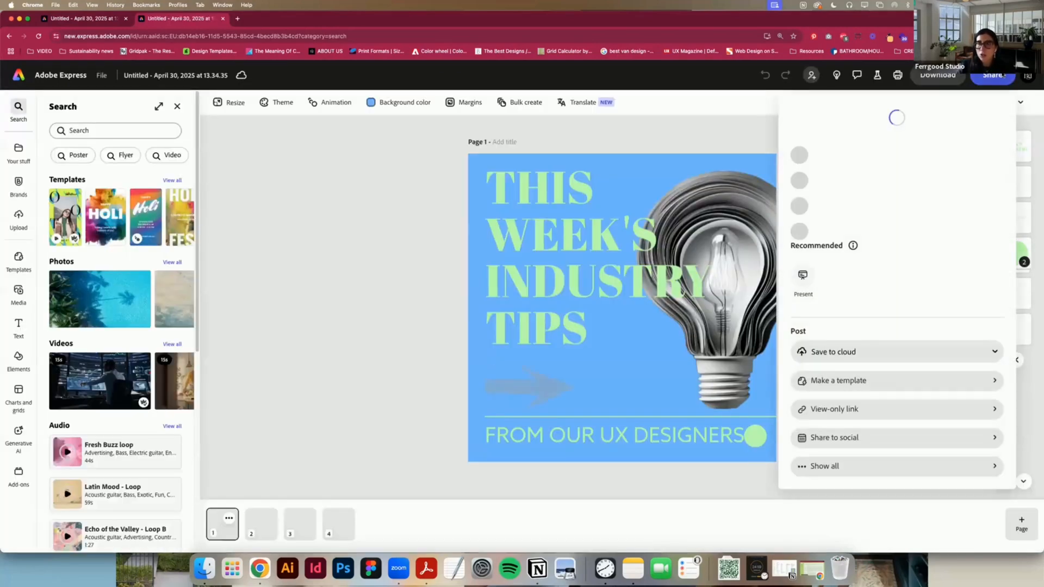
pyautogui.click(1002, 75)
pyautogui.click(1002, 75)
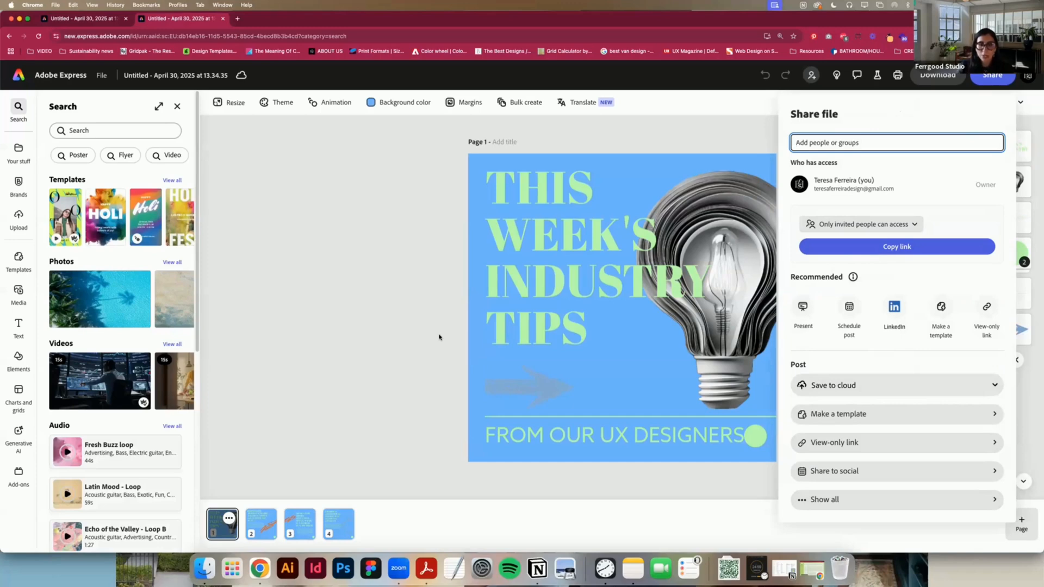
pyautogui.click(737, 137)
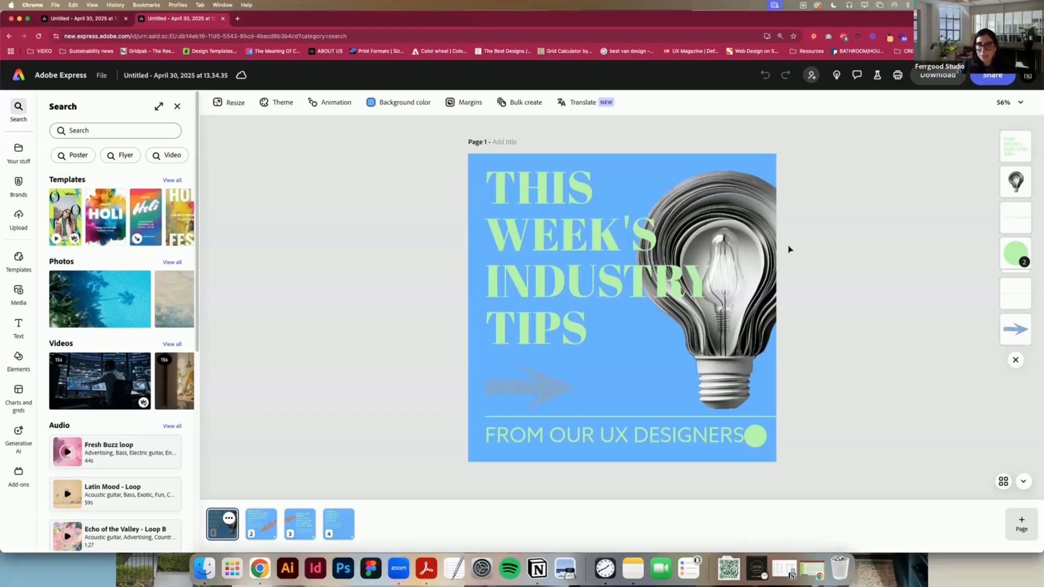
# Step: Apply the Slide entrance animation to the "This week's industry tips" headline on page 1 and preview it
pyautogui.click(497, 218)
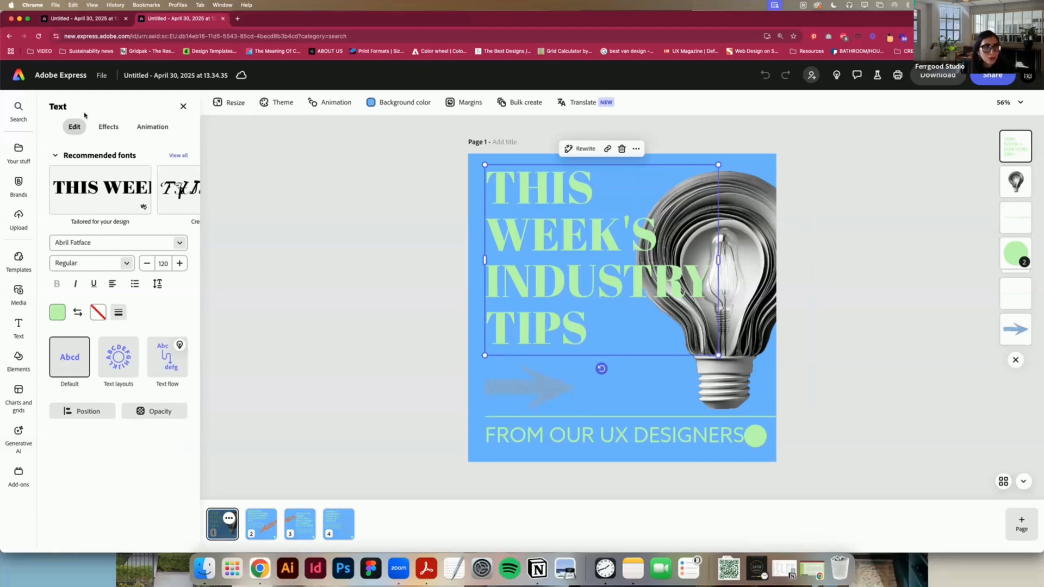
pyautogui.click(150, 127)
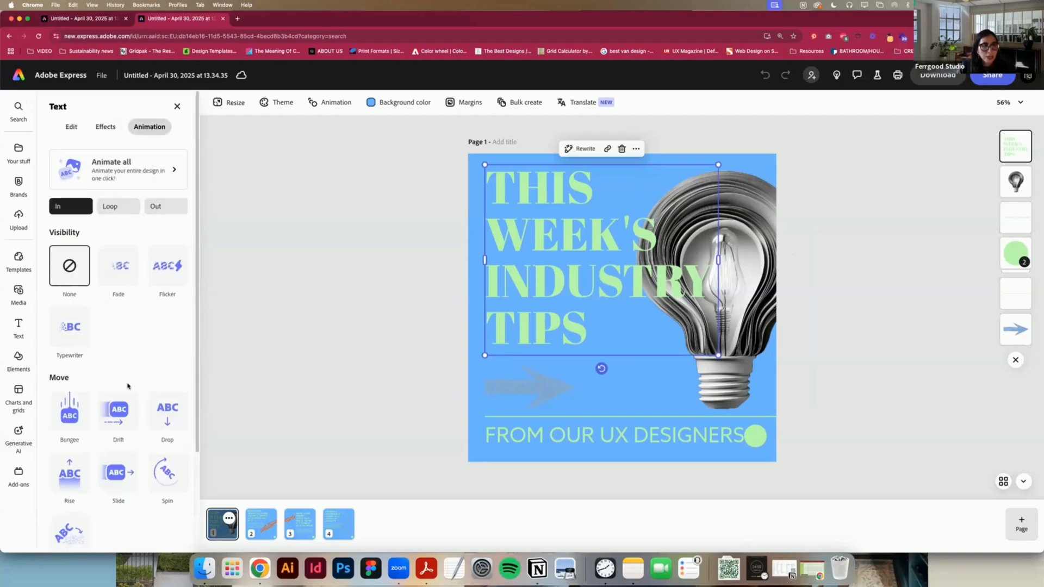
pyautogui.scroll(-5, 154, 366)
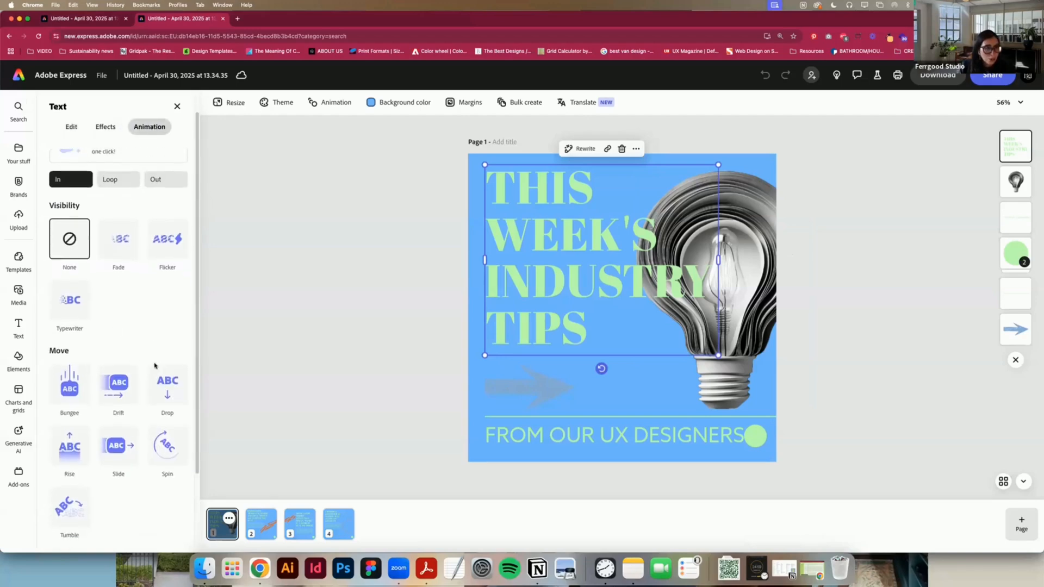
pyautogui.scroll(5, 155, 368)
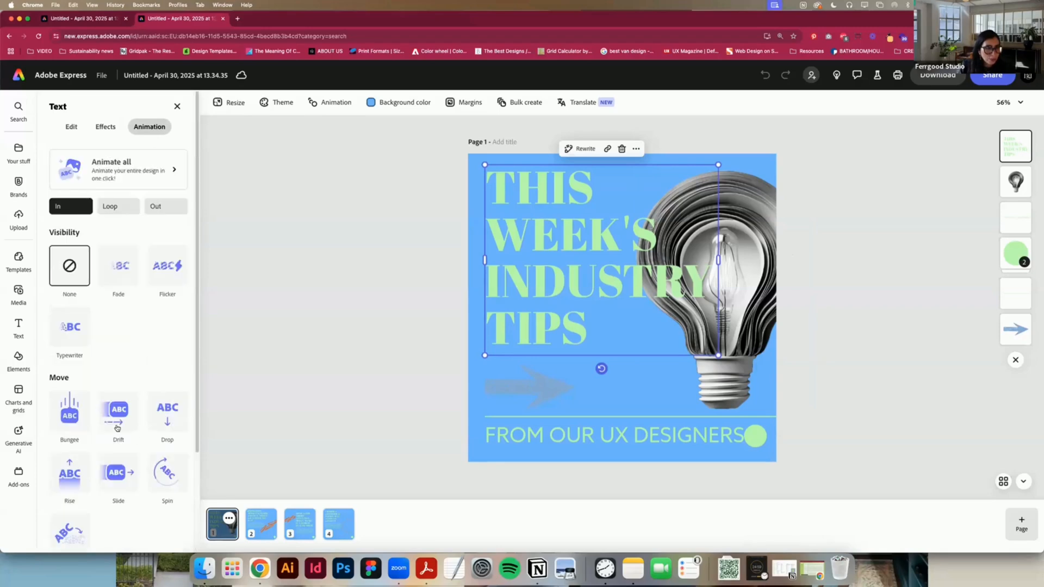
pyautogui.click(117, 479)
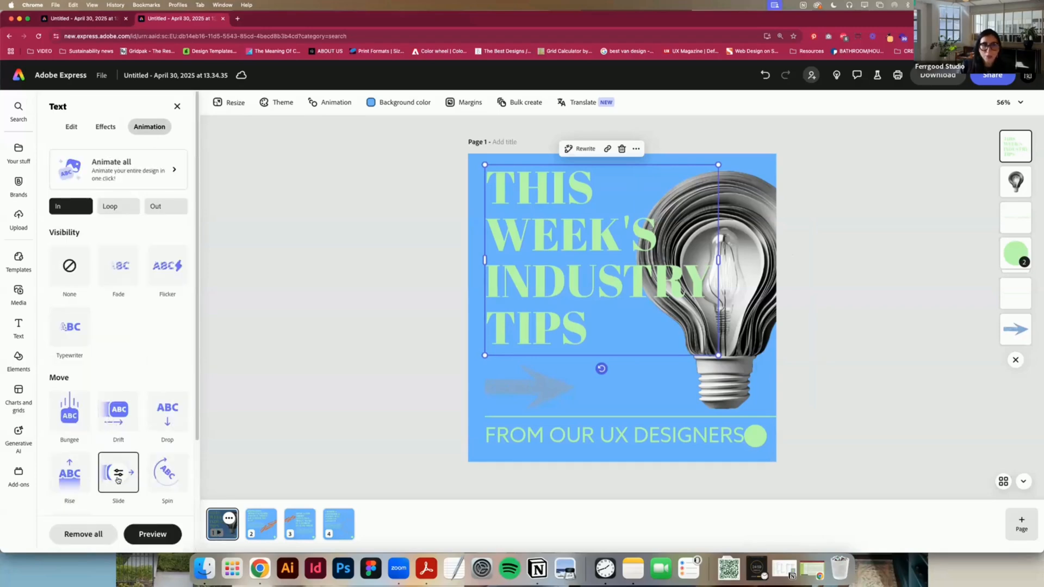
pyautogui.click(155, 536)
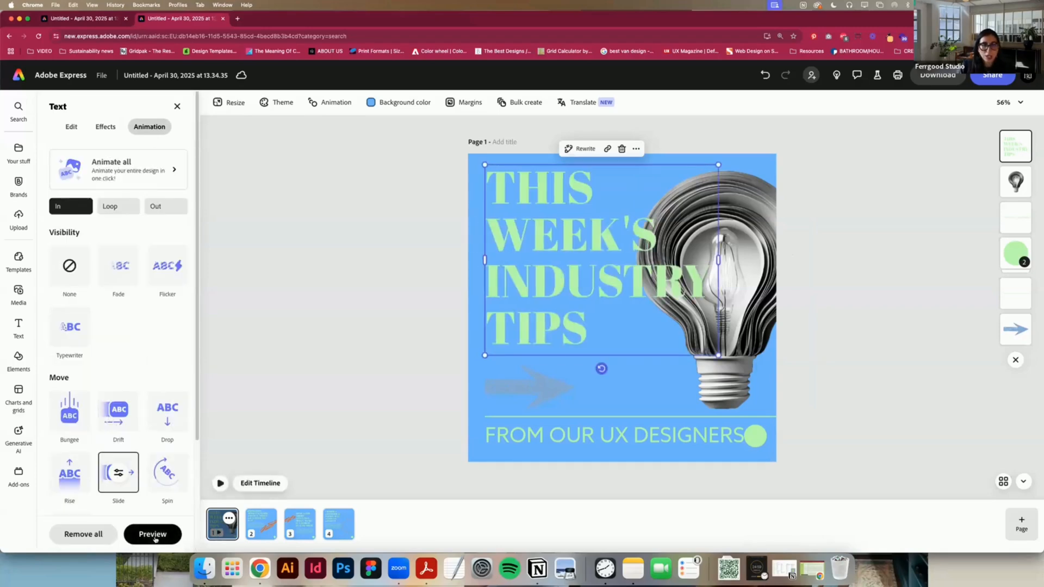
# Step: Apply the Wobble dynamic animation to the light bulb image on page 1
pyautogui.click(777, 310)
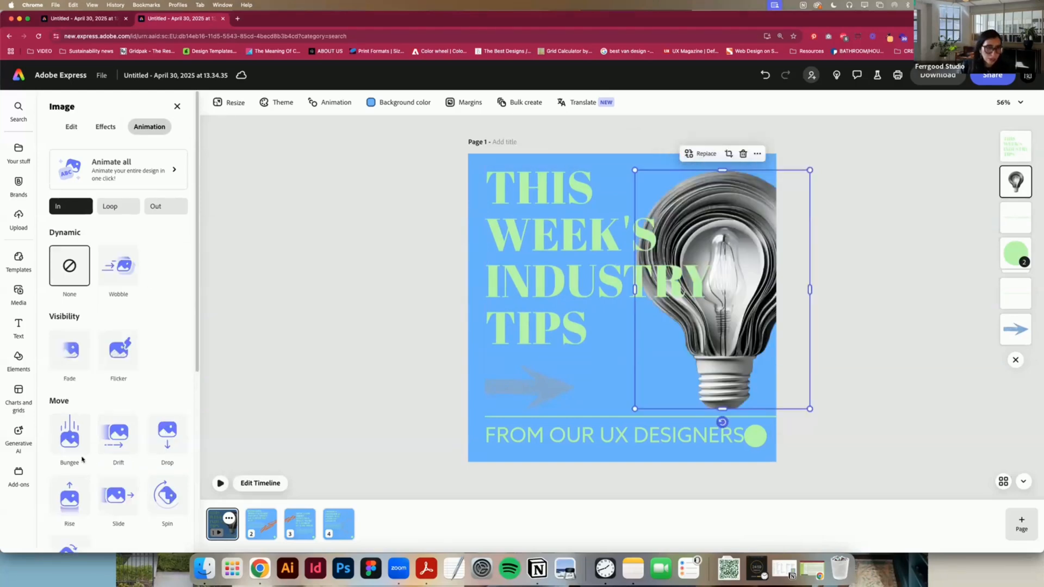
pyautogui.scroll(-3, 103, 466)
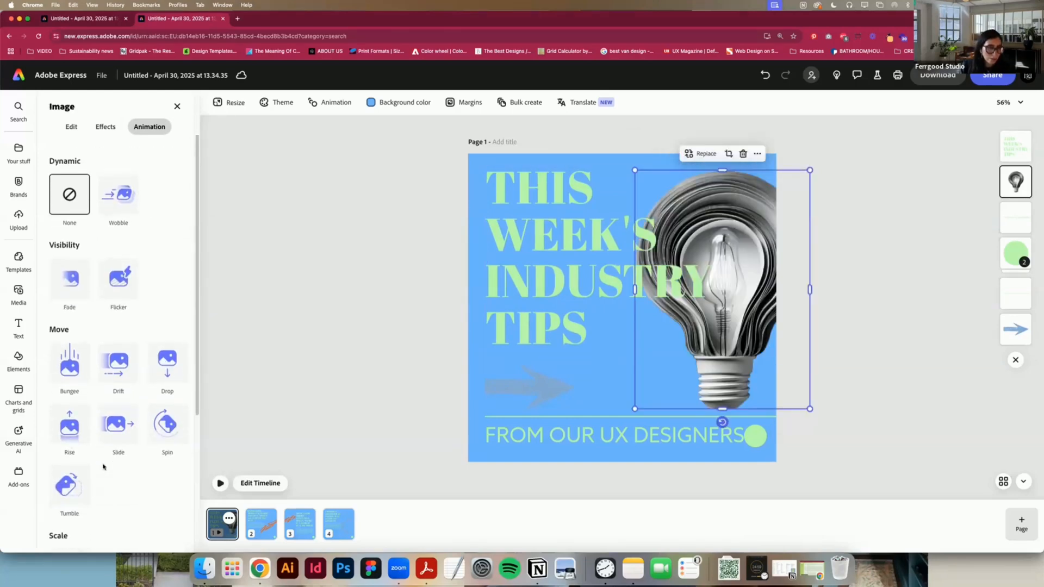
pyautogui.click(127, 201)
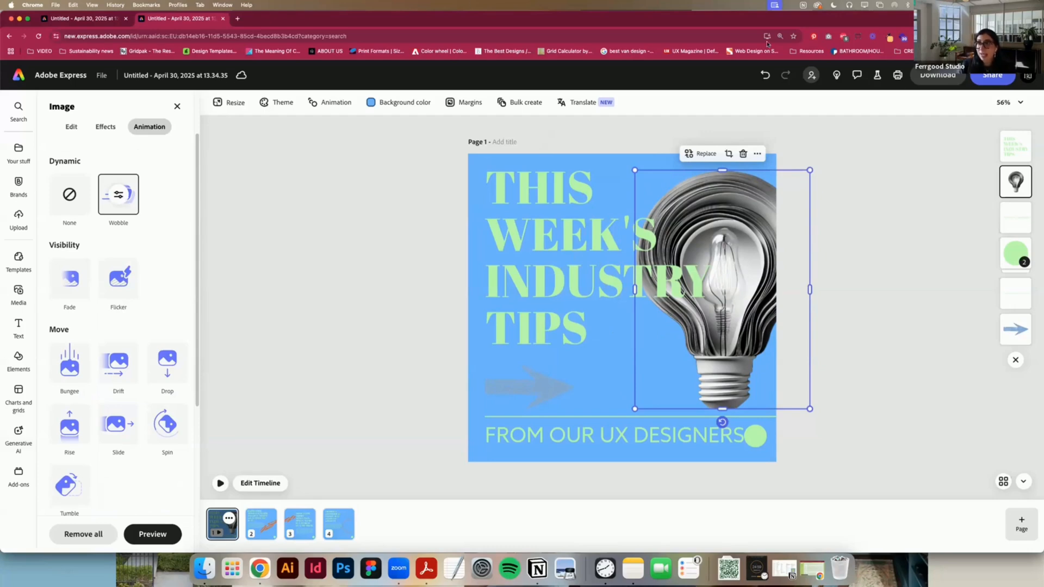
# Step: Review the download settings and available file formats for the animated page 1
pyautogui.click(999, 76)
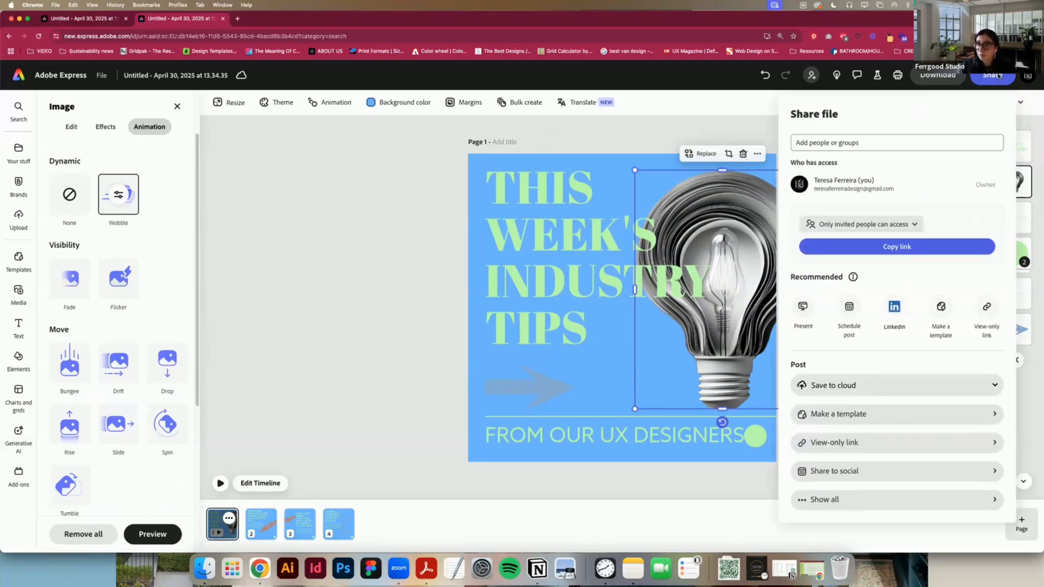
pyautogui.click(953, 76)
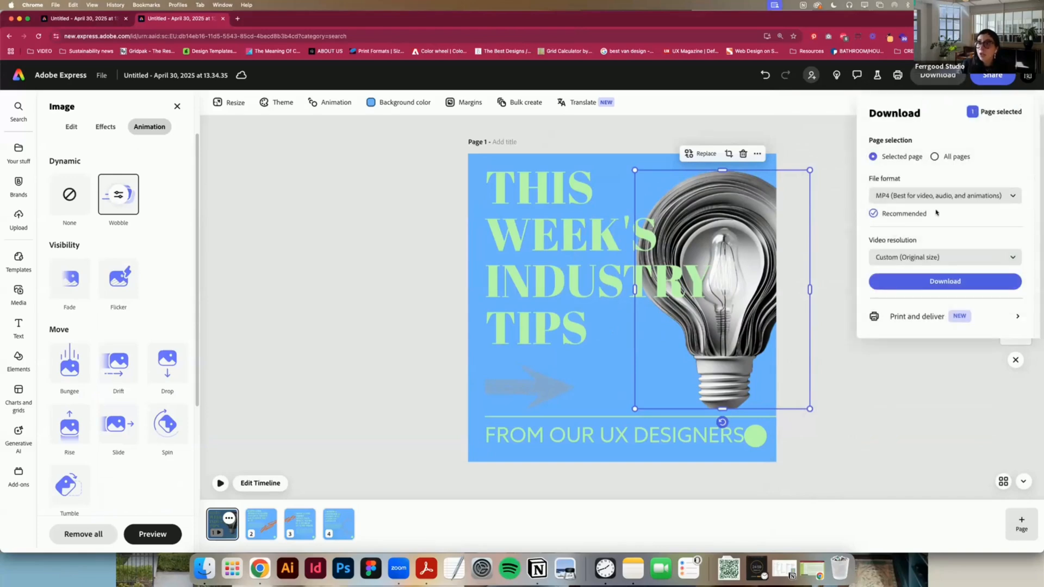
pyautogui.click(936, 200)
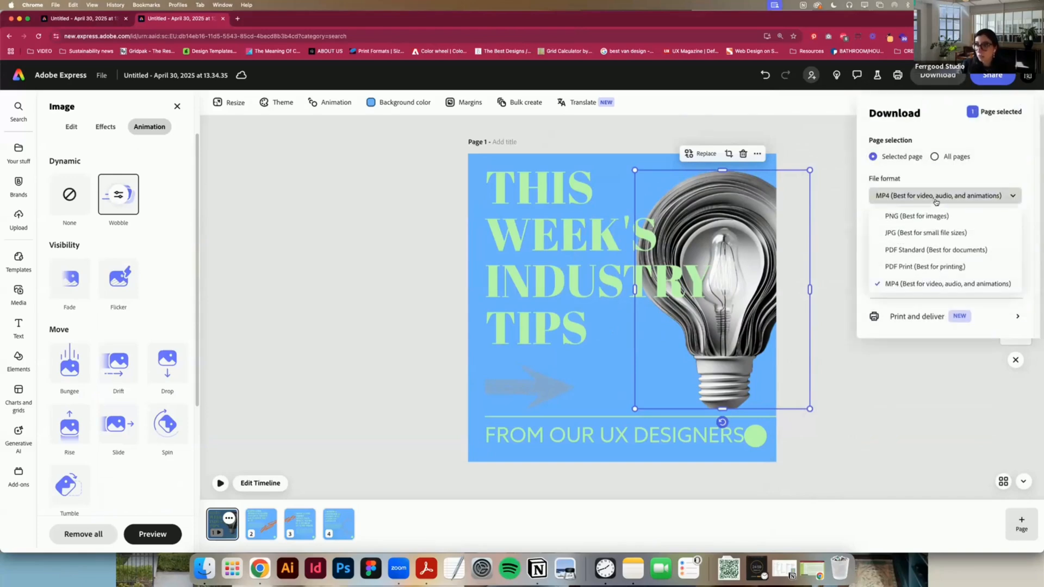
pyautogui.click(935, 200)
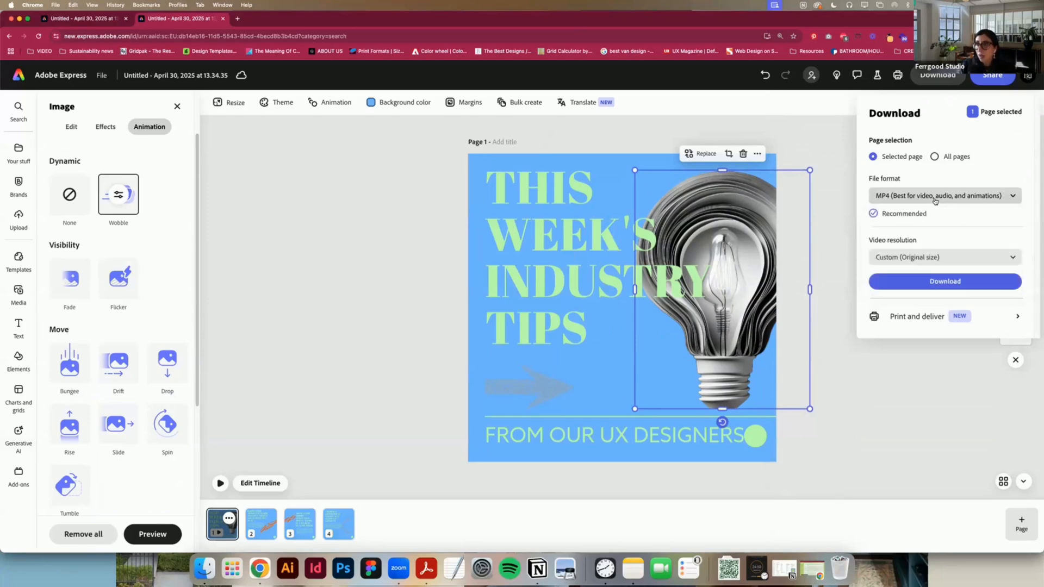
pyautogui.click(835, 181)
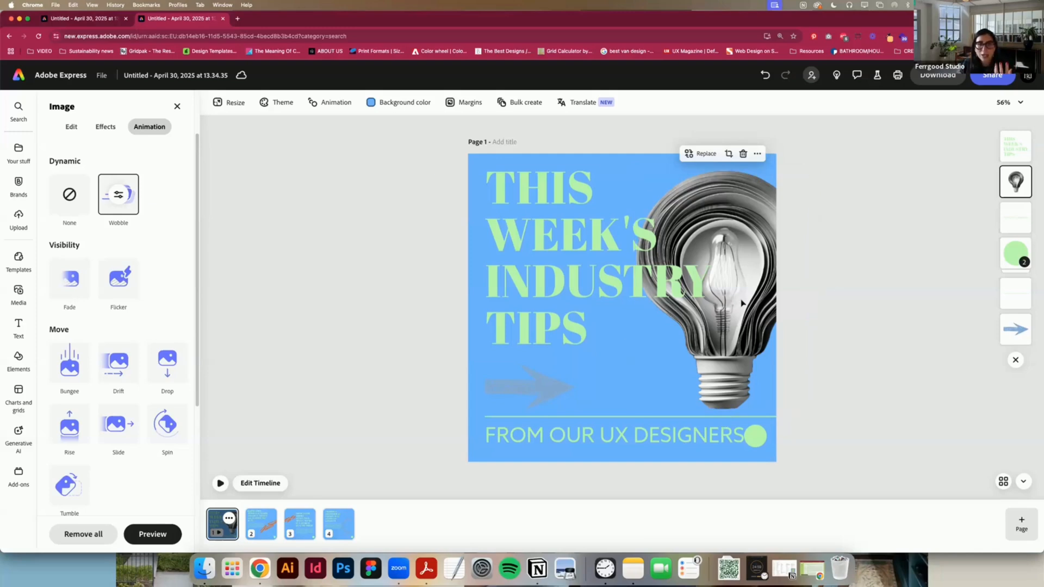
# Step: Generate similar images from the light bulb reference using the description "coffee cup"
pyautogui.click(739, 275)
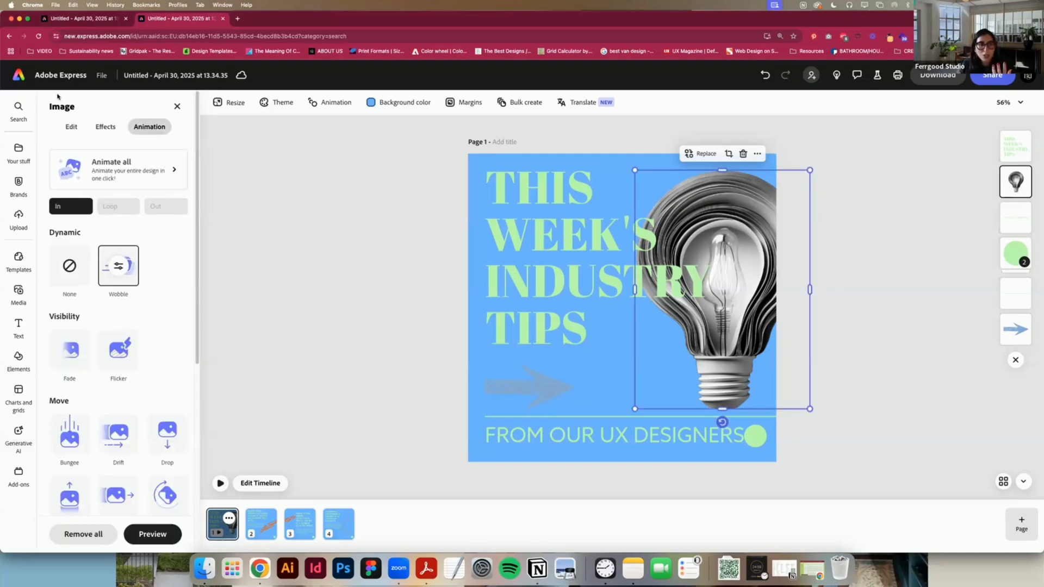
pyautogui.click(69, 128)
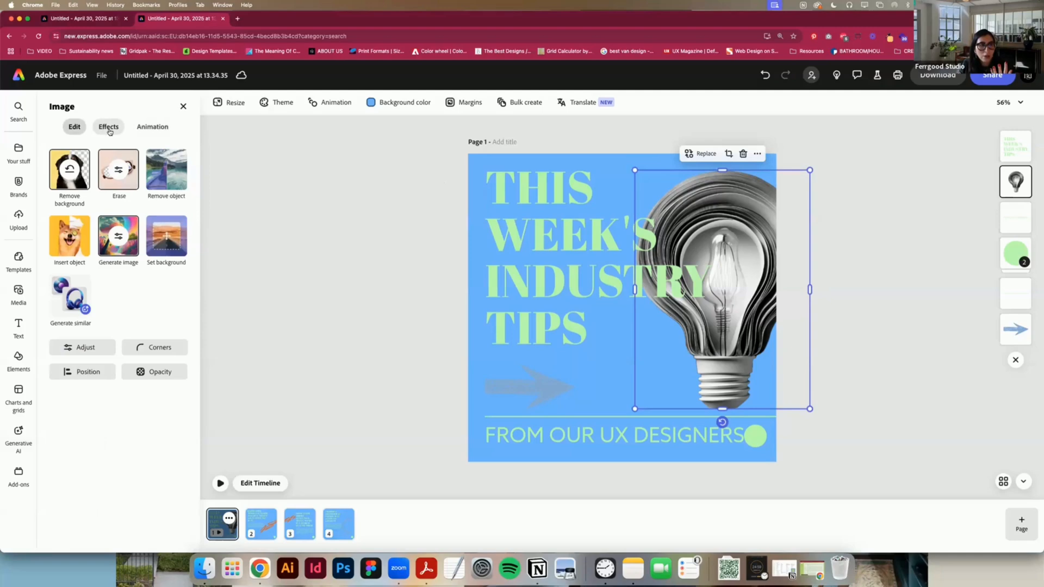
pyautogui.click(66, 293)
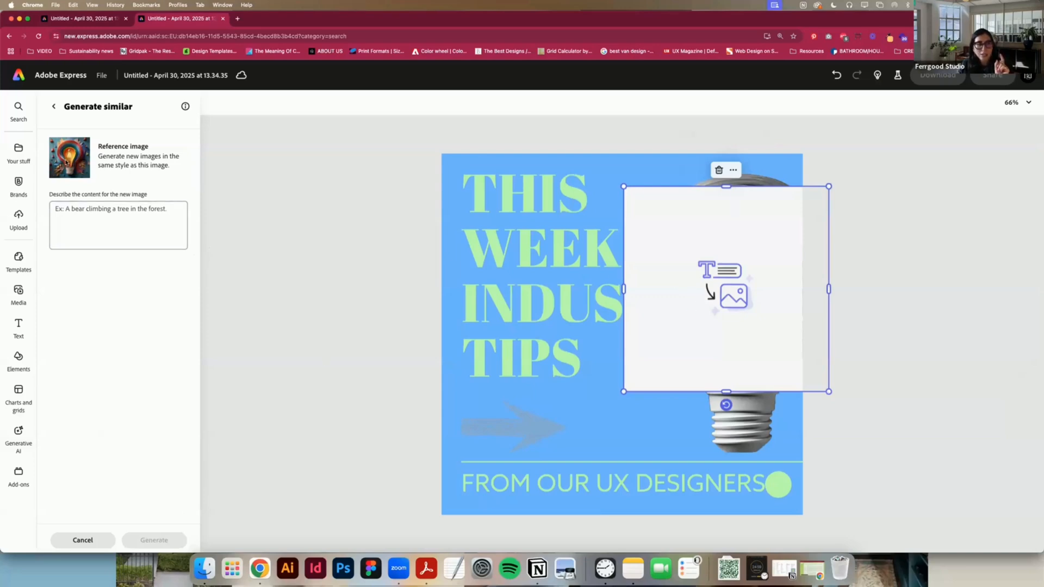
pyautogui.click(117, 220)
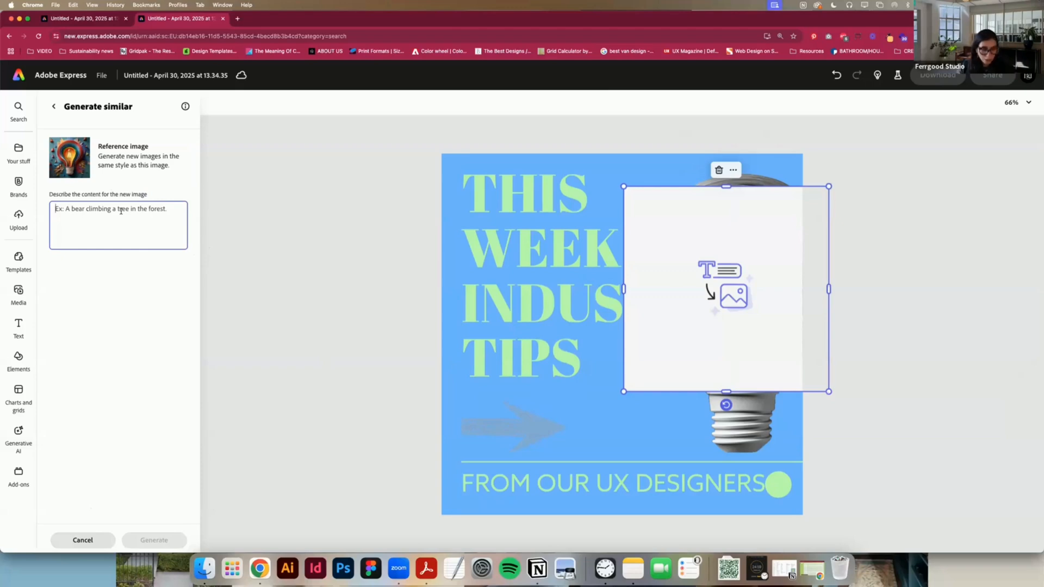
pyautogui.write('coffee ')
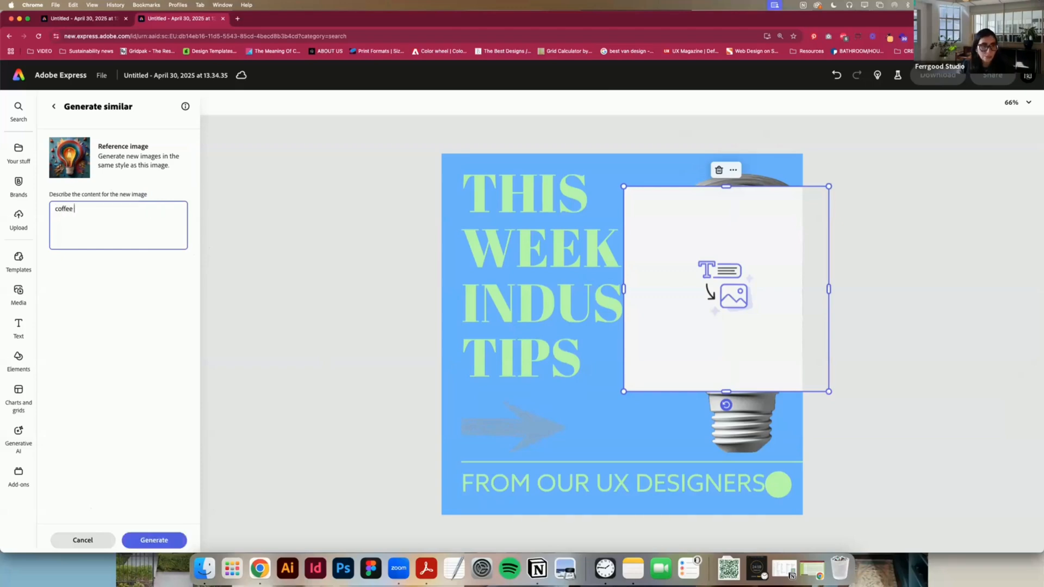
pyautogui.write('cup')
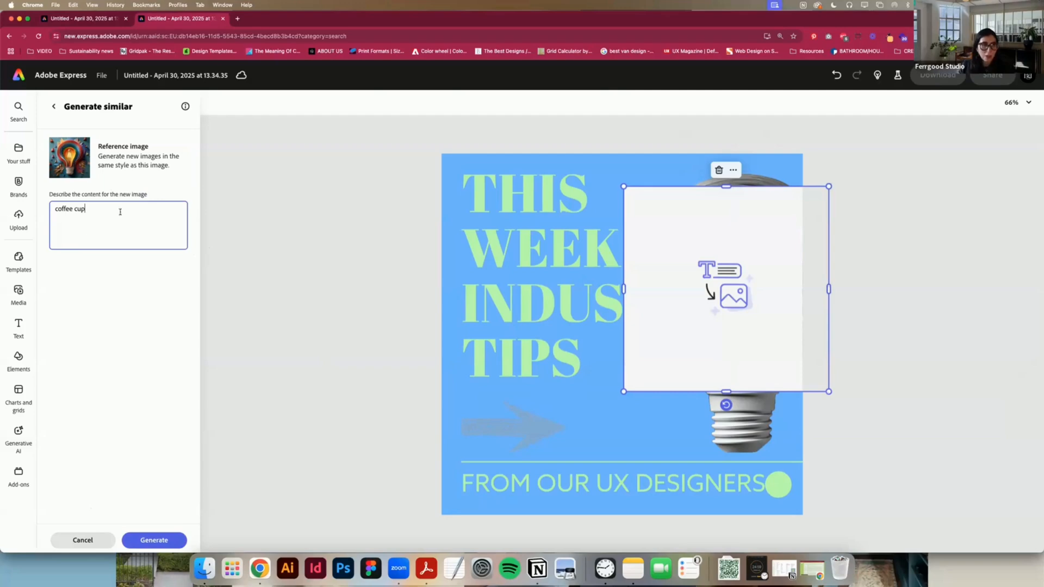
pyautogui.click(166, 541)
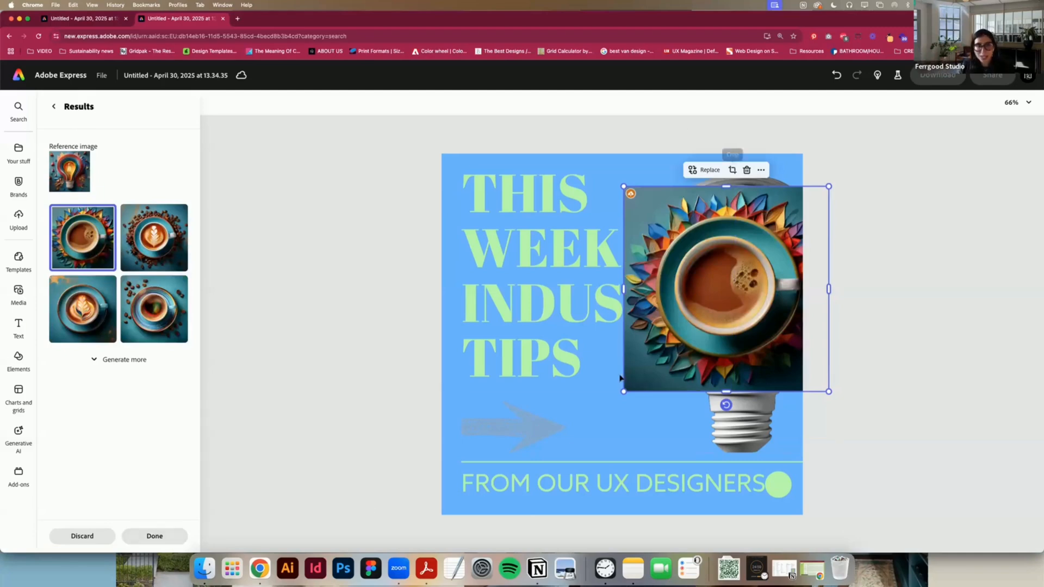
# Step: Try the latte-art coffee cup variation, recheck the prompt, and switch back to the variation with colourful paper petals
pyautogui.click(87, 305)
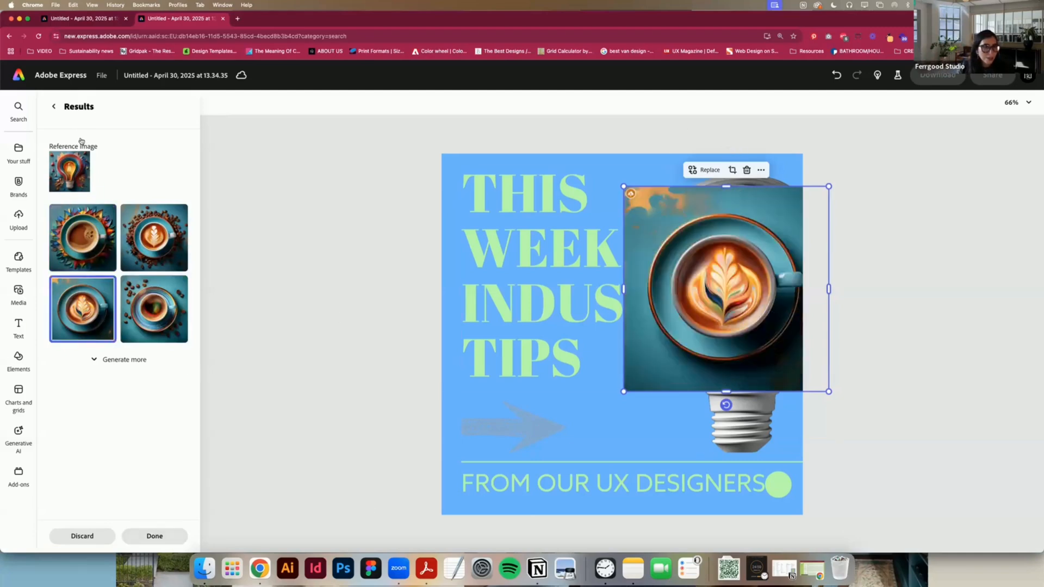
pyautogui.click(53, 106)
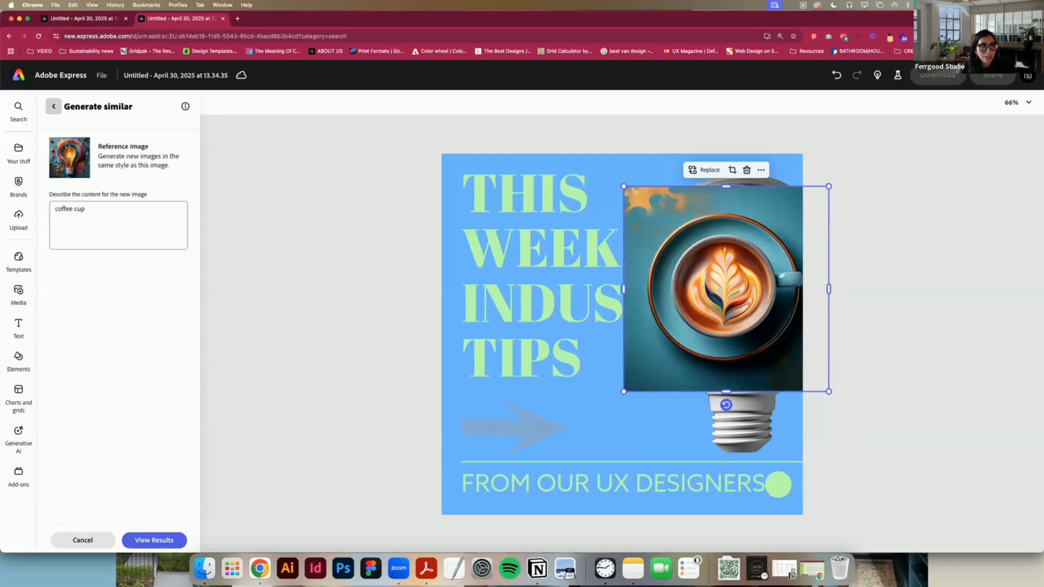
pyautogui.click(161, 539)
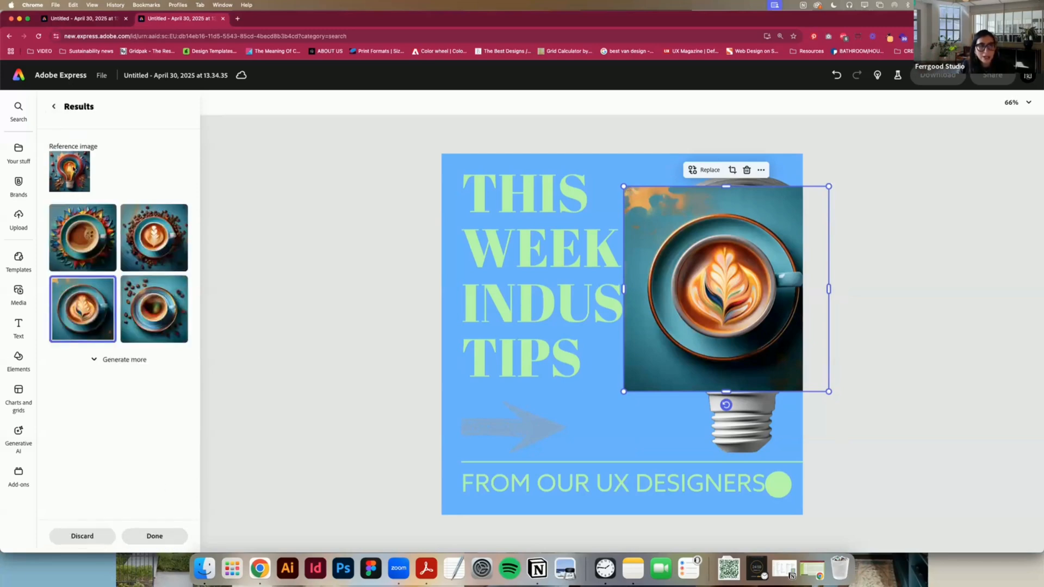
pyautogui.click(78, 236)
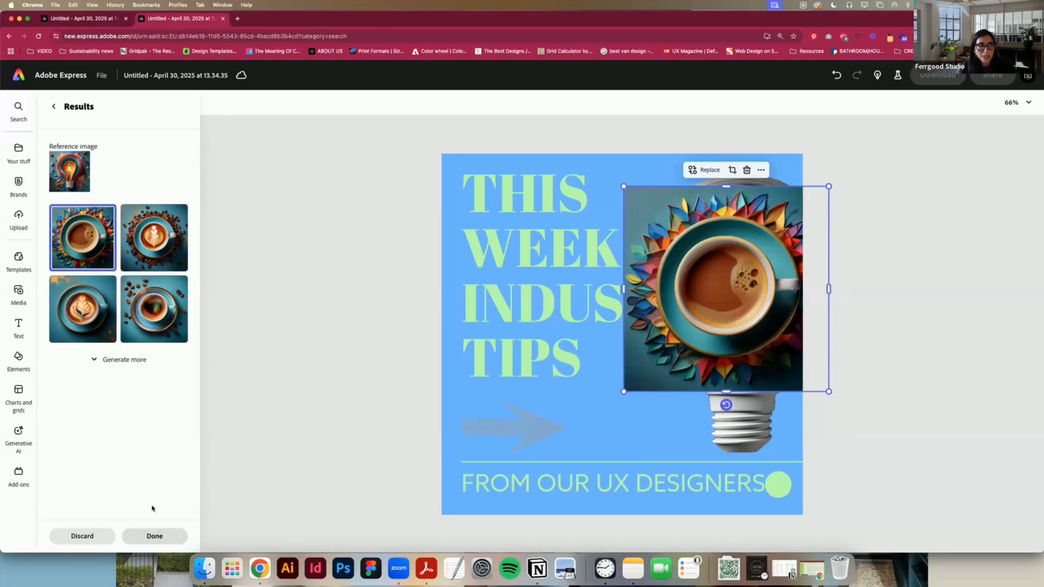
# Step: Leave the similar-image generator and remove the generated coffee cup picture from page 1
pyautogui.click(55, 112)
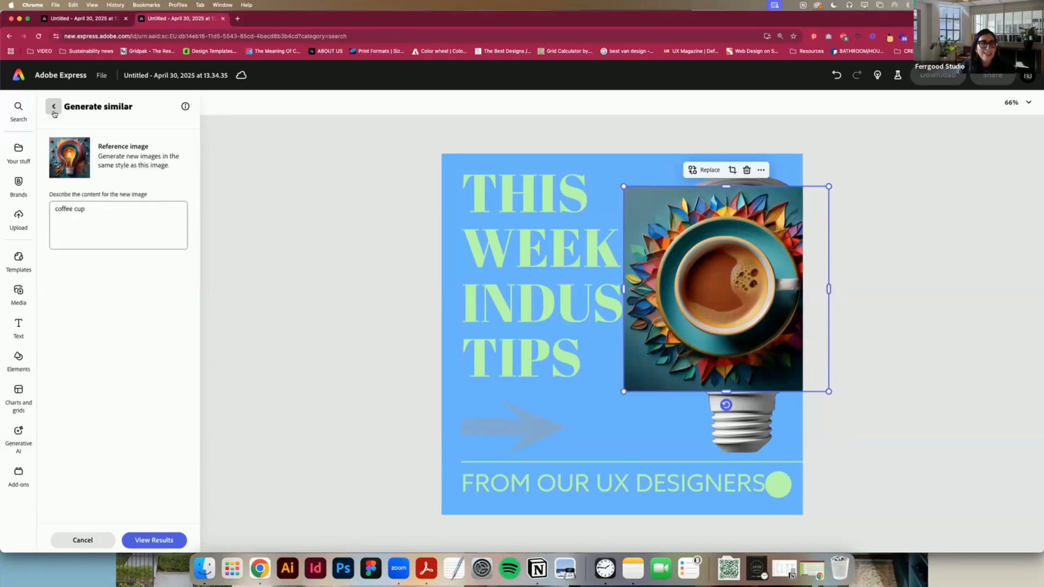
pyautogui.click(55, 114)
pyautogui.press('Delete')
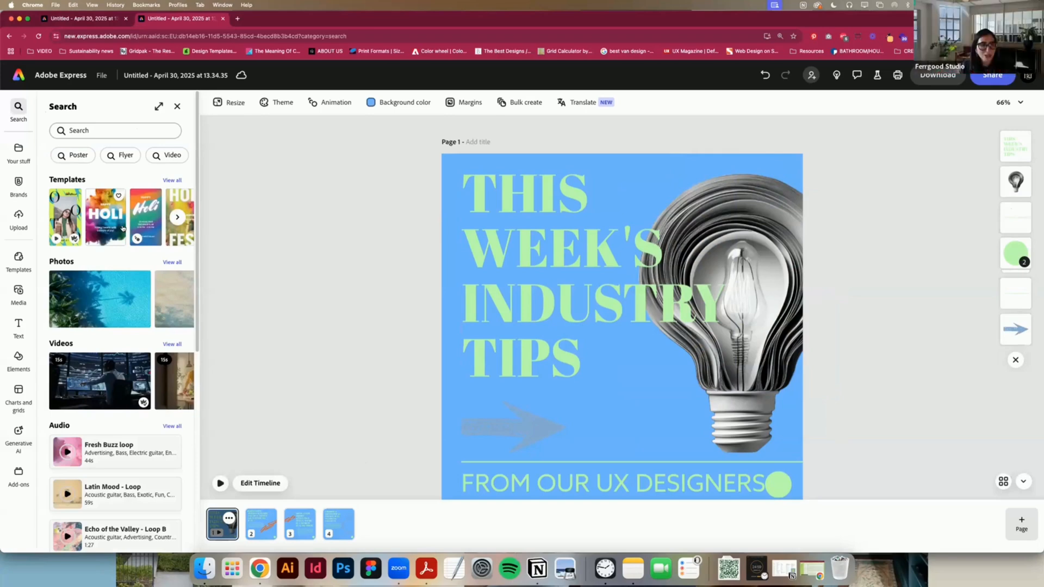
# Step: Examine the additional arrangement, locking and comment options for the light bulb image
pyautogui.click(767, 263)
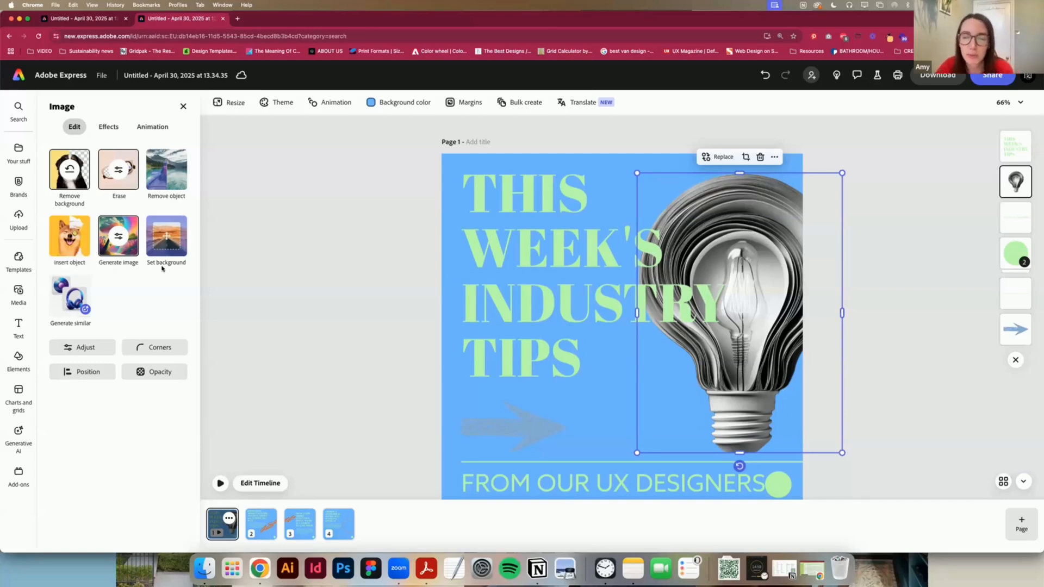
pyautogui.click(772, 158)
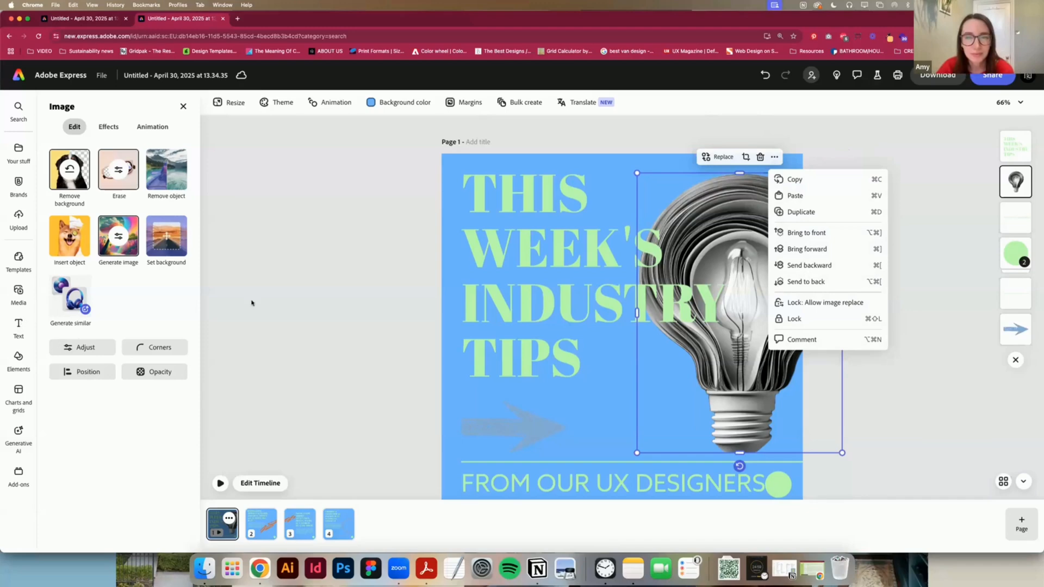
pyautogui.click(331, 299)
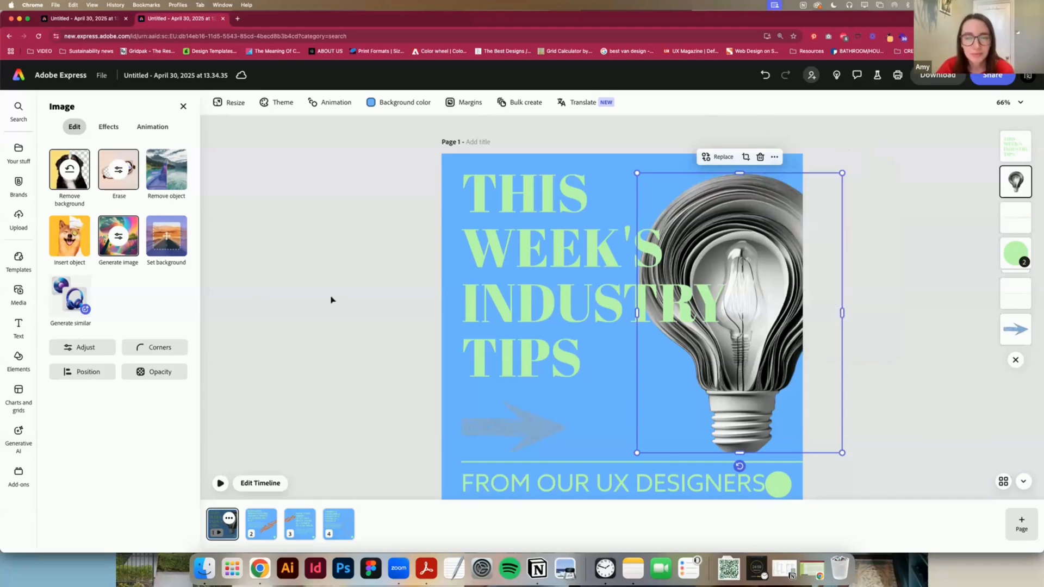
# Step: Return to the home page and look through the full list of quick actions
pyautogui.click(844, 248)
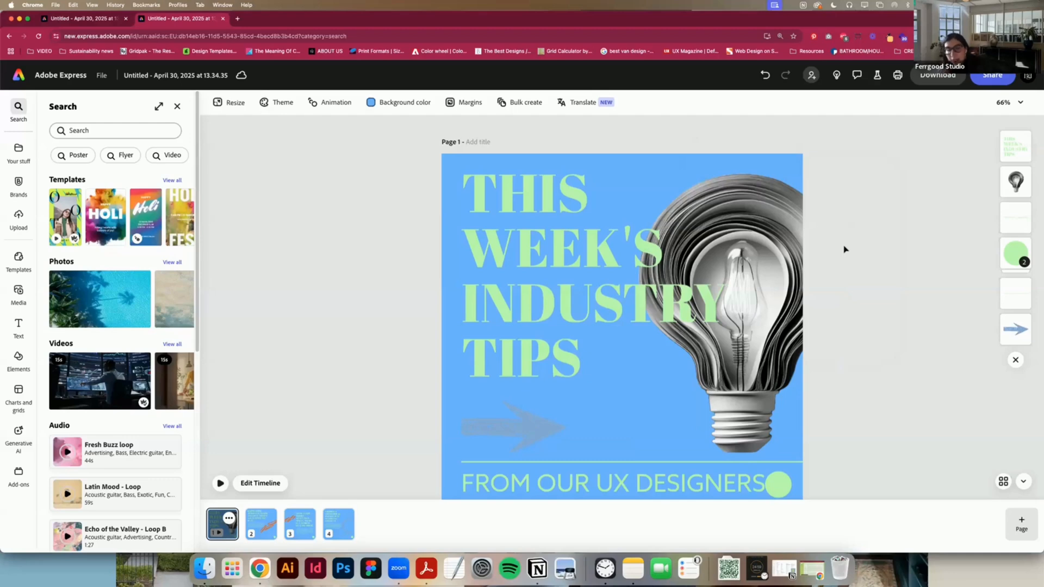
pyautogui.click(18, 184)
pyautogui.click(18, 75)
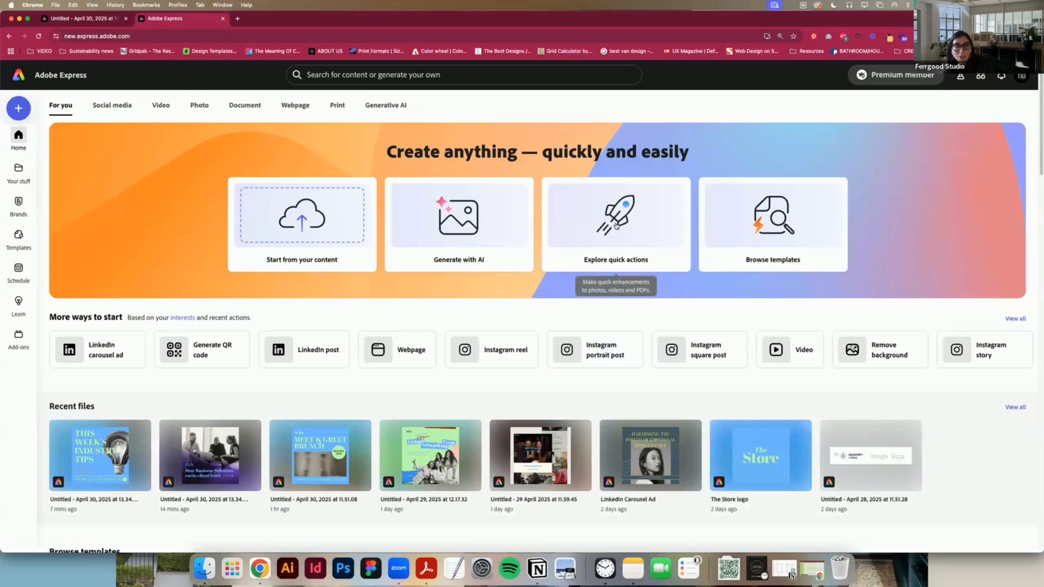
pyautogui.click(616, 226)
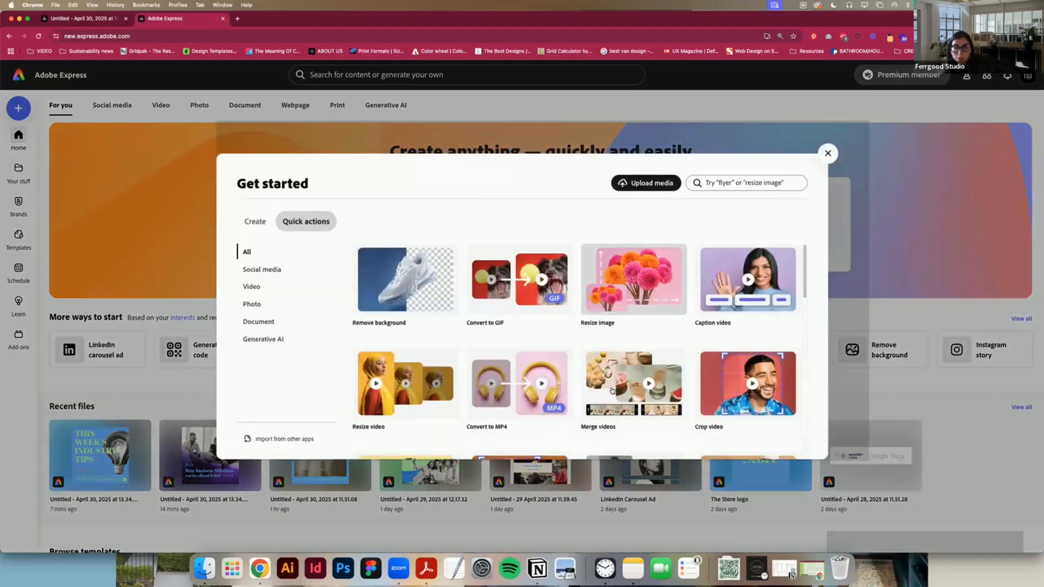
pyautogui.scroll(-5, 612, 390)
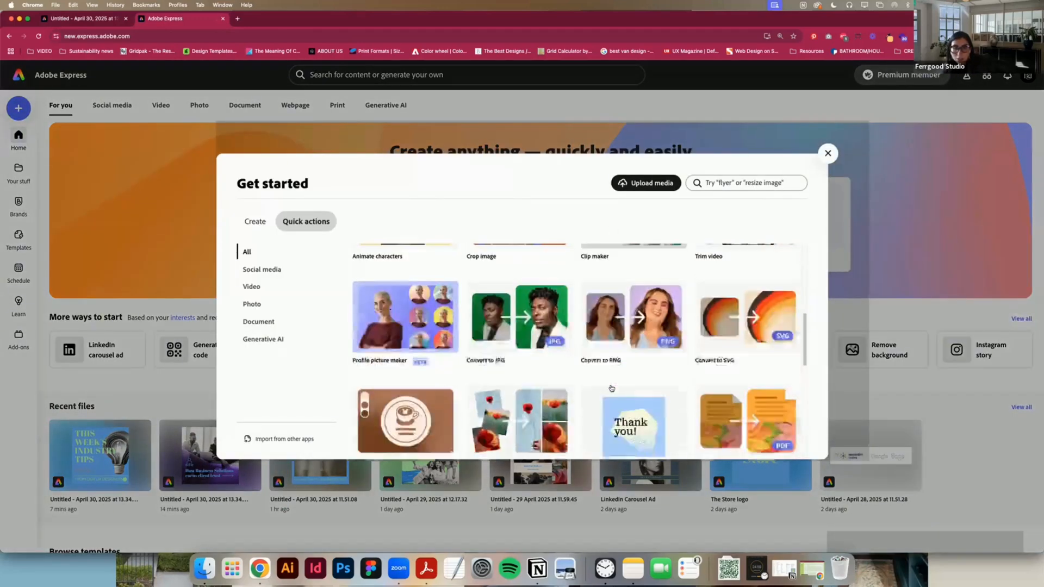
pyautogui.scroll(-10, 611, 388)
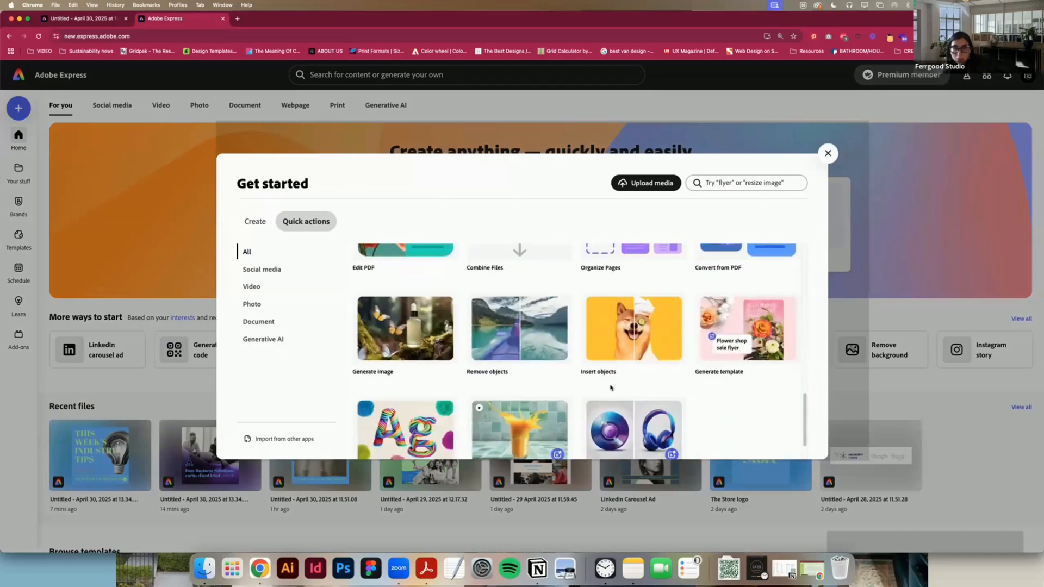
pyautogui.scroll(-2, 610, 388)
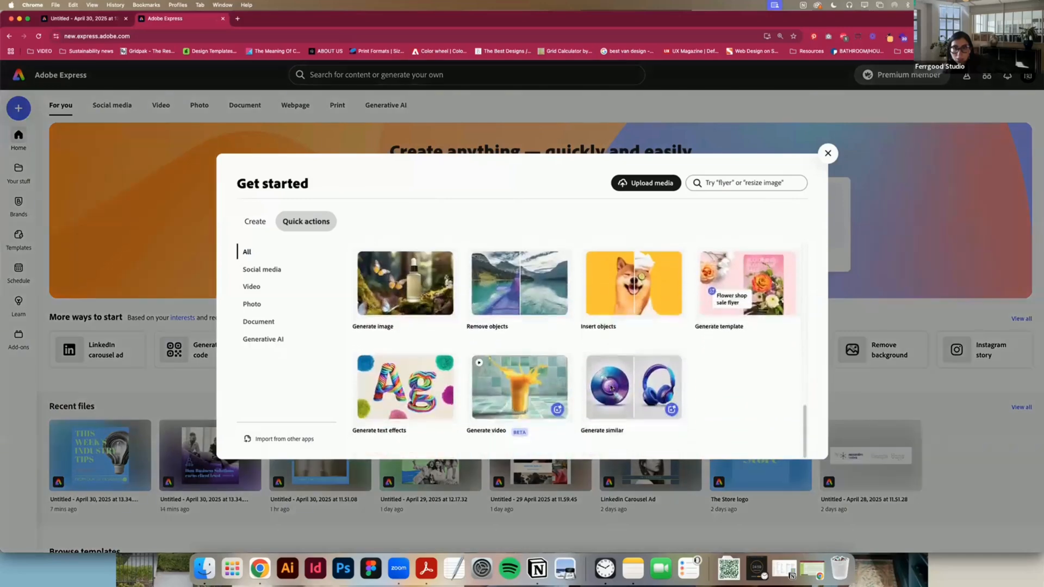
pyautogui.click(831, 154)
# Step: Search for "qr" from the home page and start the Generate QR code quick action
pyautogui.click(443, 74)
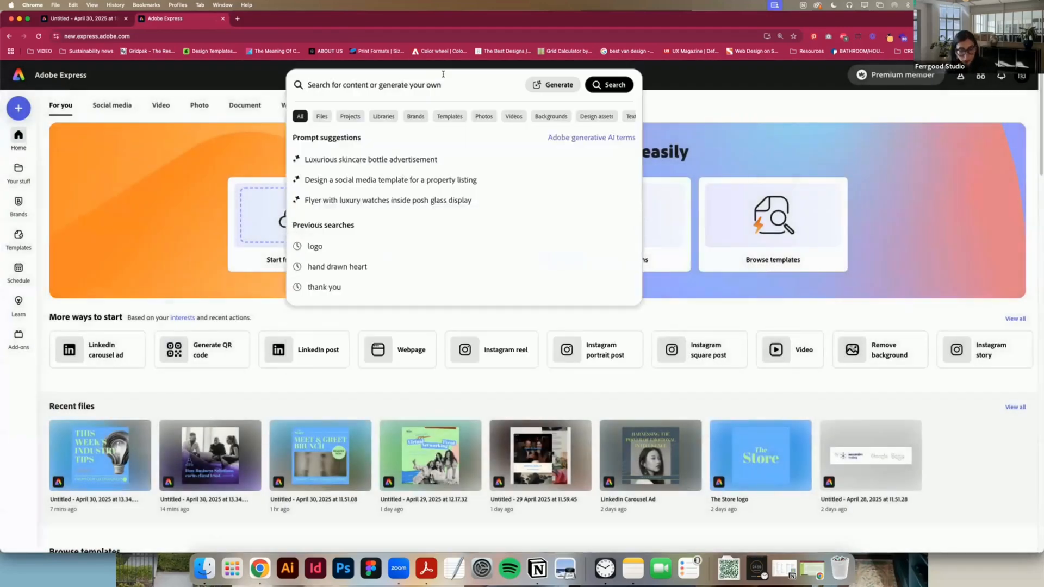
pyautogui.write('qr')
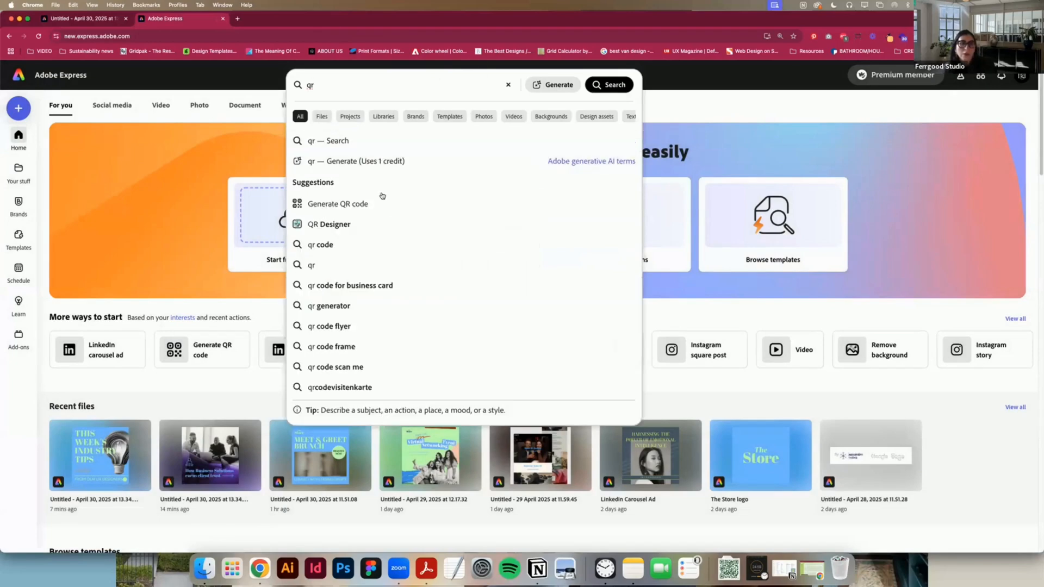
pyautogui.click(382, 203)
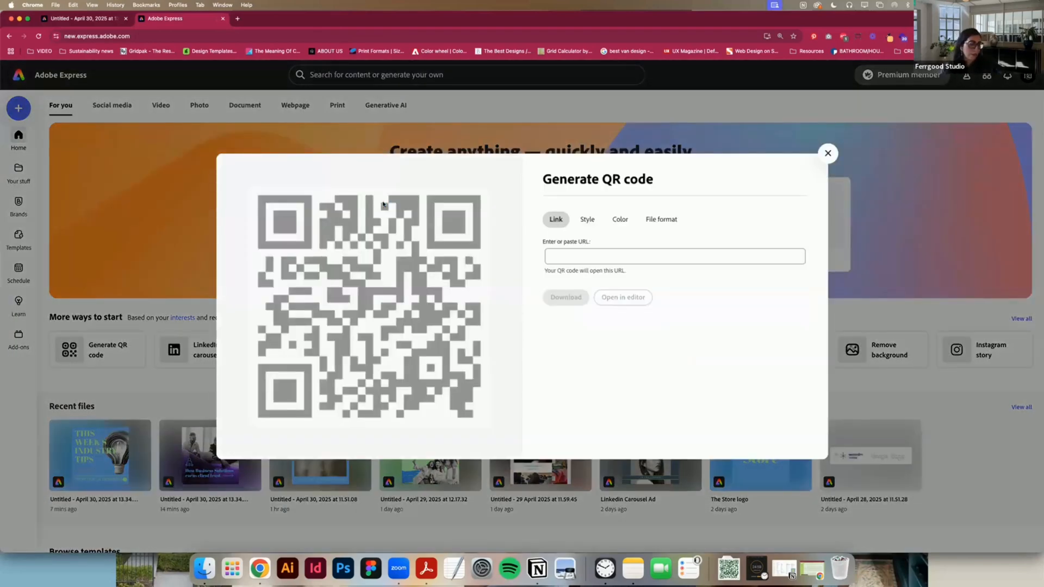
pyautogui.click(653, 256)
pyautogui.click(238, 18)
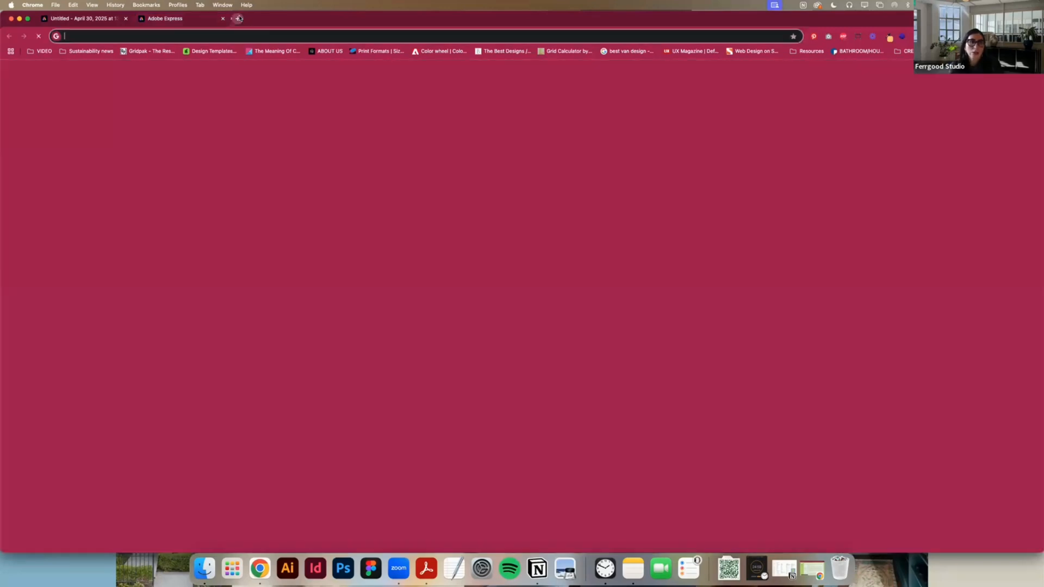
pyautogui.hotkey('ctrl', 'shift', 'Tab')
pyautogui.click(281, 19)
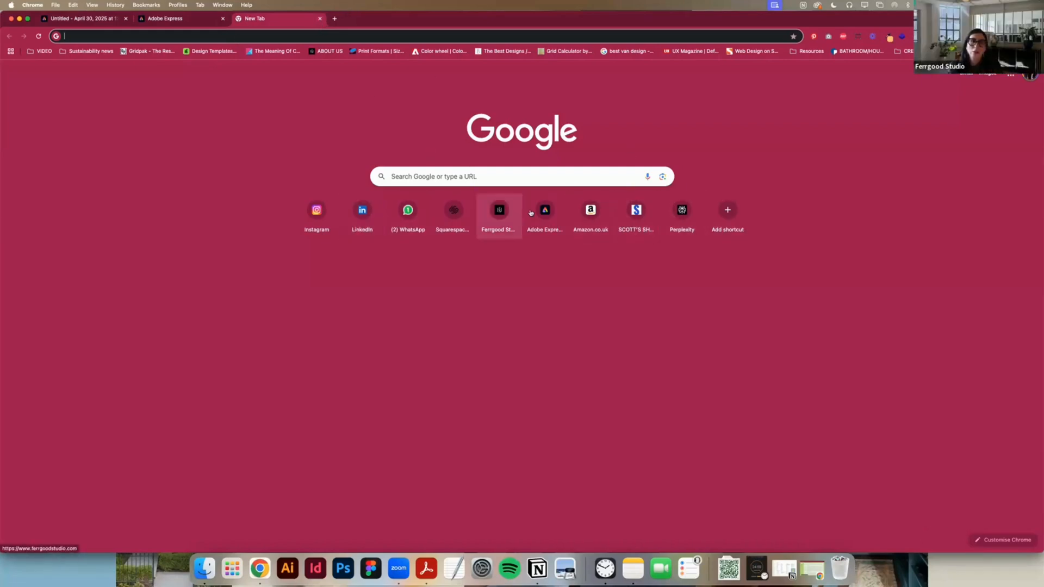
pyautogui.click(494, 206)
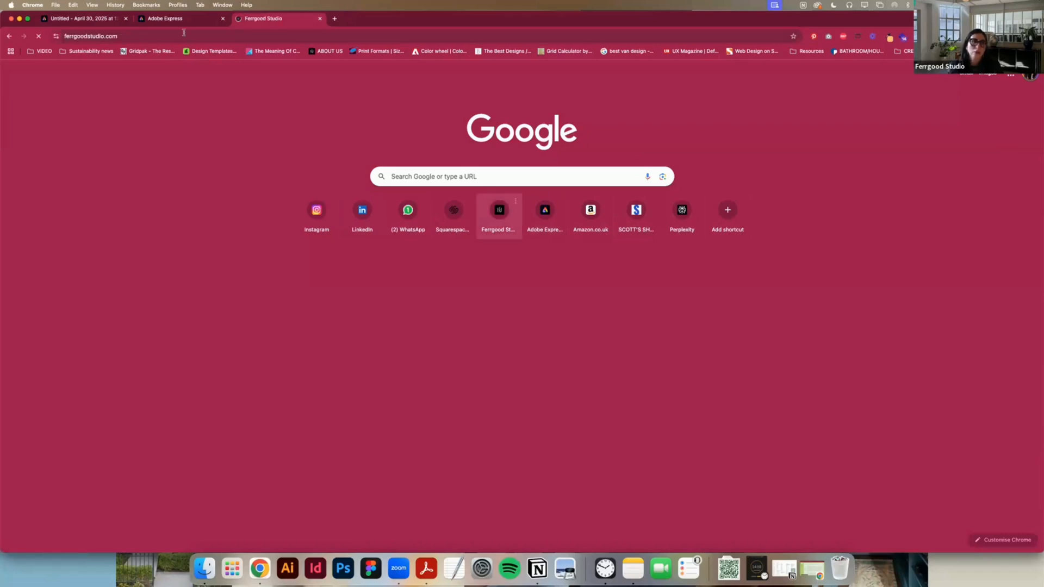
pyautogui.click(185, 32)
pyautogui.press('super+c')
pyautogui.click(166, 18)
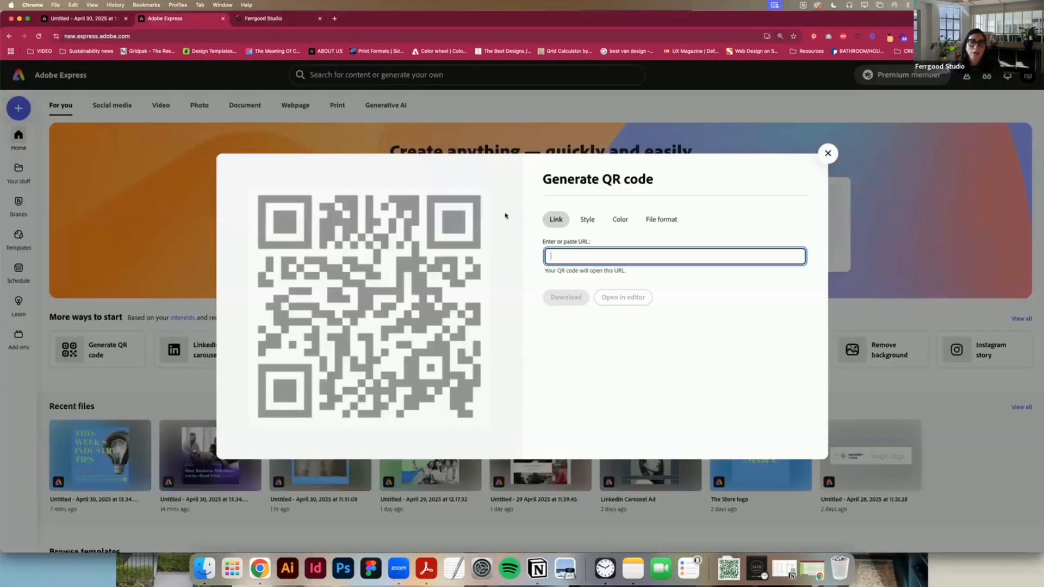
pyautogui.press('super+v')
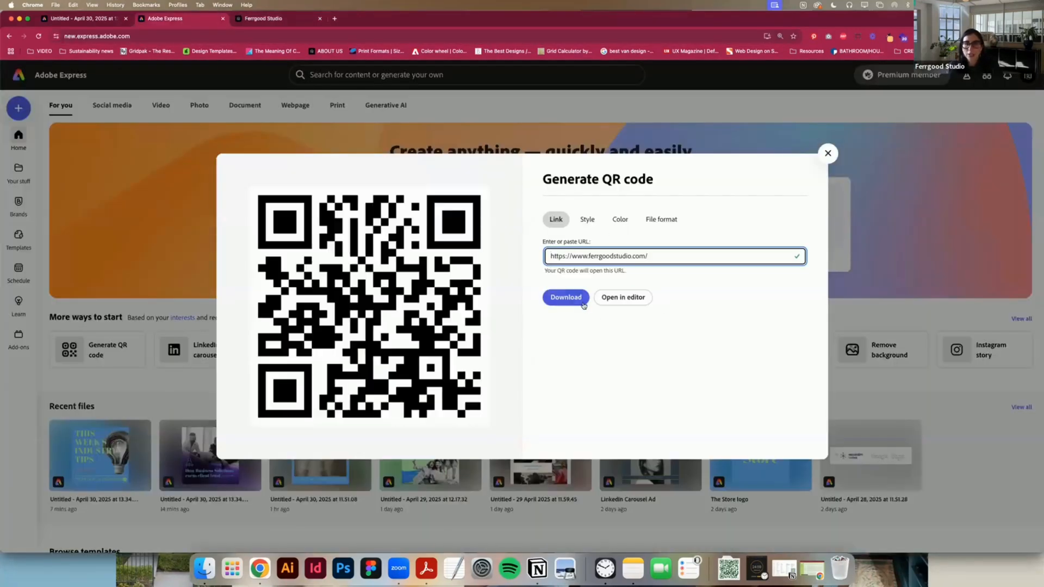
pyautogui.click(626, 302)
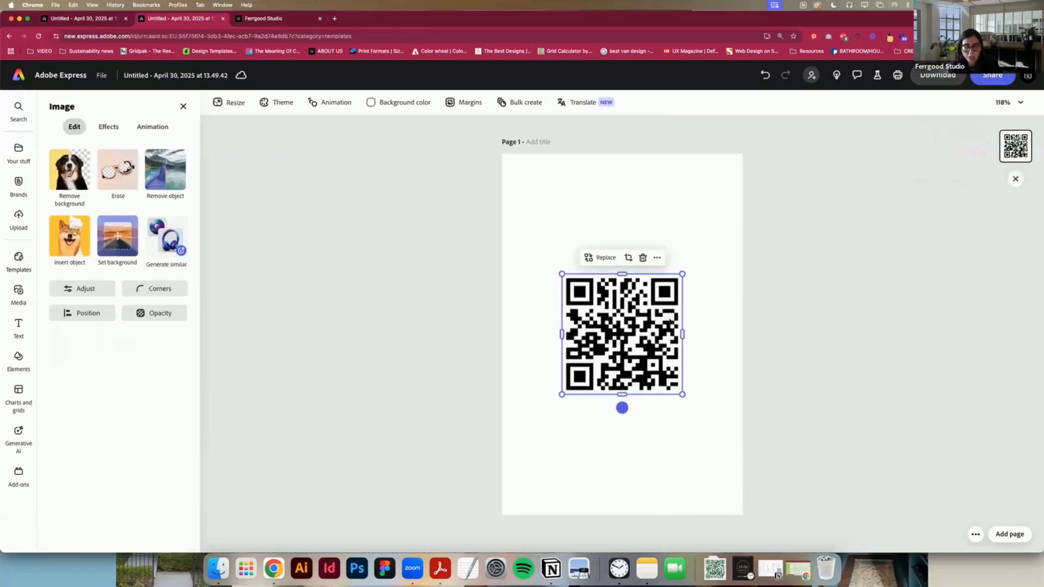
# Step: Reopen the "This Week's Industry Tips" carousel and paste the QR code onto page 1, beside the light bulb's base above the divider line
pyautogui.click(70, 21)
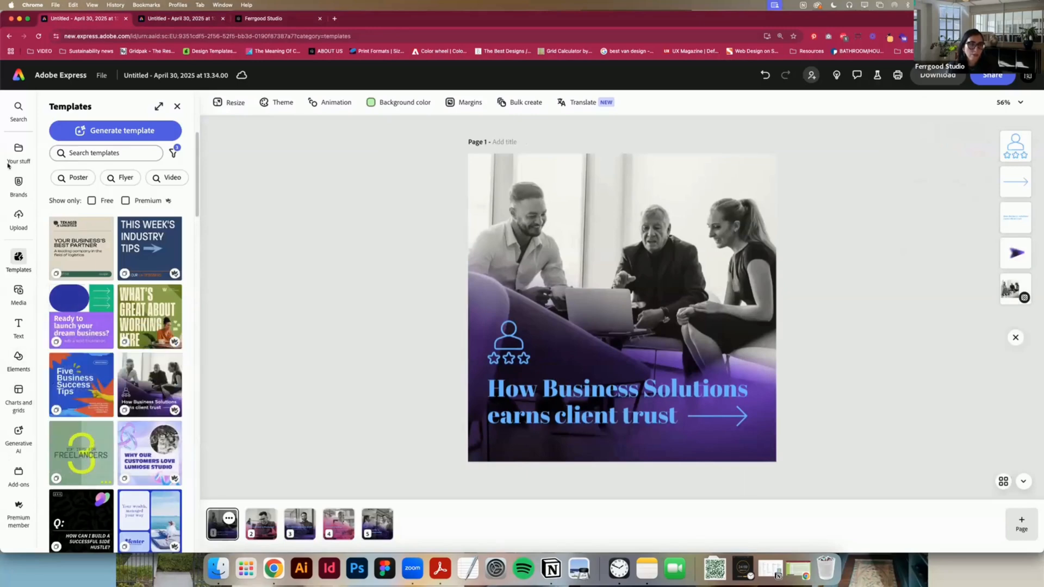
pyautogui.click(17, 79)
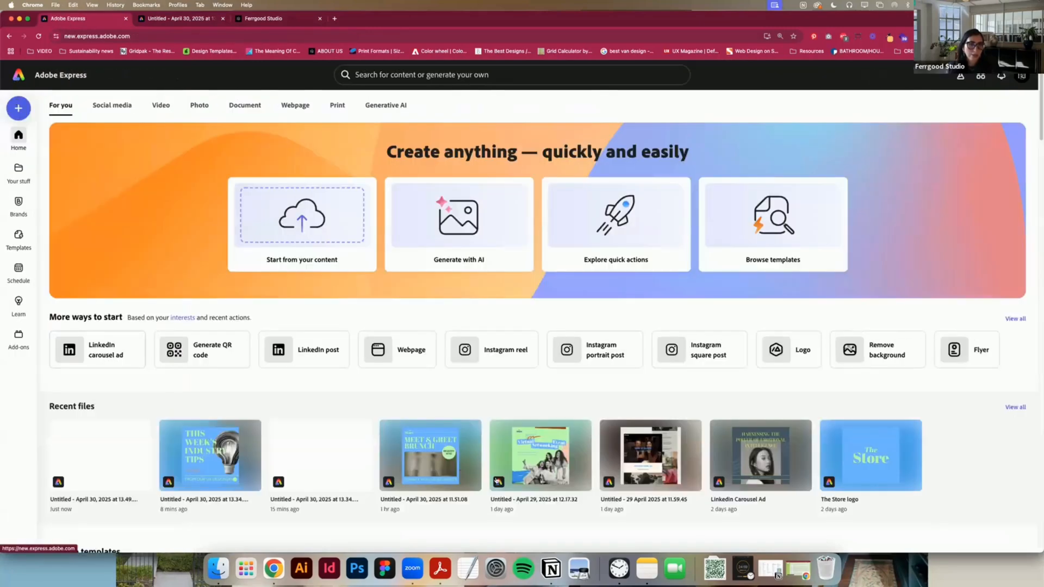
pyautogui.click(194, 463)
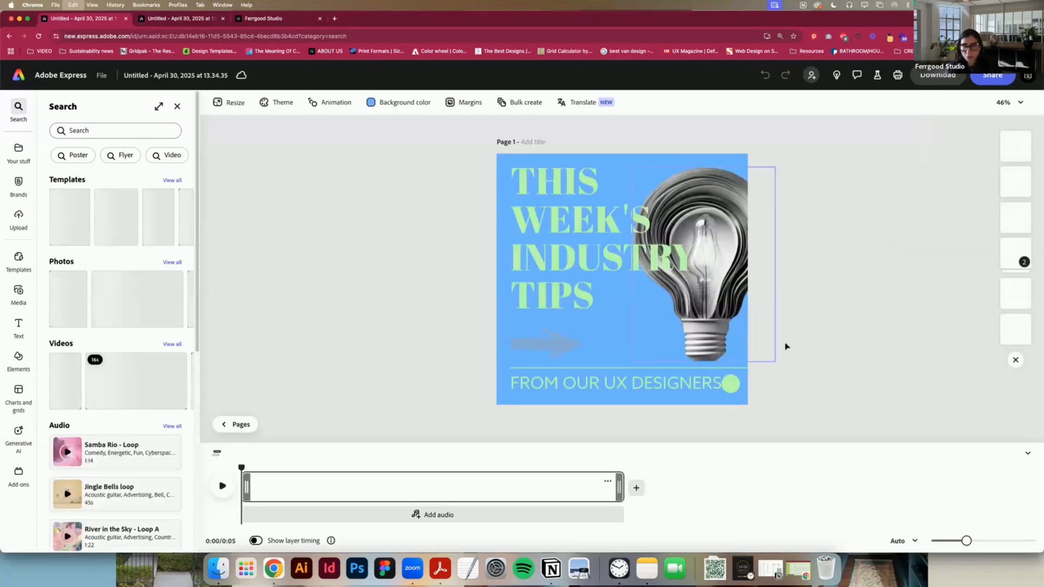
pyautogui.press('super+v')
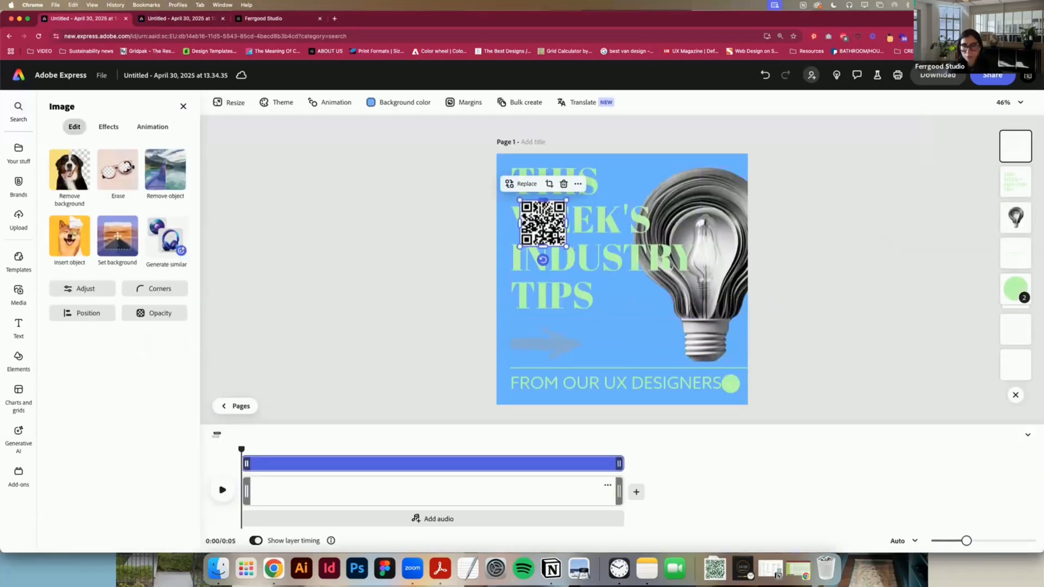
pyautogui.moveTo(543, 223); pyautogui.dragTo(646, 341)
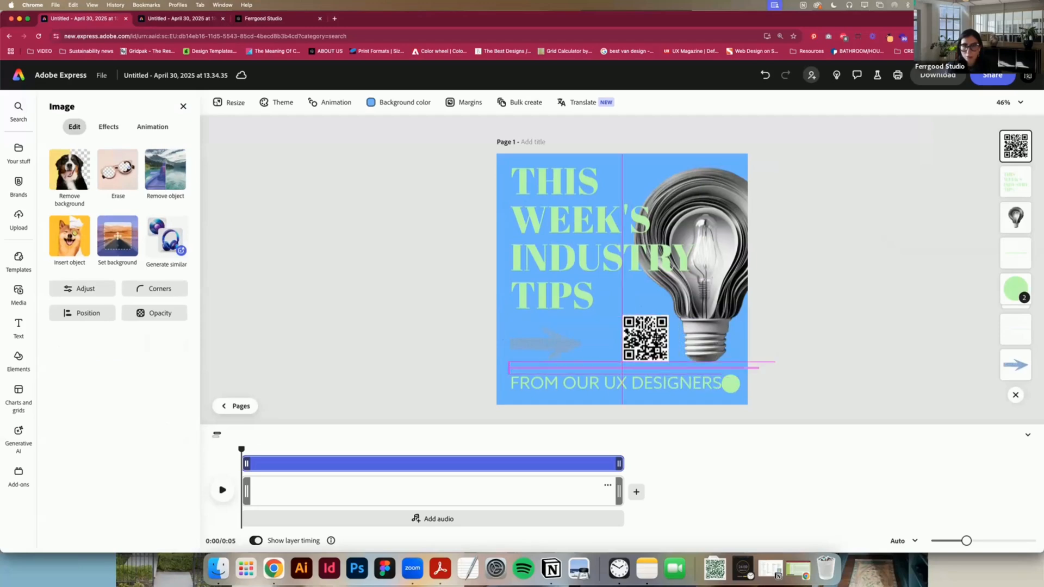
pyautogui.click(878, 366)
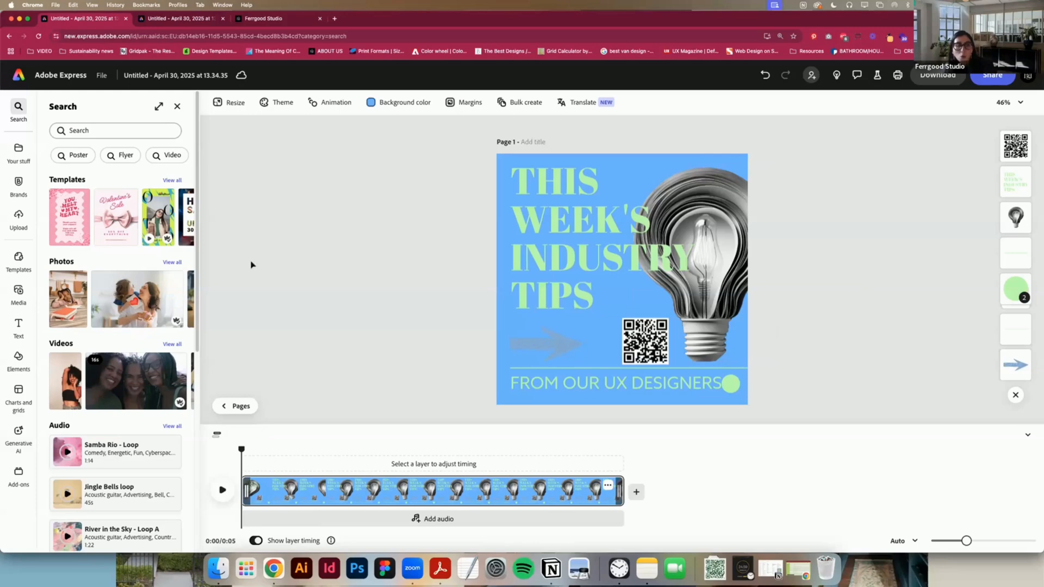
# Step: Check the sharing options for the carousel file with the light bulb image selected
pyautogui.click(730, 230)
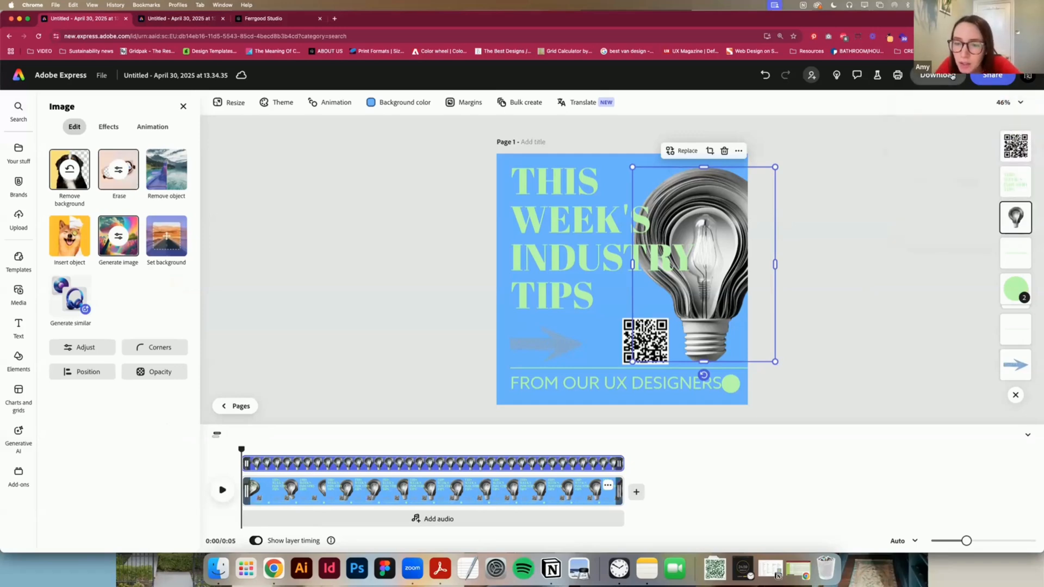
pyautogui.click(981, 81)
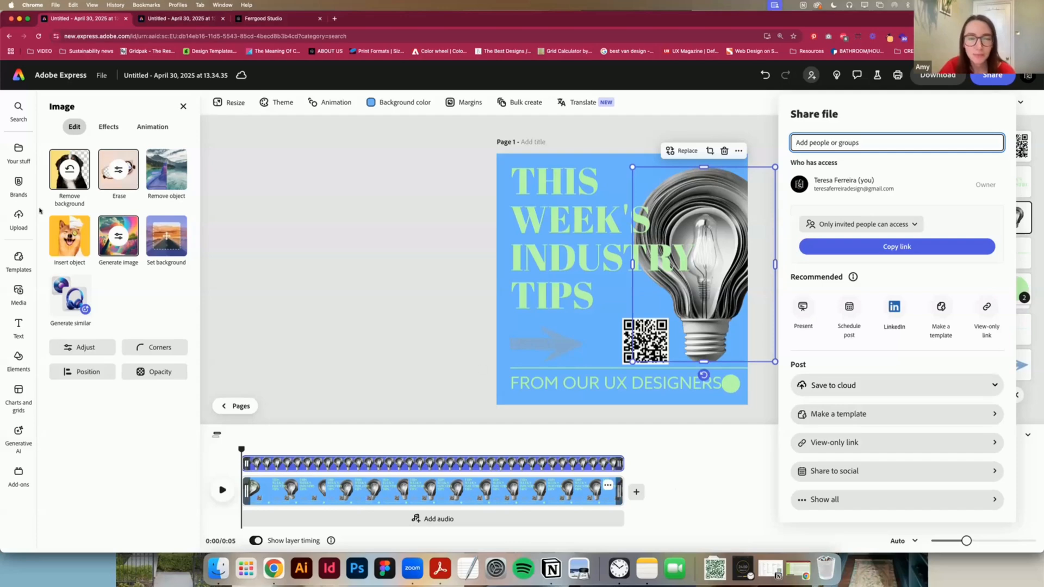
pyautogui.click(21, 80)
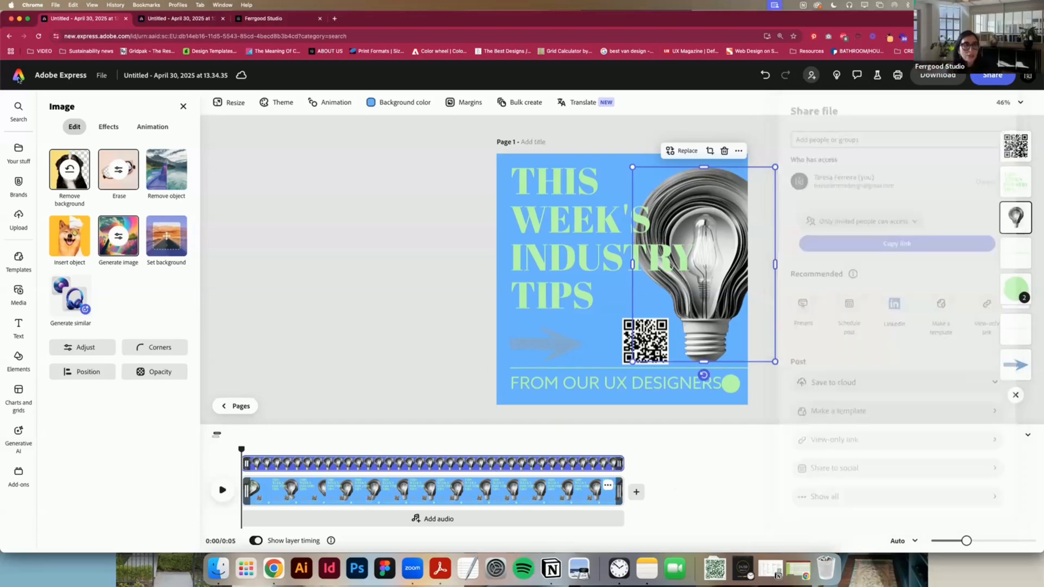
# Step: Return to the home page and open Clip maker from the video quick actions
pyautogui.click(20, 79)
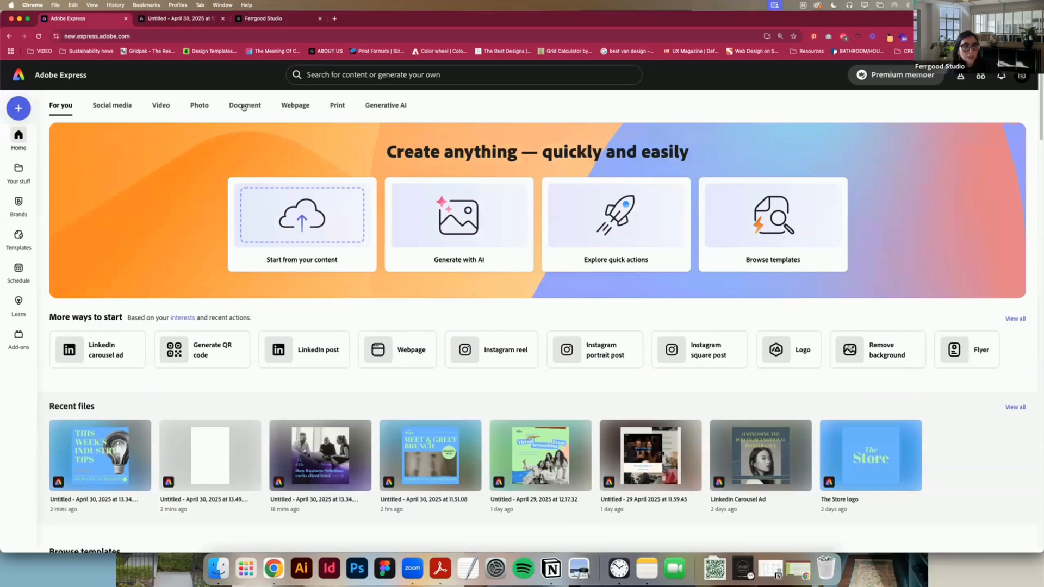
pyautogui.click(163, 105)
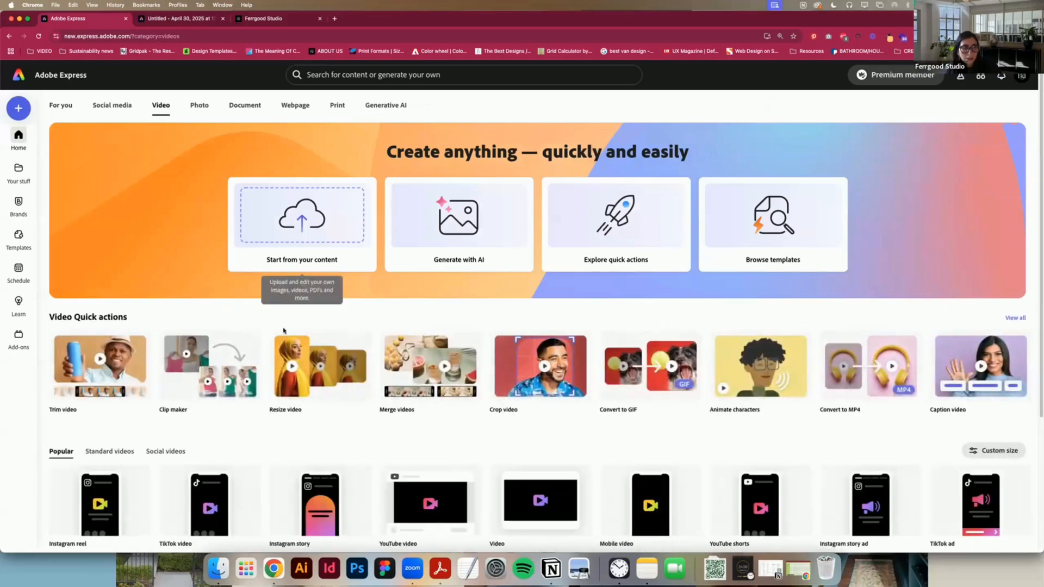
pyautogui.click(247, 402)
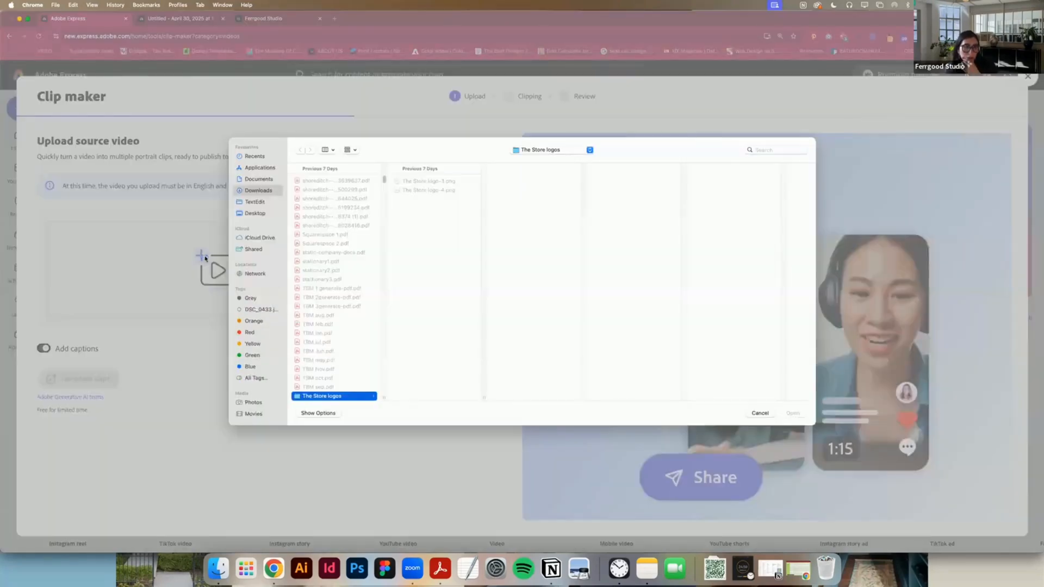
# Step: Search the Mac for "mp4" and try to upload Sample Media Clip 1.mp4 as the source video
pyautogui.click(784, 151)
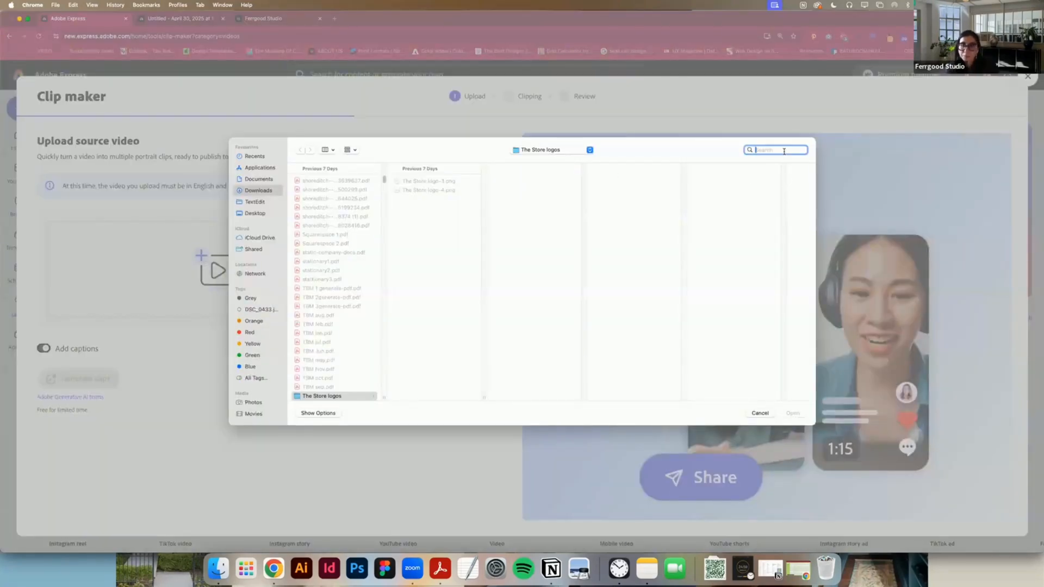
pyautogui.write('mp4')
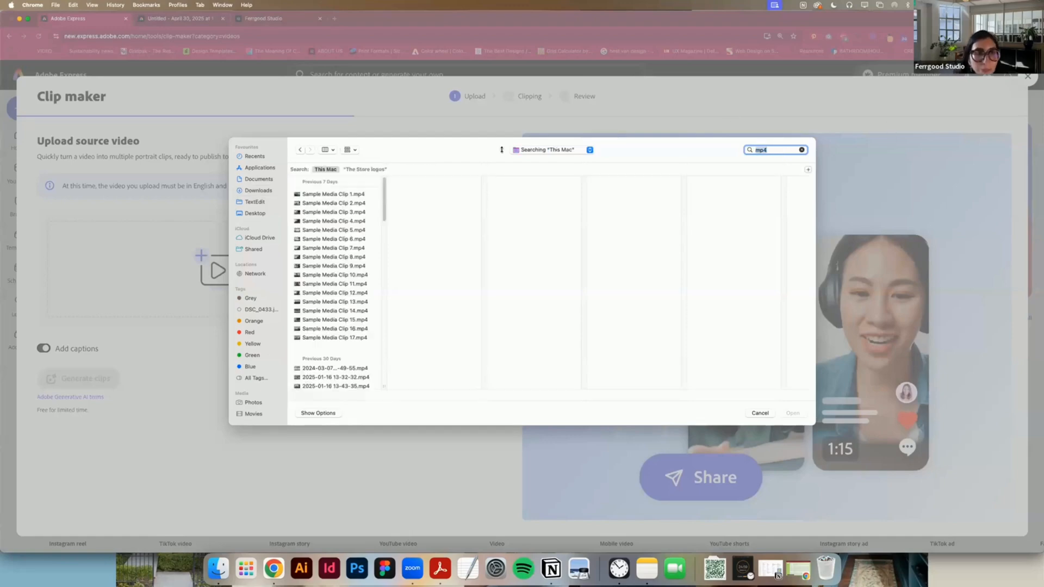
pyautogui.click(337, 197)
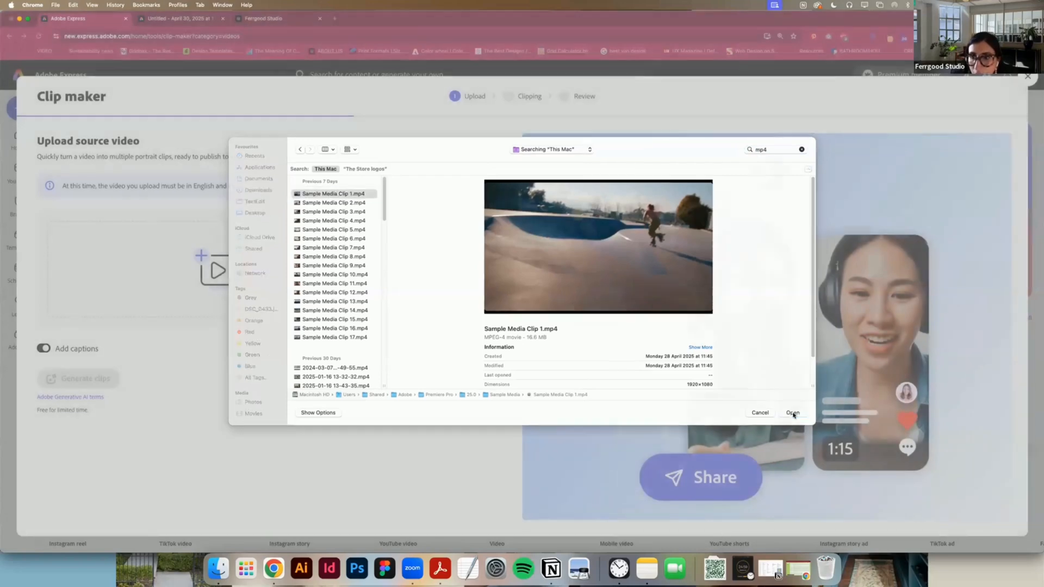
pyautogui.click(792, 413)
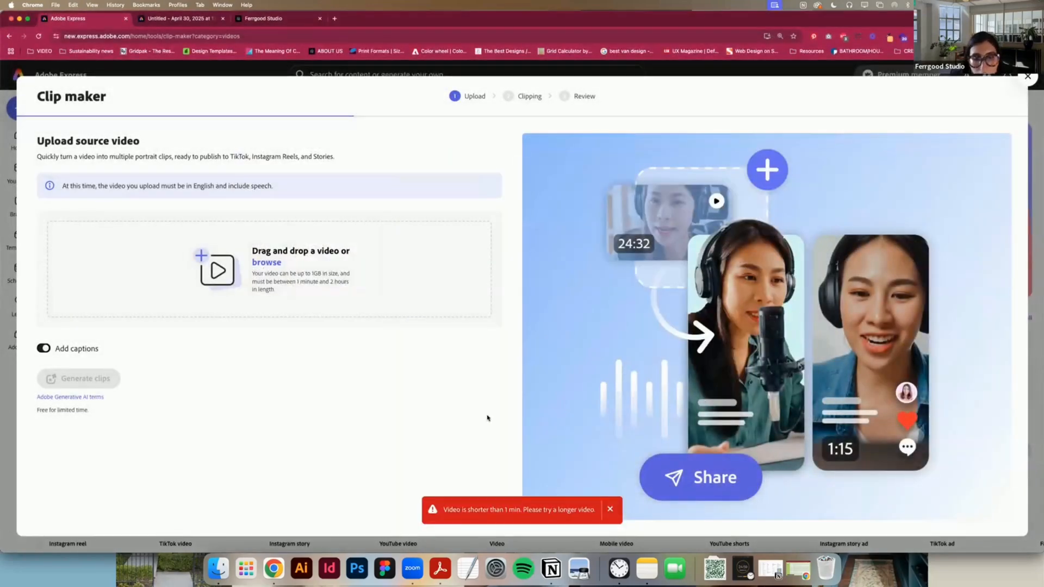
# Step: Browse the source-video choices in the Sample Media folder, previewing the sample clips, and check the neighbouring Tutorial folder
pyautogui.click(217, 270)
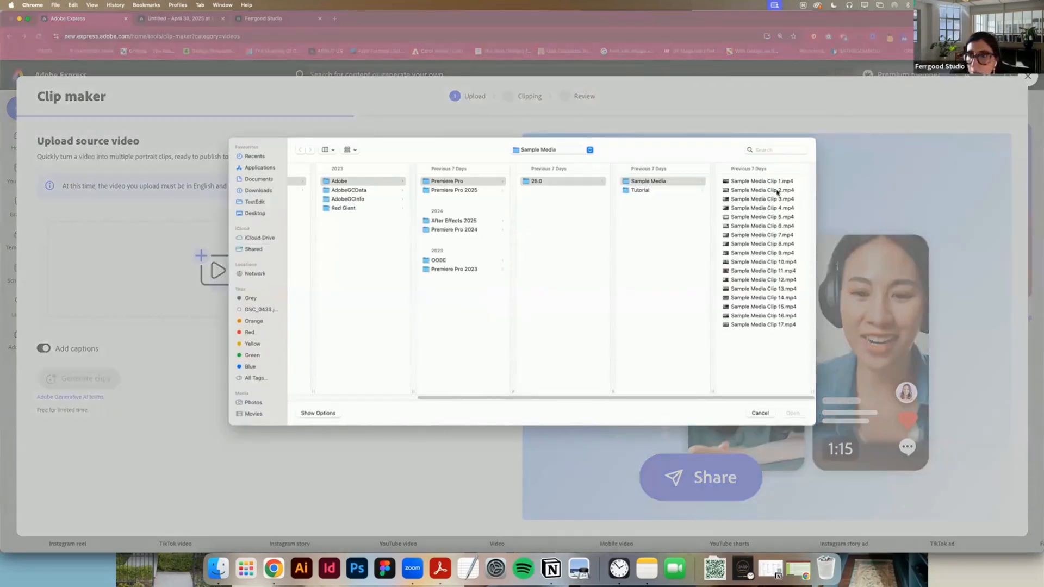
pyautogui.click(777, 191)
pyautogui.press('Down')
pyautogui.press('Down')
pyautogui.press('Down')
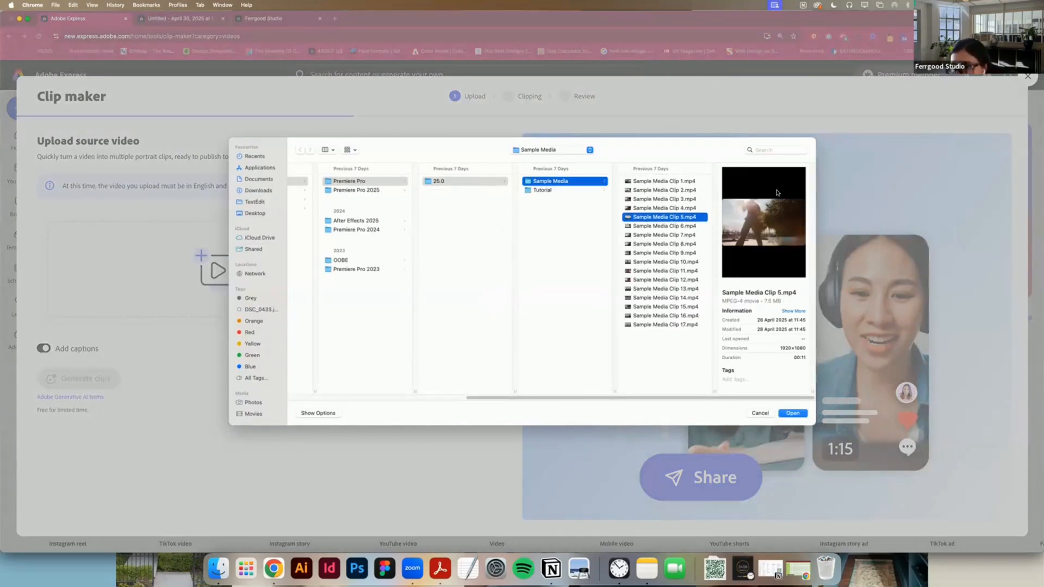
pyautogui.press('Down')
pyautogui.press('Down')
pyautogui.press('Down')
pyautogui.press('Down')
pyautogui.press('Down')
pyautogui.press('Down')
pyautogui.press('Down')
pyautogui.press('Down')
pyautogui.press('Down')
pyautogui.press('Down')
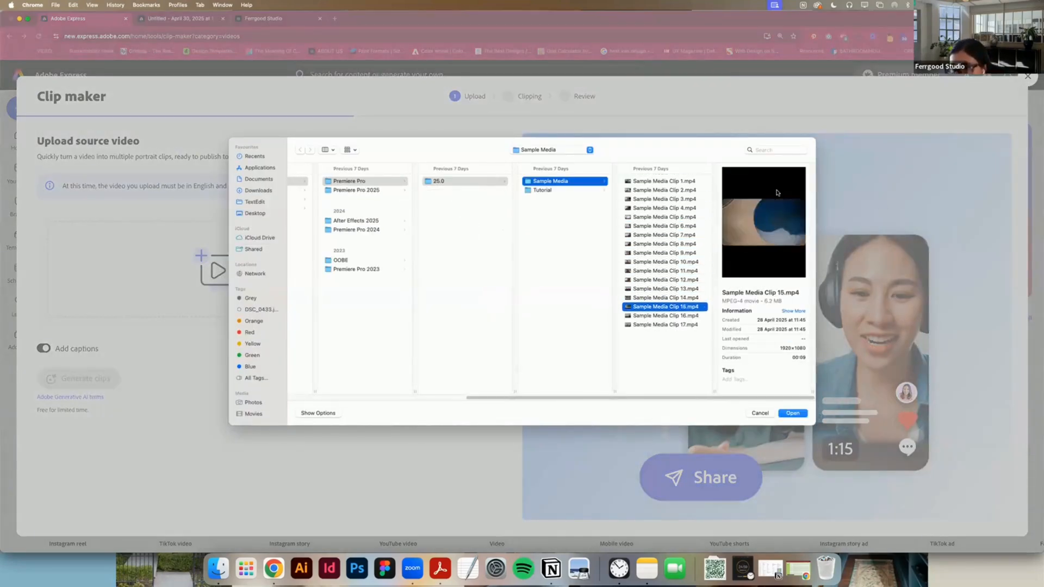
pyautogui.press('Down')
pyautogui.press('Down')
pyautogui.press('Up')
pyautogui.press('Up')
pyautogui.press('Up')
pyautogui.press('Up')
pyautogui.press('Up')
pyautogui.press('Up')
pyautogui.press('Up')
pyautogui.press('Up')
pyautogui.press('Up')
pyautogui.press('Up')
pyautogui.press('Up')
pyautogui.press('Up')
pyautogui.press('Up')
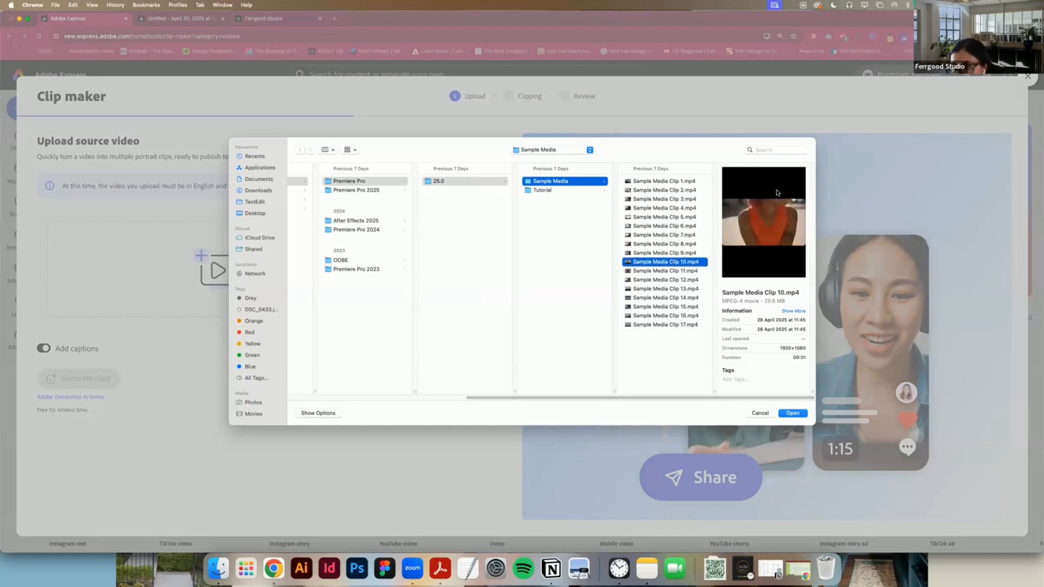
pyautogui.press('Up')
pyautogui.press('Up')
pyautogui.press('Up')
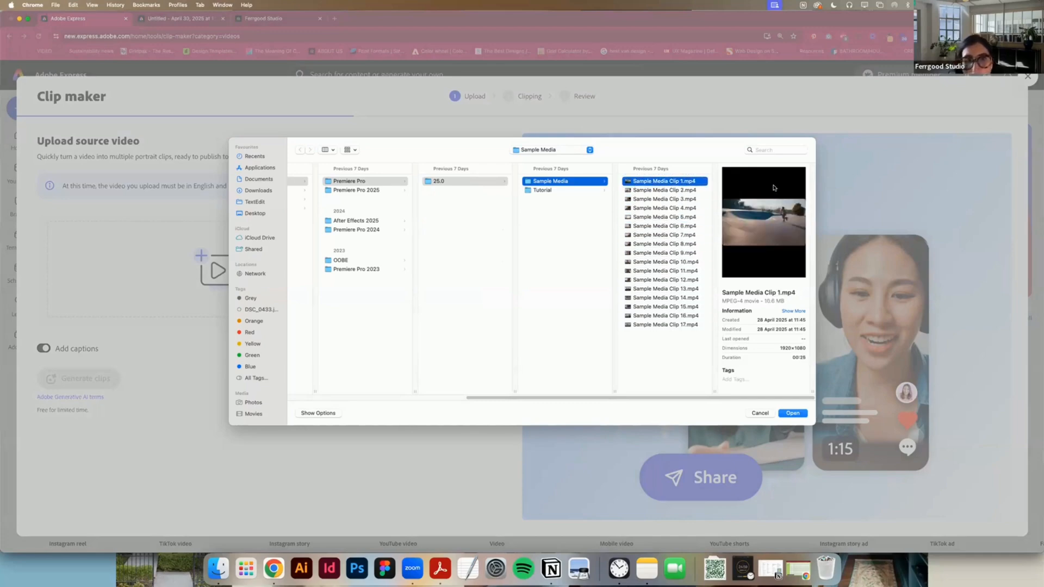
pyautogui.click(587, 190)
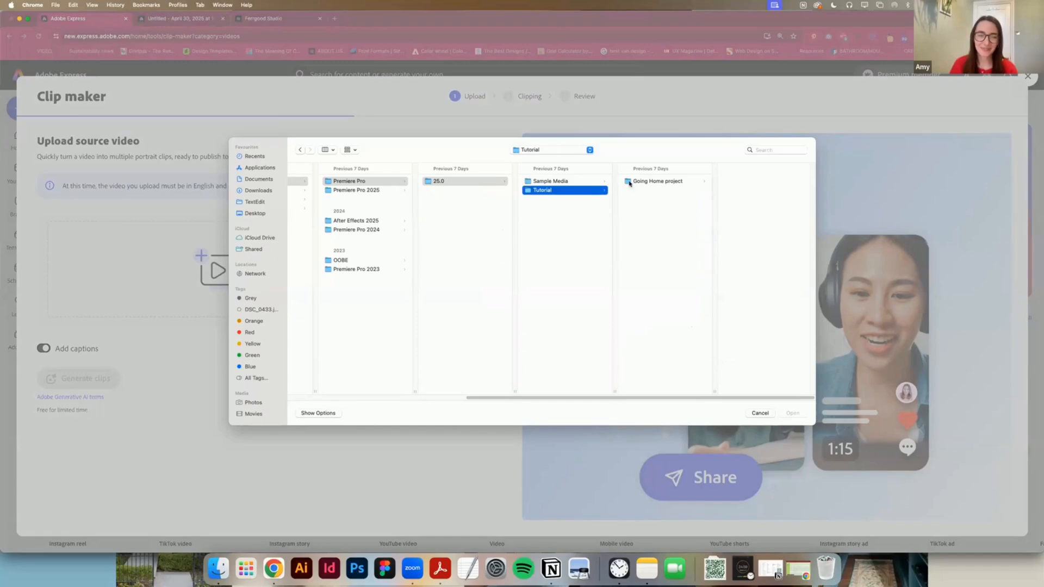
pyautogui.click(593, 181)
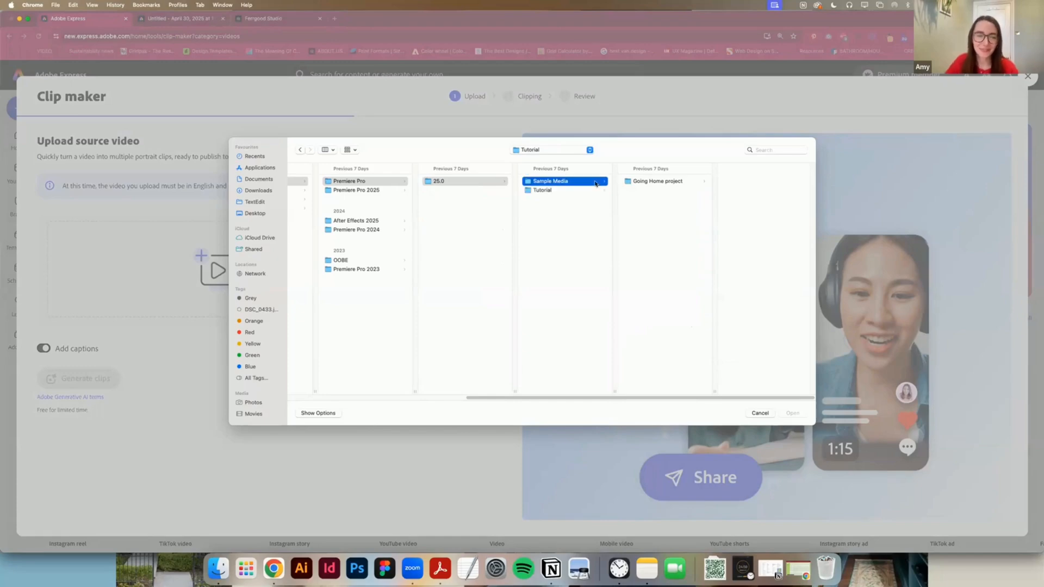
pyautogui.click(780, 155)
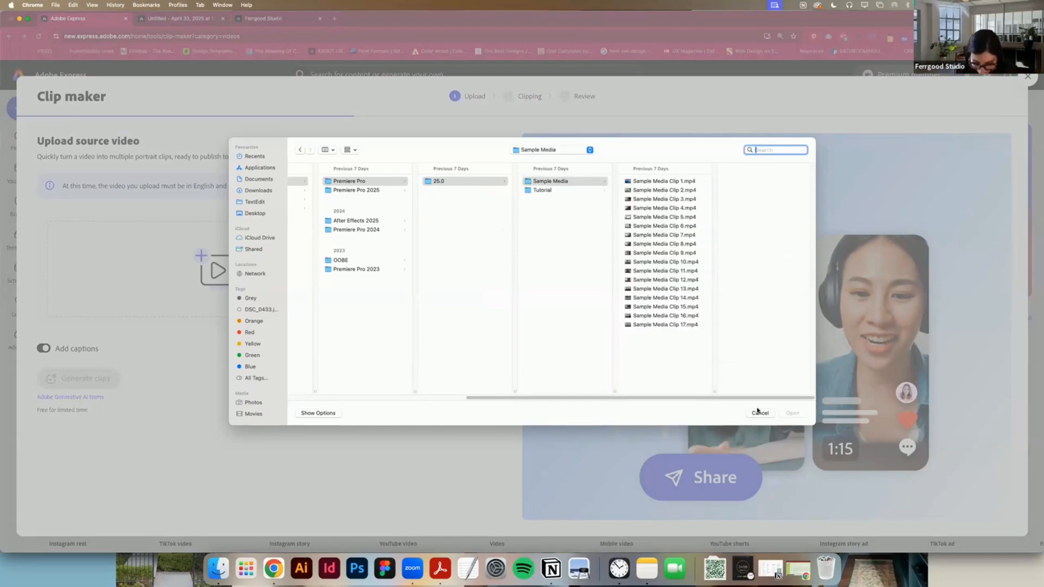
pyautogui.write('mp4')
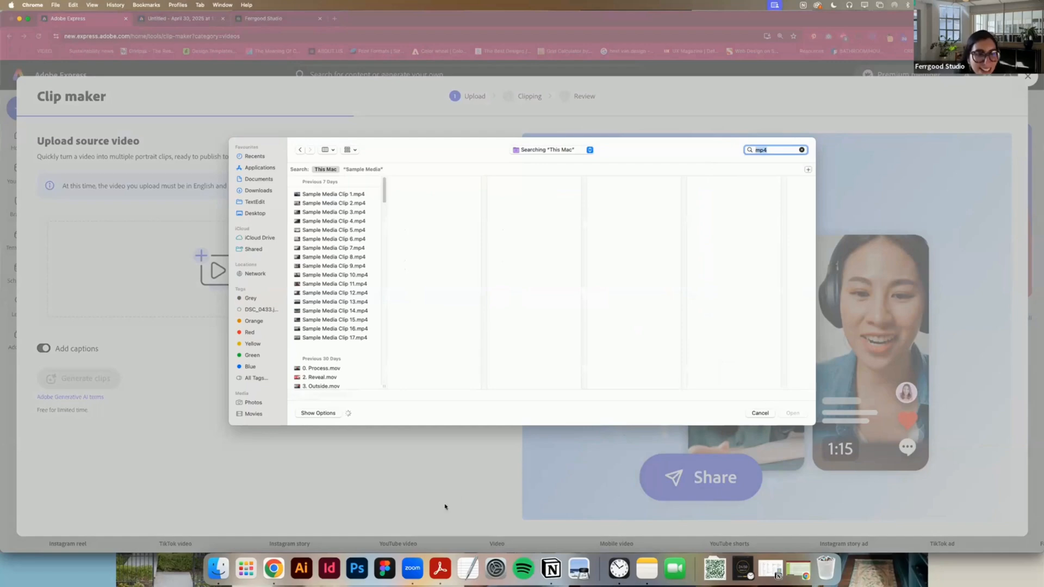
pyautogui.click(316, 329)
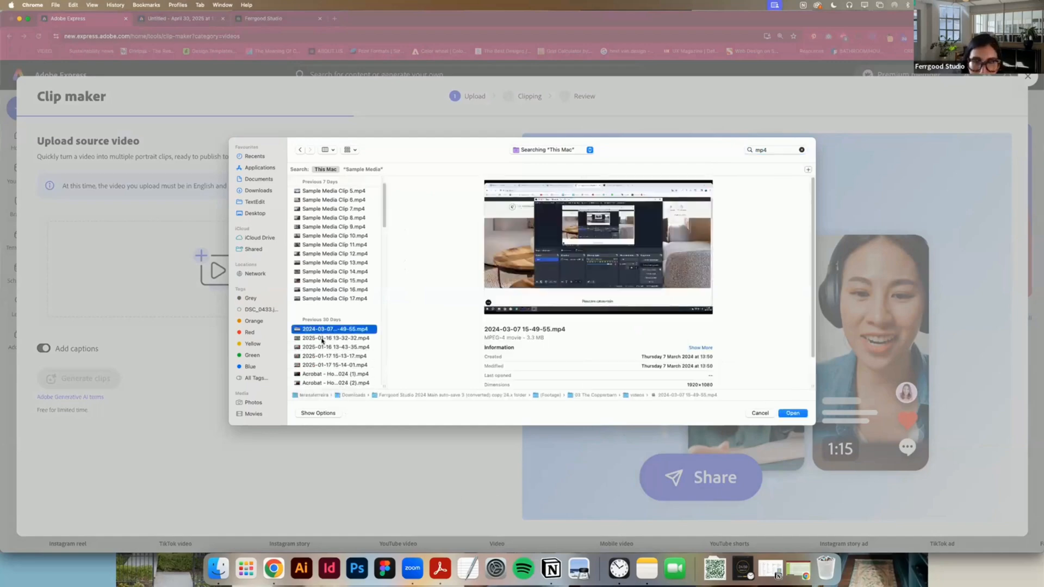
pyautogui.click(321, 338)
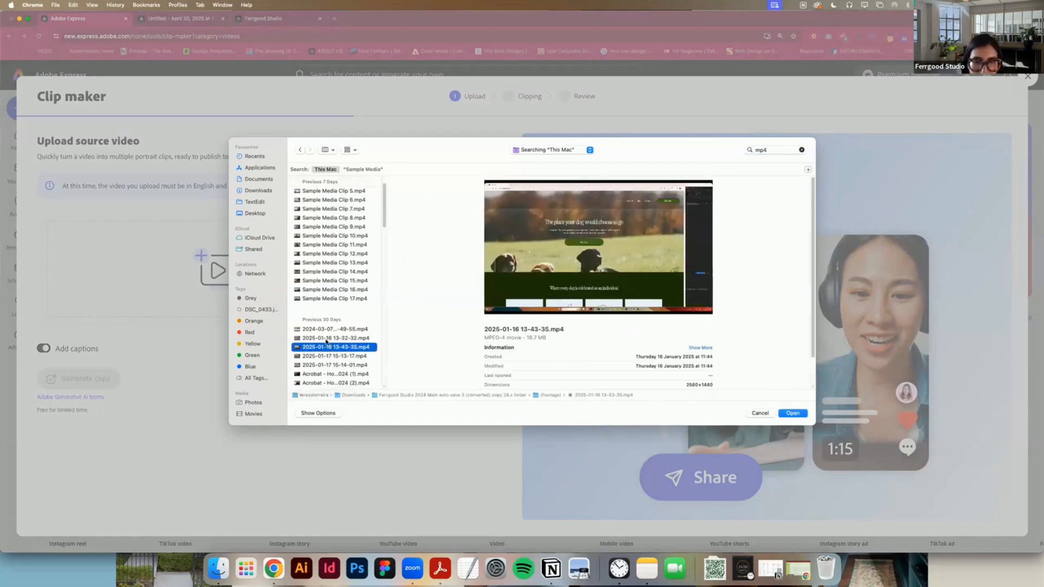
pyautogui.click(792, 414)
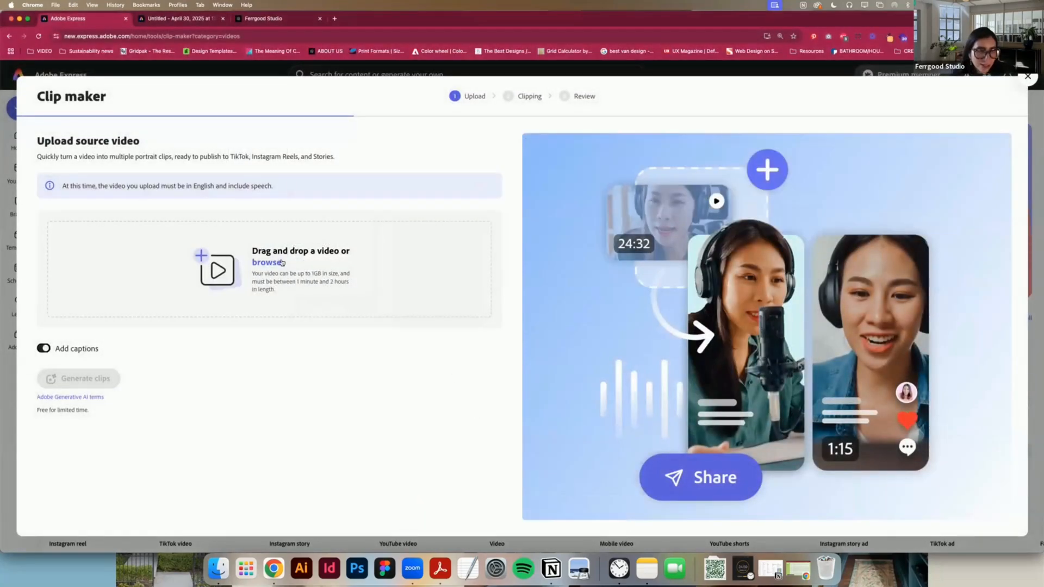
# Step: Browse Downloads for another source video, previewing the two copy_ MOV files and the Colour combinations reels
pyautogui.click(281, 263)
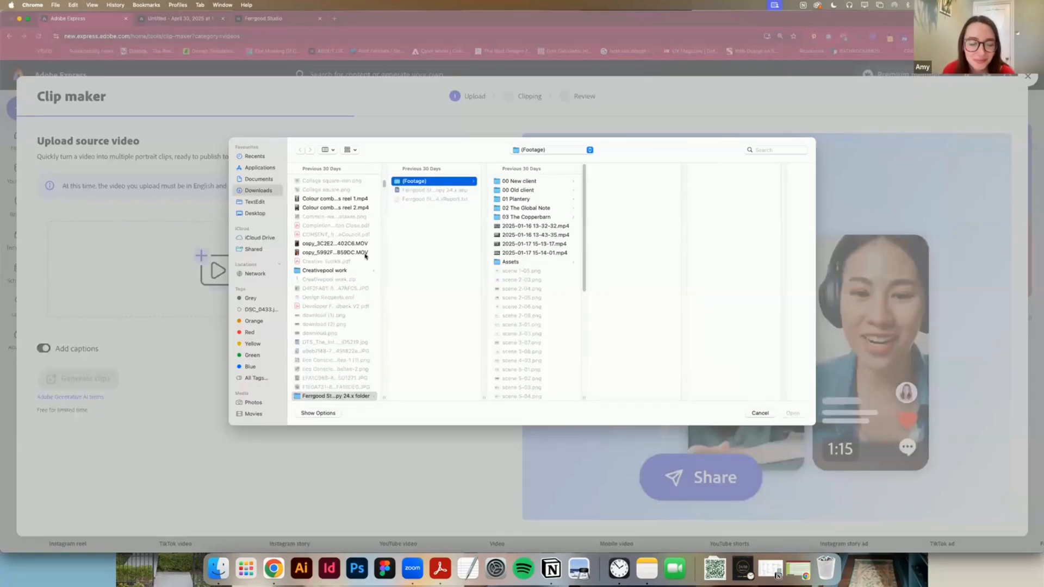
pyautogui.click(364, 252)
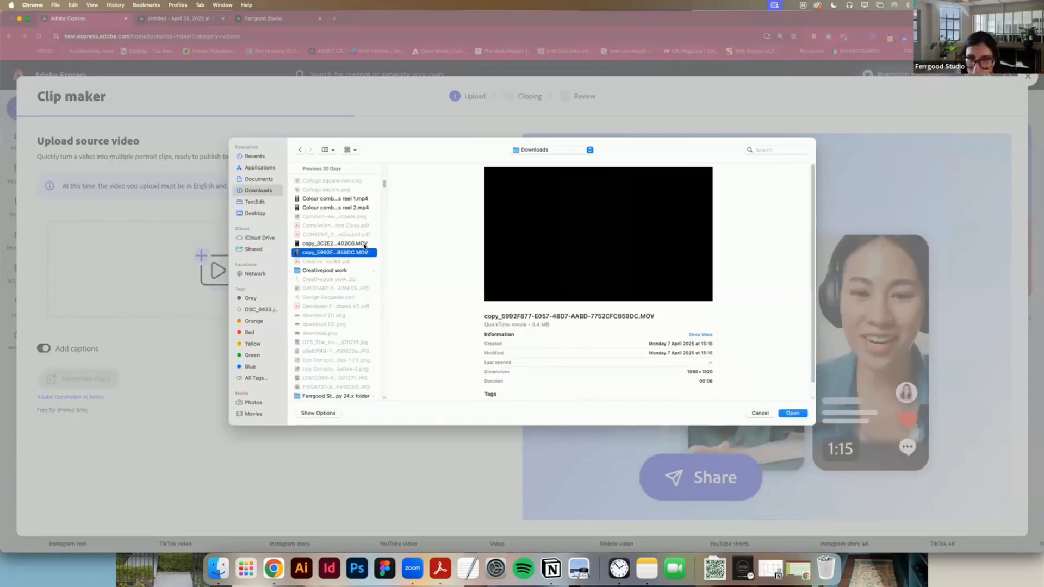
pyautogui.click(359, 244)
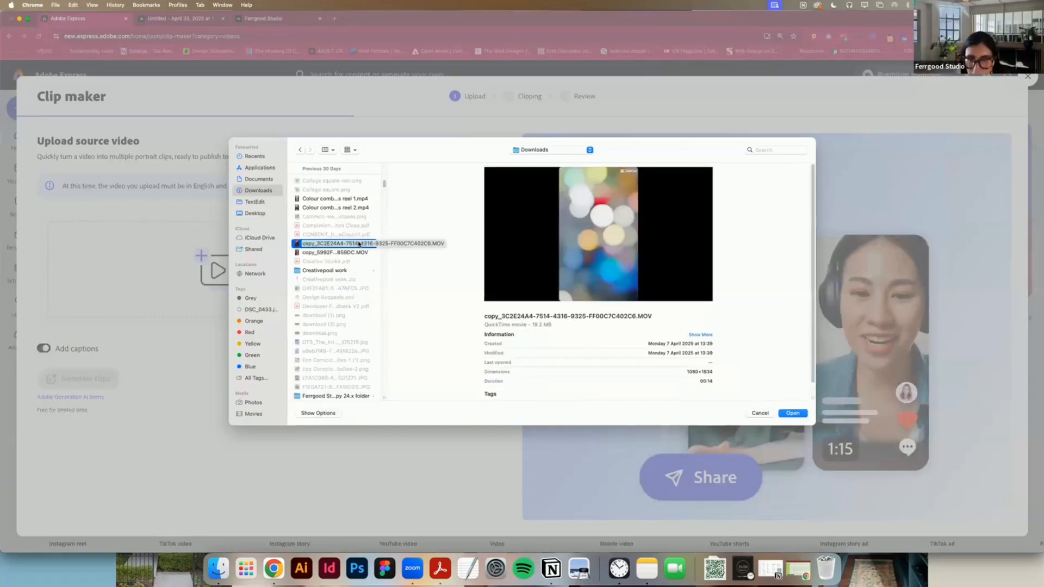
pyautogui.scroll(-1, 347, 292)
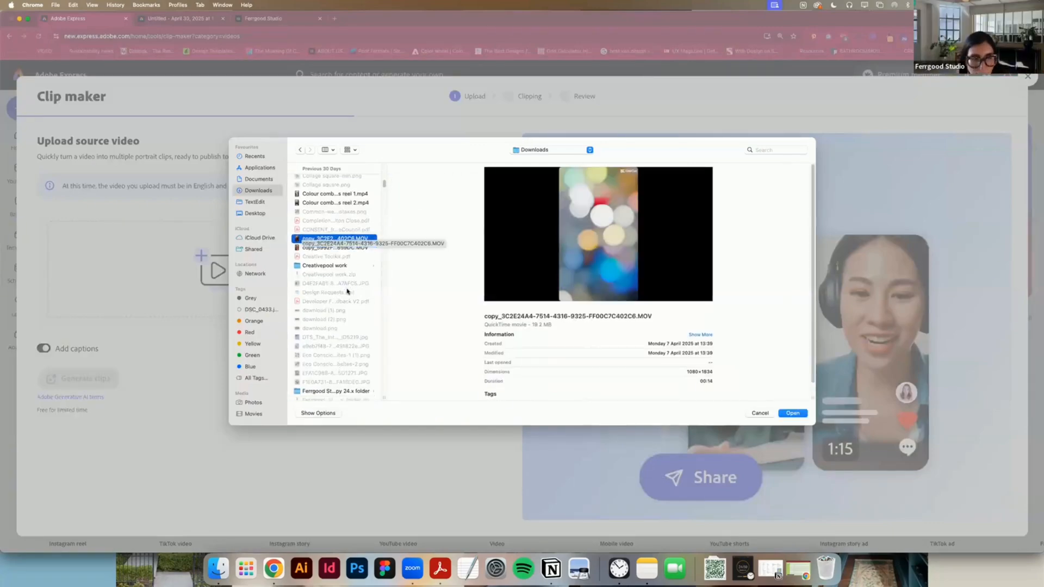
pyautogui.click(361, 204)
pyautogui.click(361, 194)
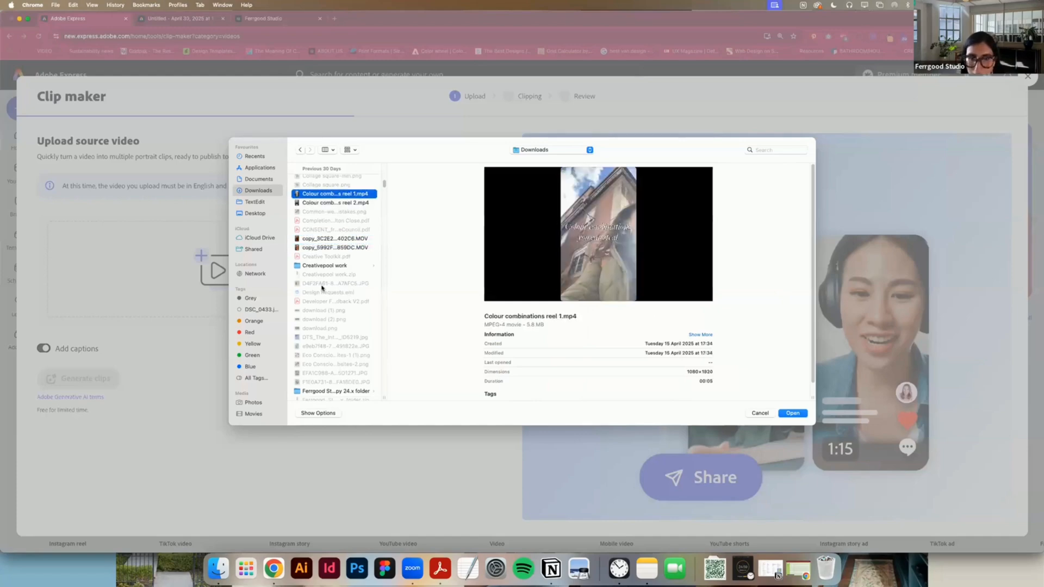
pyautogui.scroll(-5, 329, 310)
pyautogui.scroll(-4, 329, 315)
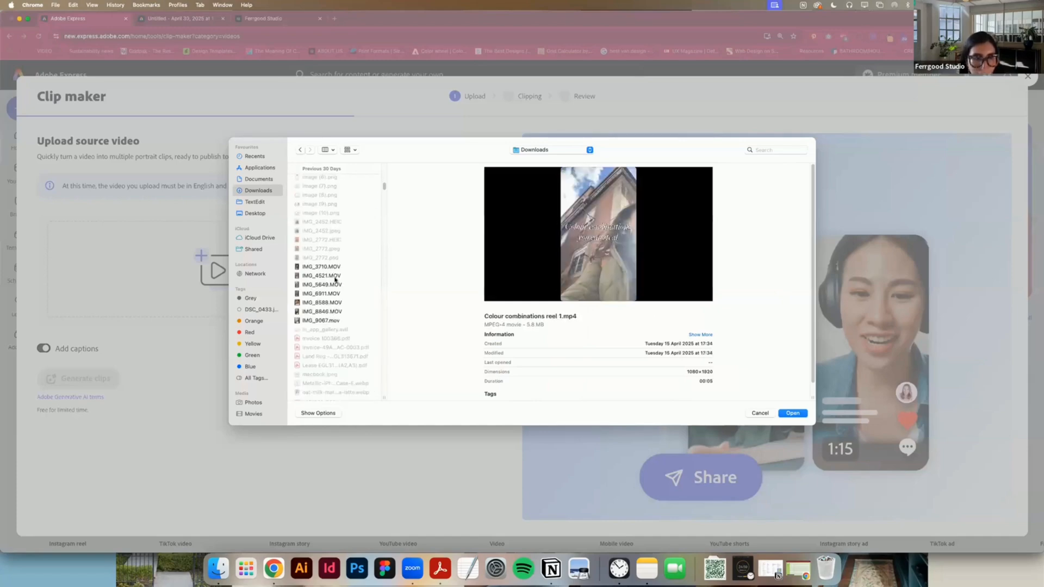
# Step: Preview the MOV files in Downloads from IMG_3710.MOV through the talking-to-camera recording, cancel the file selection and close Clip maker
pyautogui.click(338, 267)
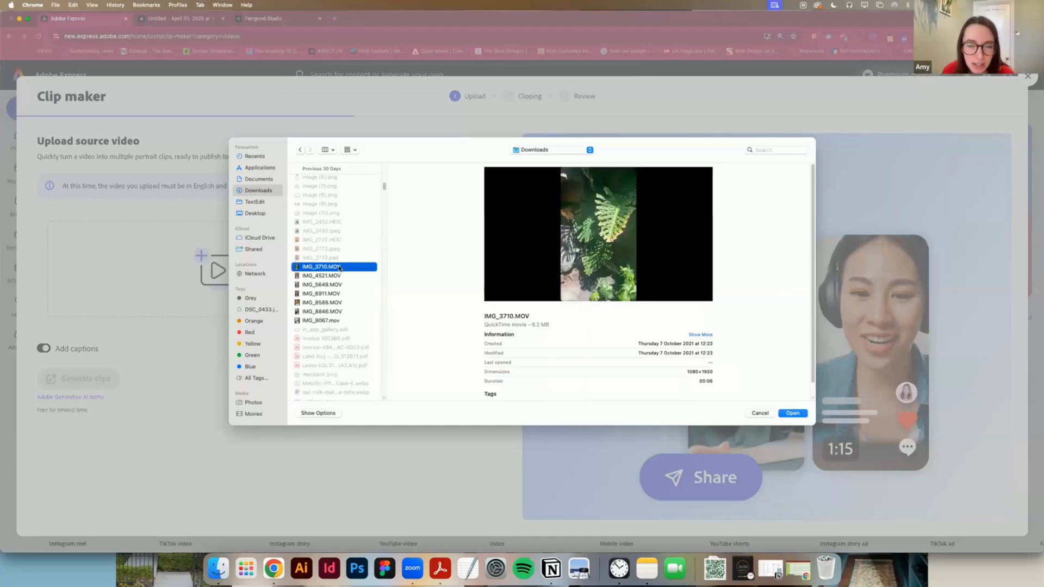
pyautogui.press('Down')
pyautogui.press('Down')
pyautogui.press('Down')
pyautogui.press('Down')
pyautogui.press('Down')
pyautogui.press('Down')
pyautogui.press('Down')
pyautogui.press('Down')
pyautogui.press('Down')
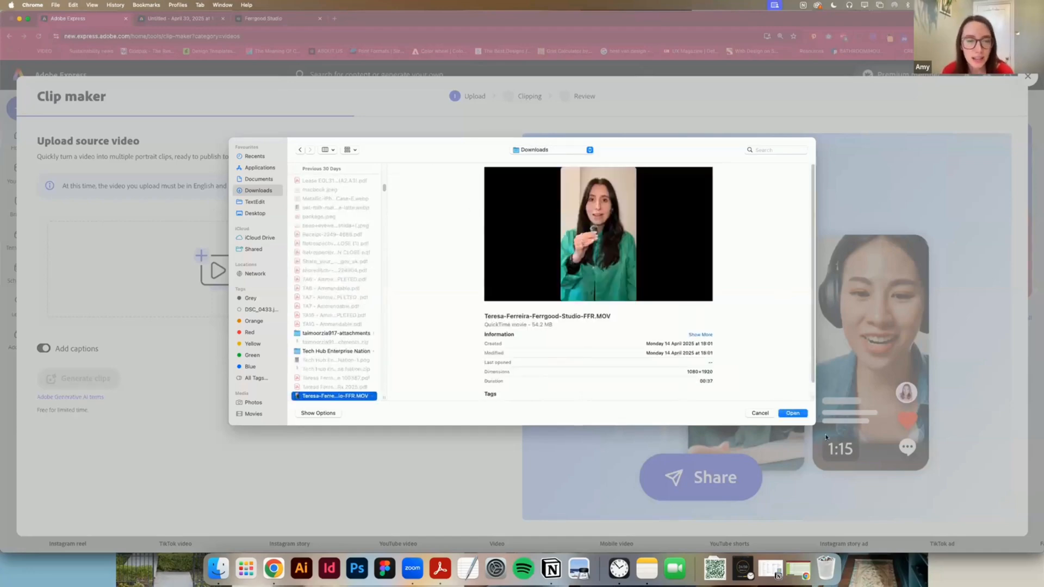
pyautogui.press('Escape')
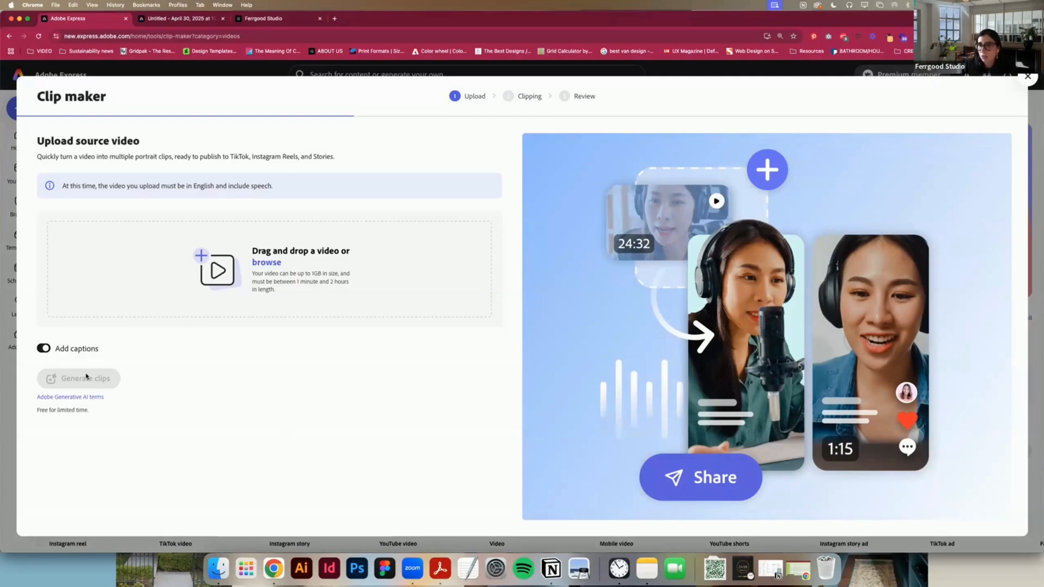
pyautogui.click(1027, 77)
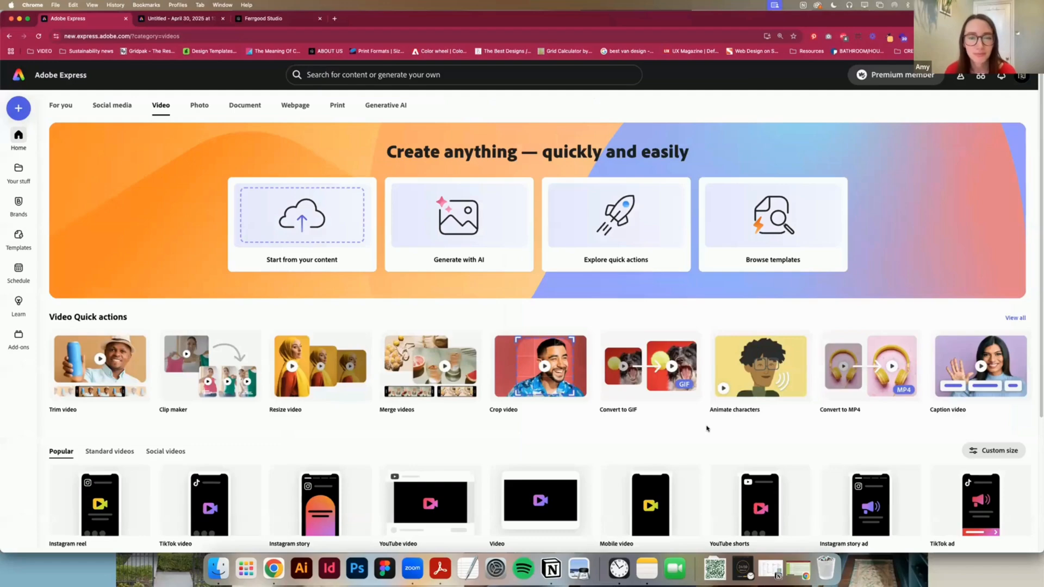
# Step: Search Adobe Express for "cartoon", view the Cartoonify add-on's description and close it
pyautogui.scroll(-3, 716, 430)
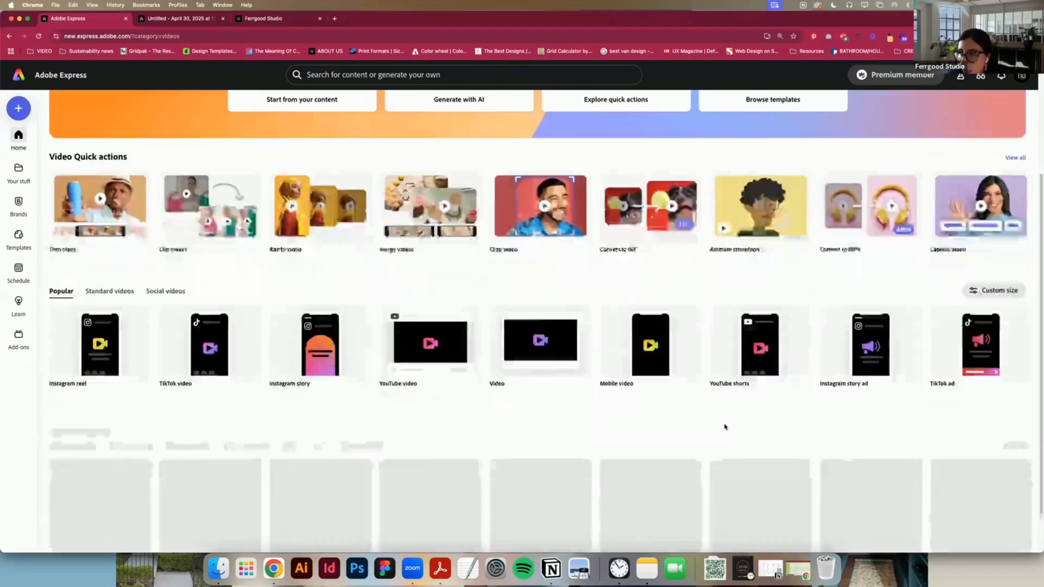
pyautogui.scroll(3, 724, 427)
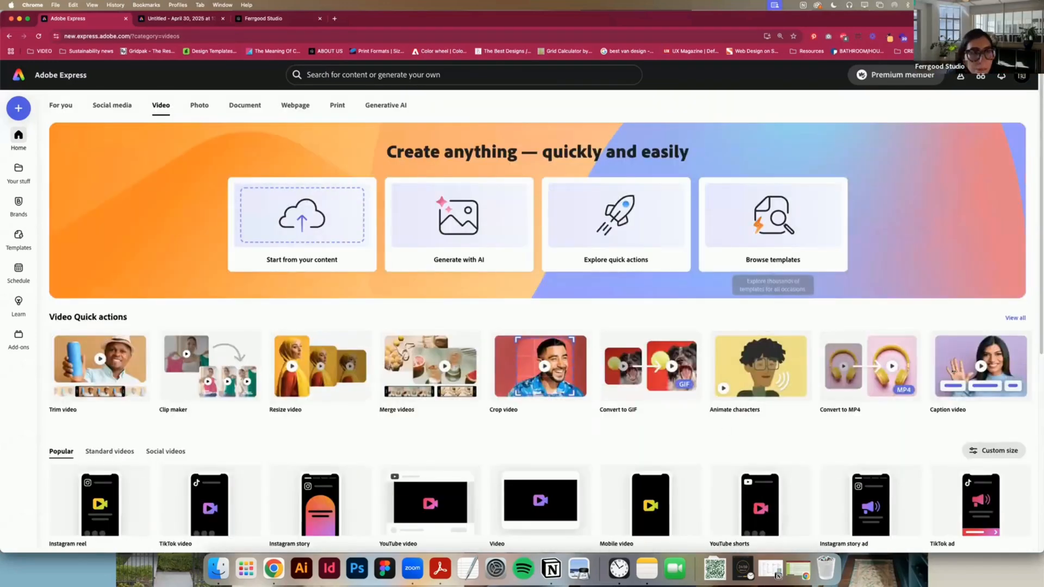
pyautogui.click(331, 74)
pyautogui.write('cartoon')
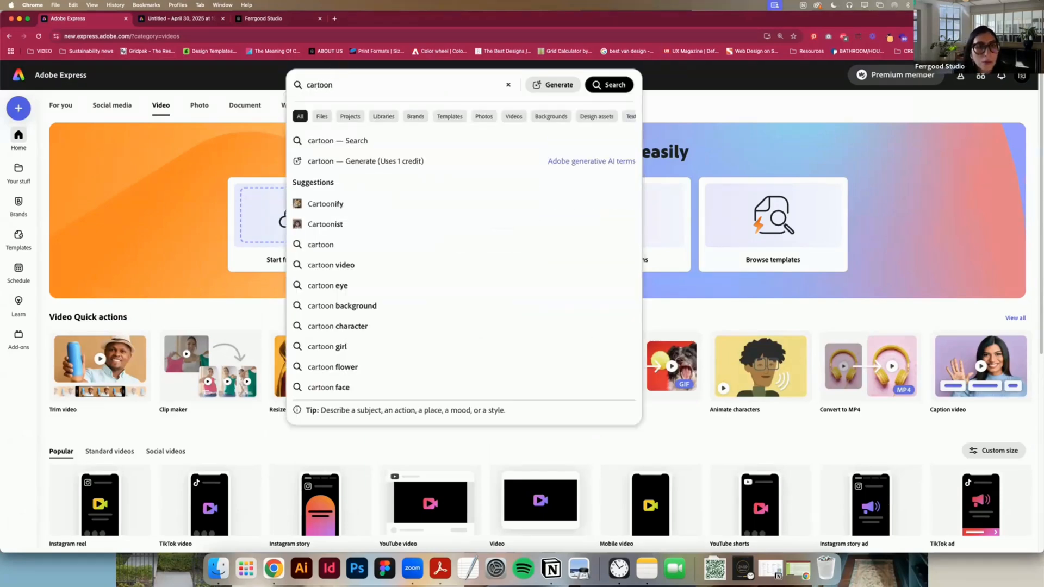
pyautogui.click(337, 205)
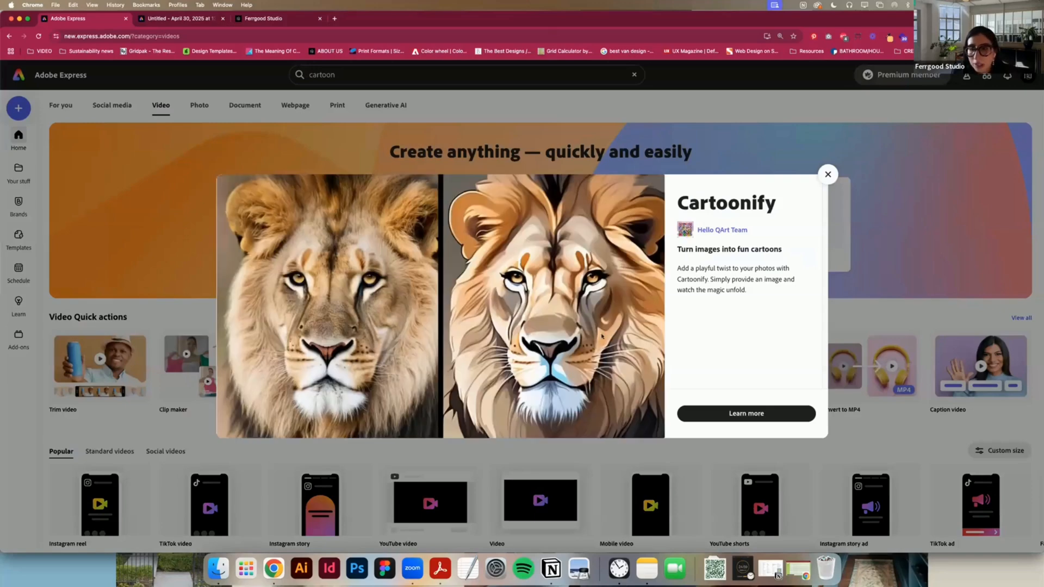
pyautogui.click(828, 175)
pyautogui.scroll(-3, 1015, 175)
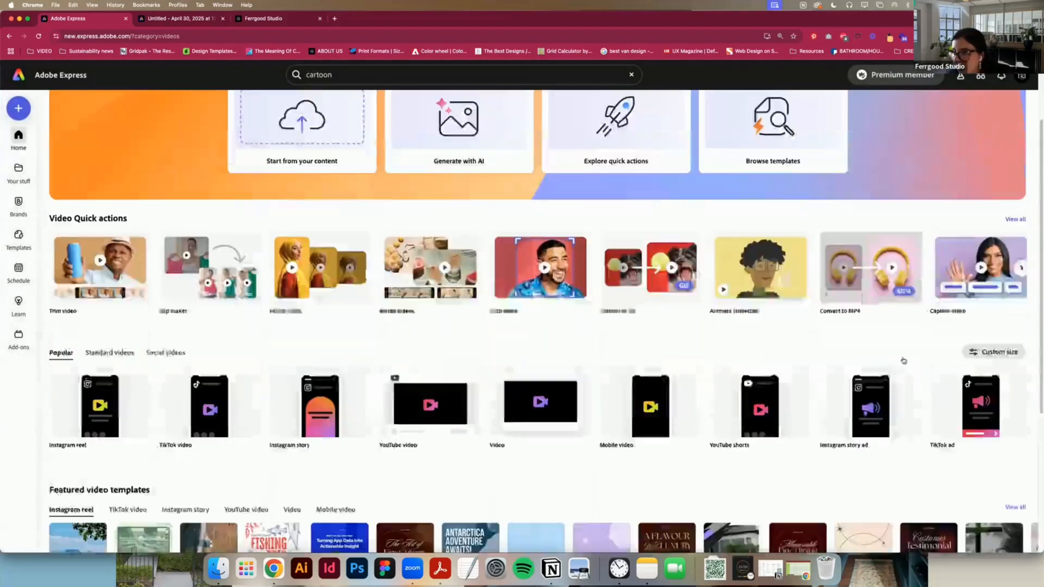
# Step: Open the Animate characters tool from the full list of quick actions
pyautogui.click(1015, 174)
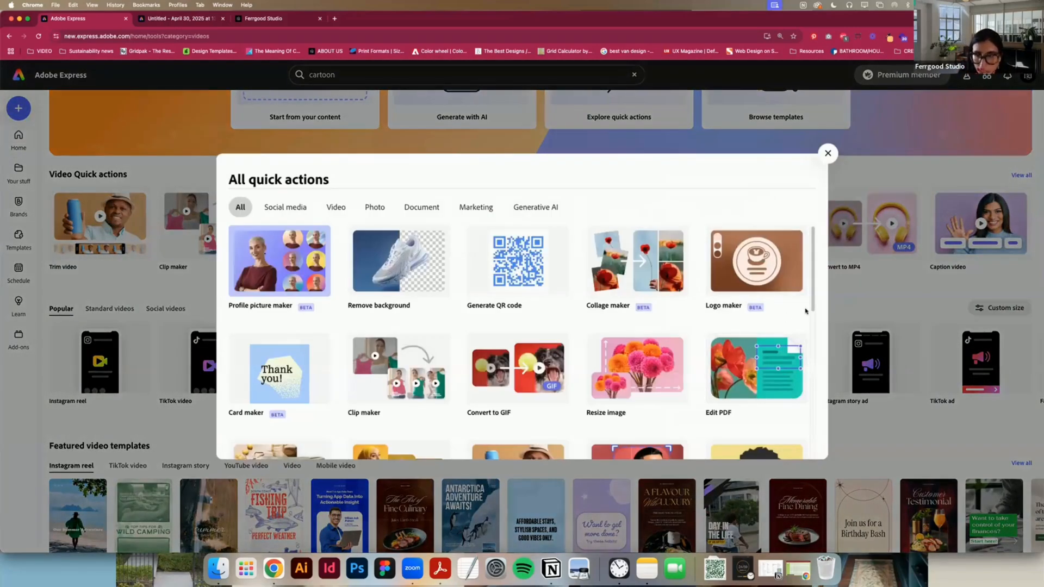
pyautogui.scroll(-5, 812, 310)
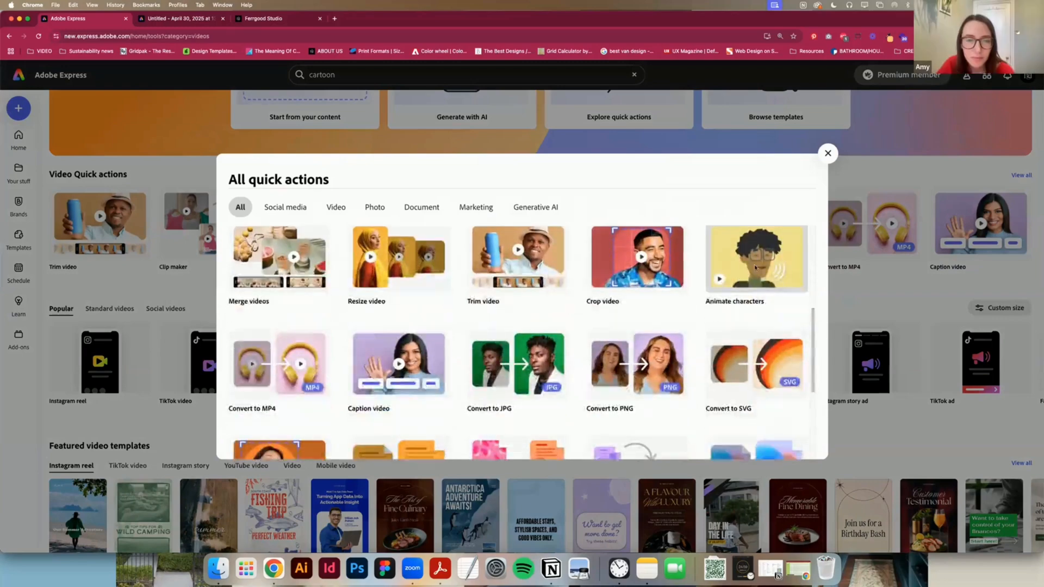
pyautogui.click(755, 267)
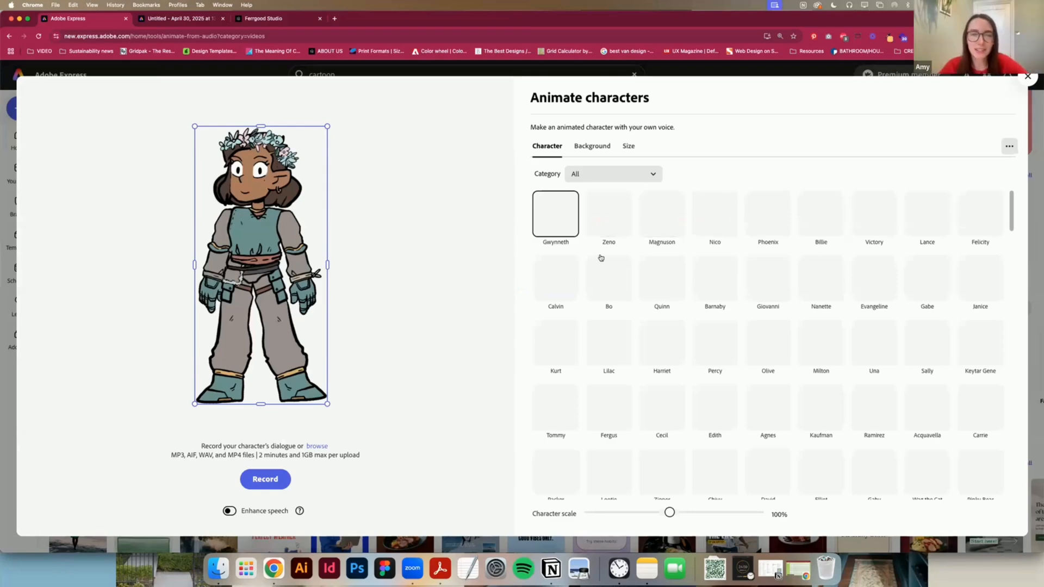
# Step: Filter the characters to Professional People, preview Barnaby and close Animate characters
pyautogui.click(611, 174)
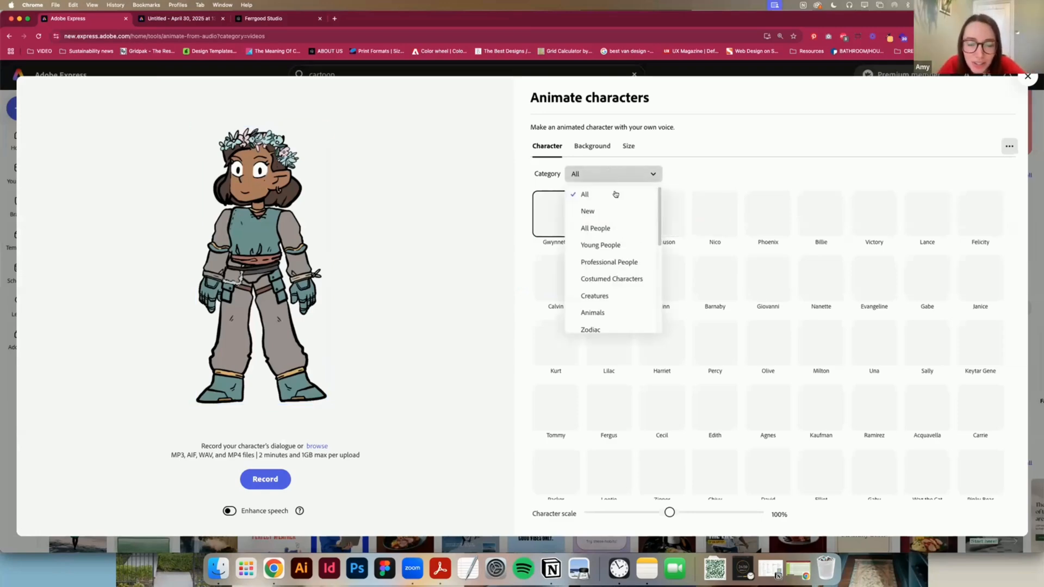
pyautogui.click(625, 263)
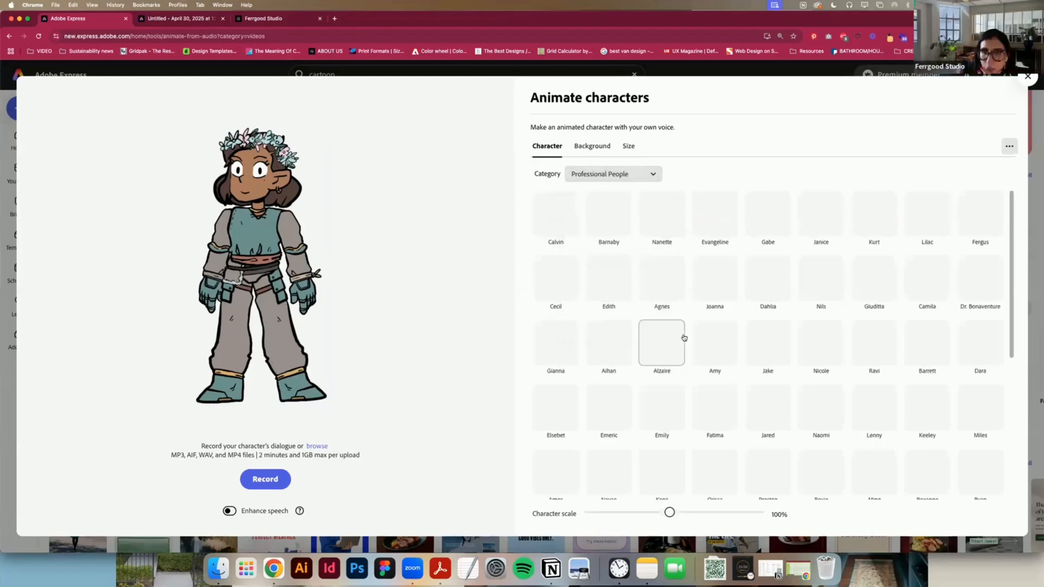
pyautogui.click(612, 222)
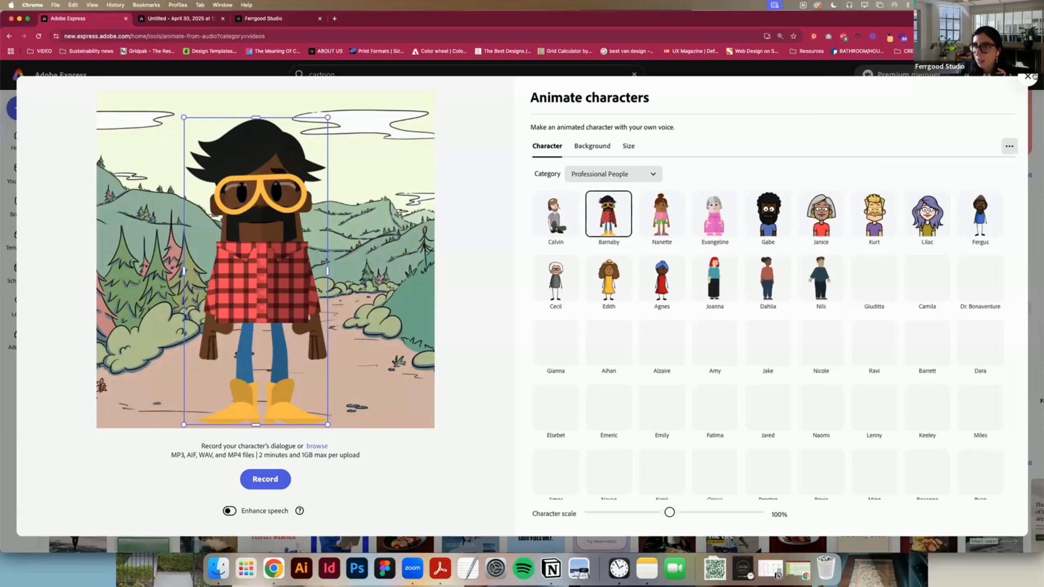
pyautogui.click(1027, 76)
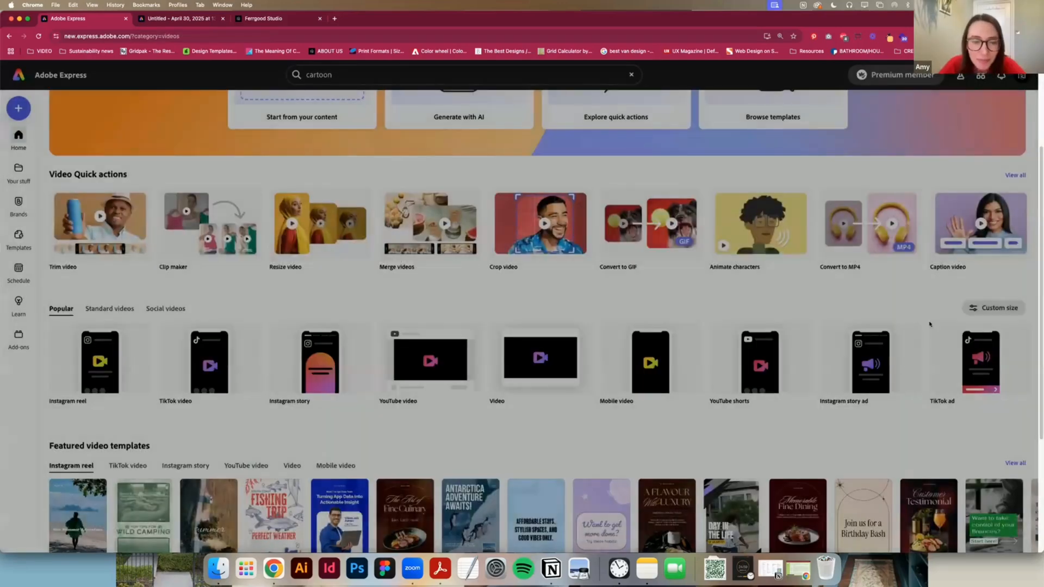